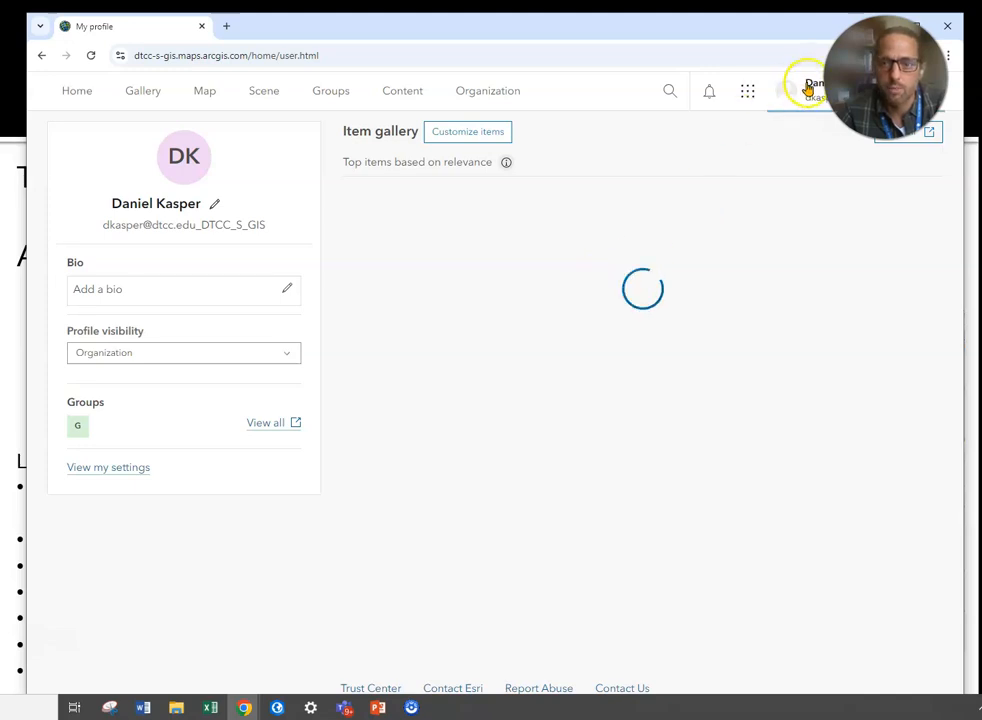
- Open a new untitled map in Map Viewer
left_click(748, 96)
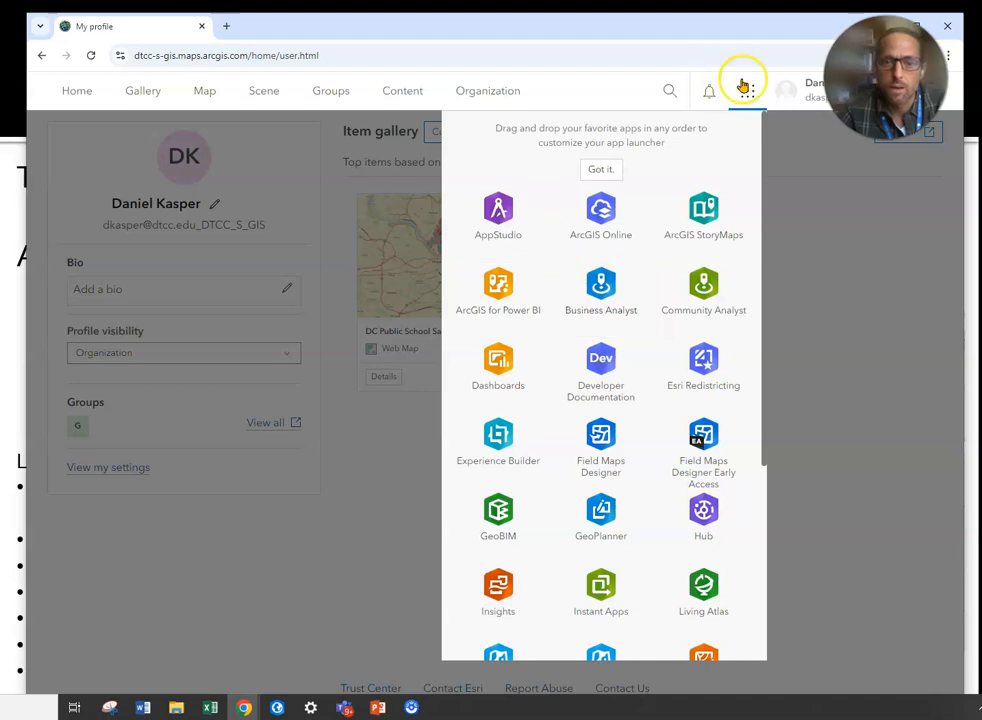
left_click(804, 180)
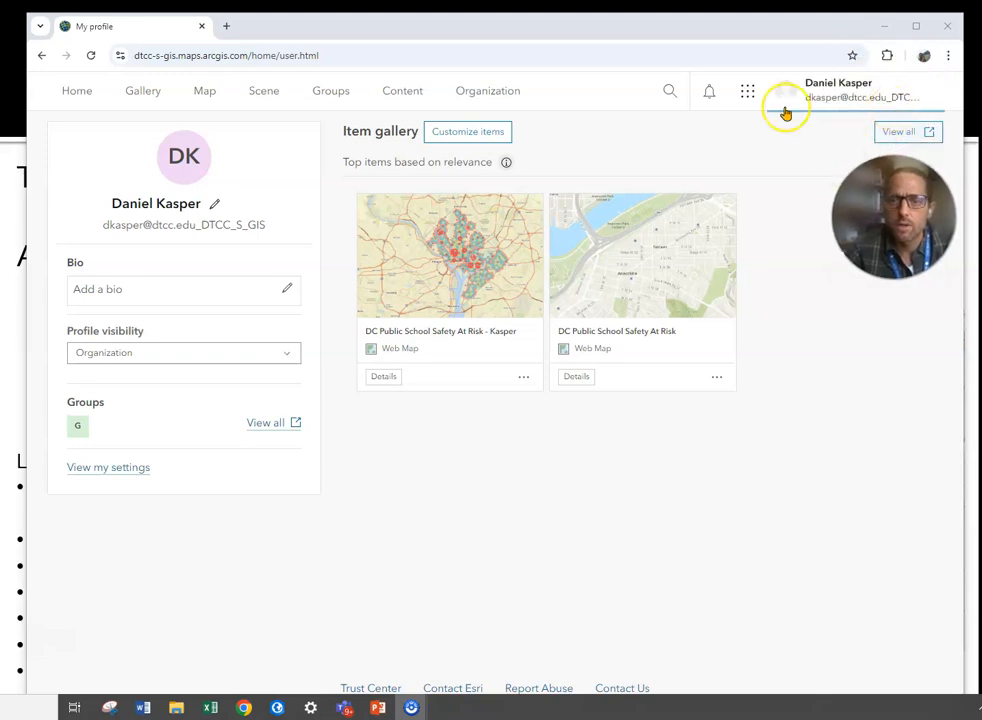
left_click(200, 94)
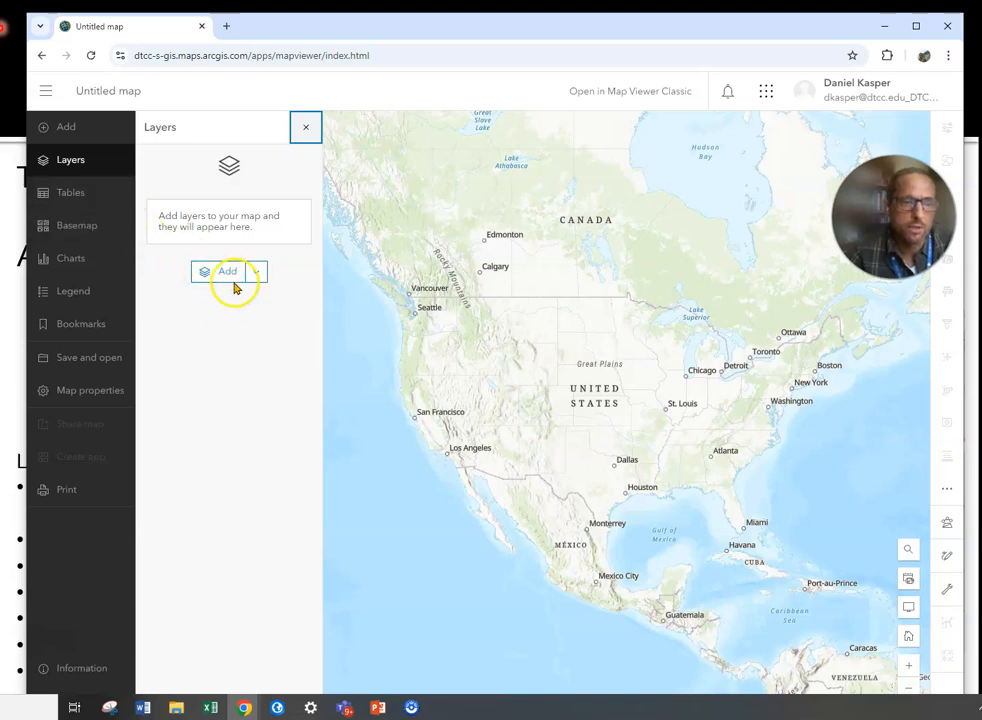
left_click(57, 130)
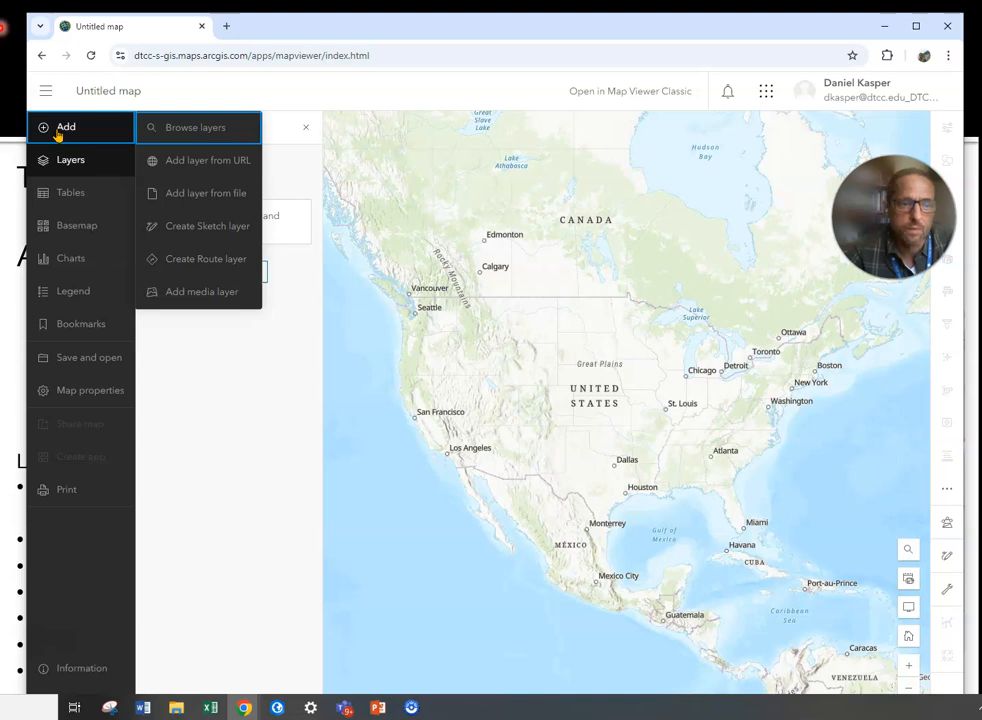
left_click(194, 129)
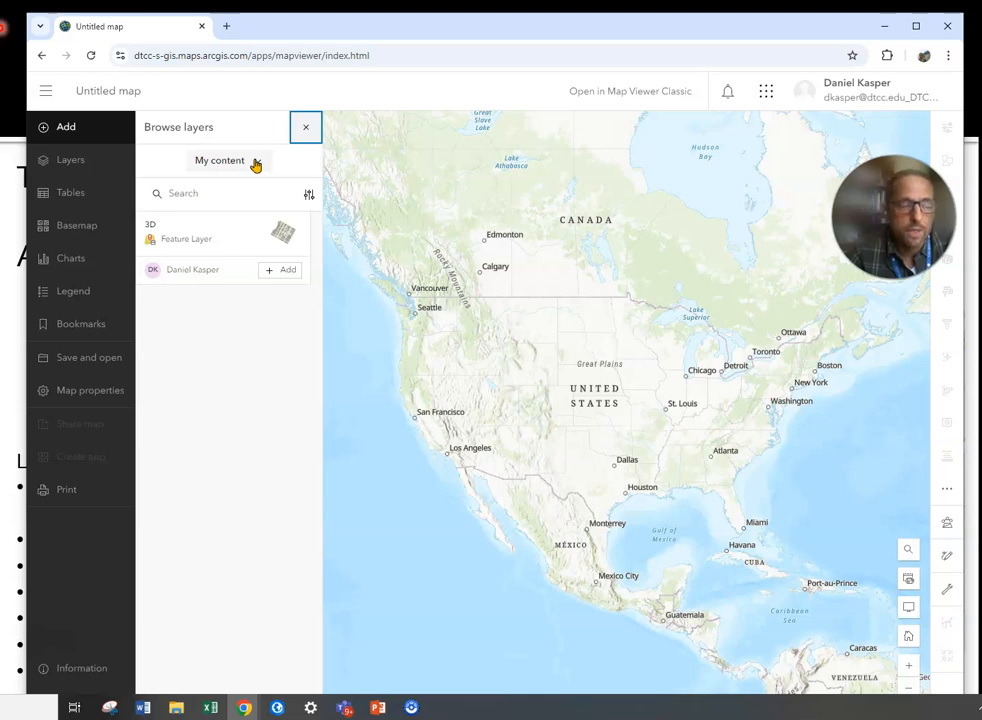
left_click(252, 166)
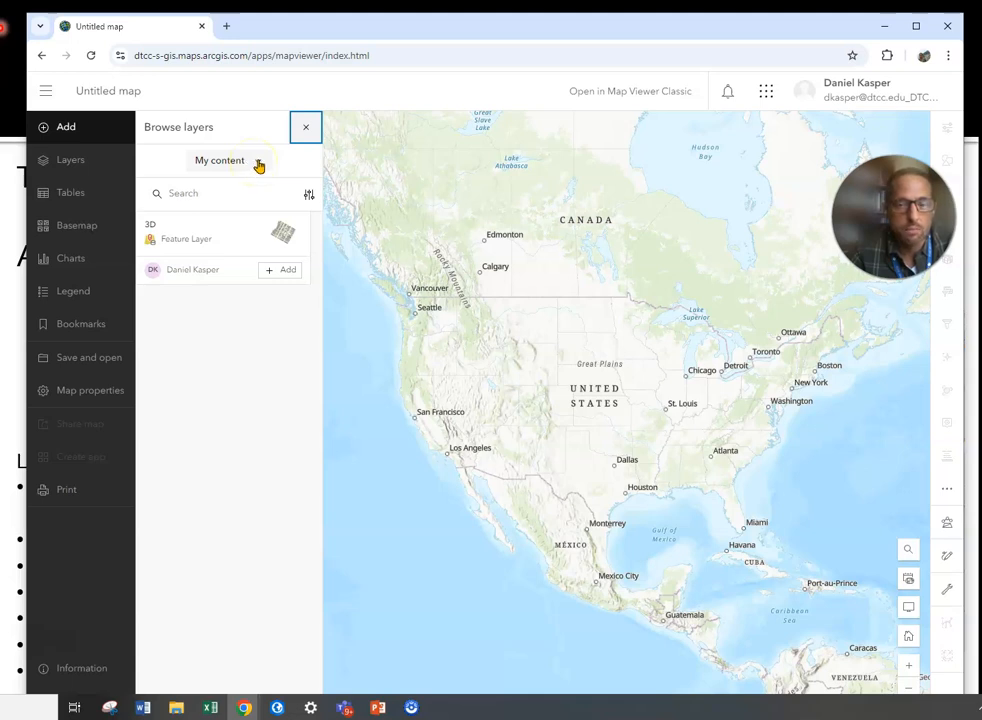
left_click(258, 164)
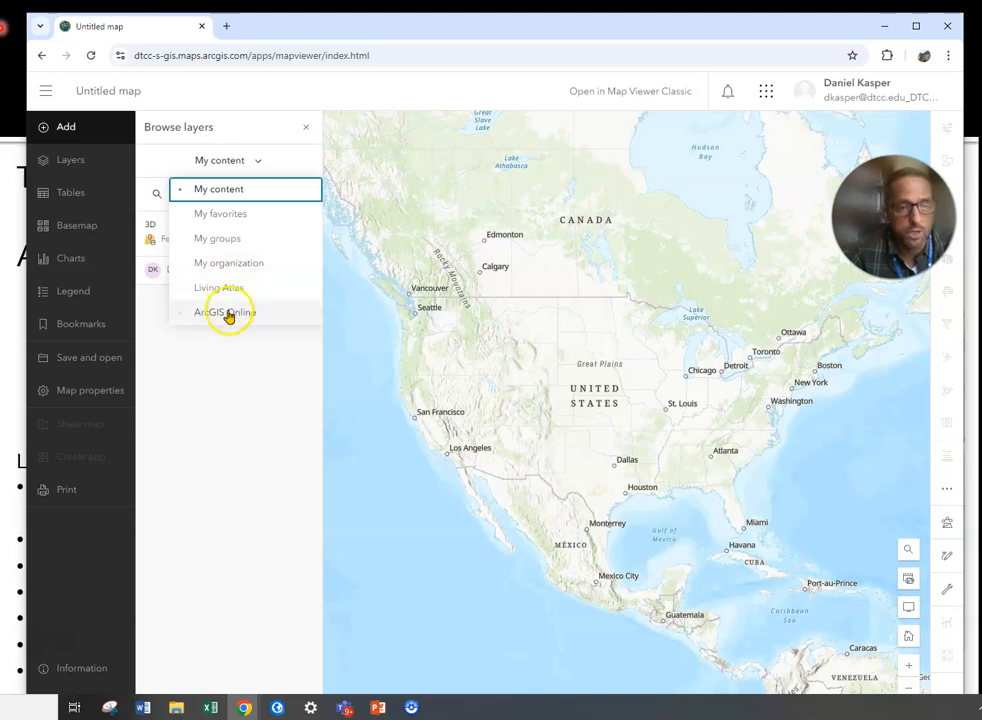
left_click(84, 124)
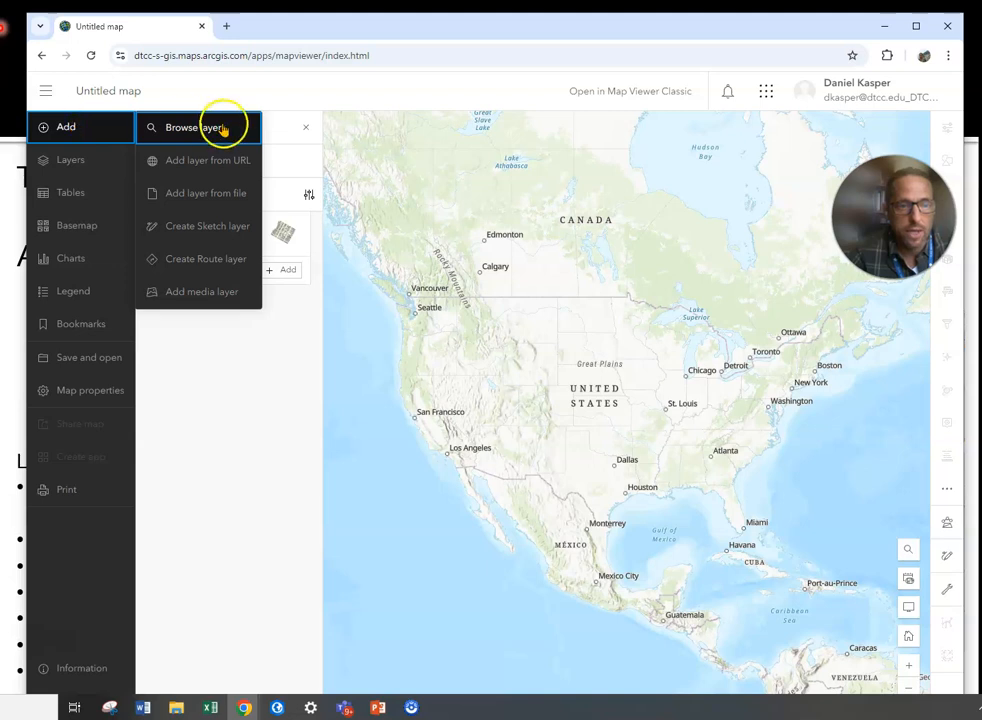
left_click(175, 130)
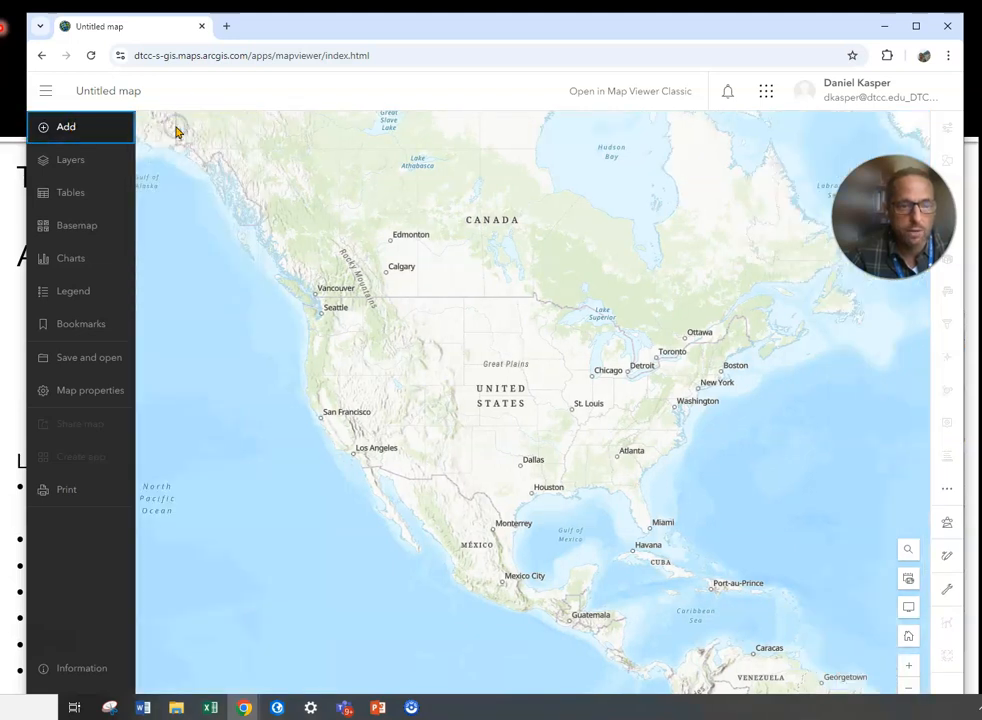
- Browse for layers to add to the map, with ArcGIS Online as the layer source
left_click(78, 130)
left_click(180, 131)
left_click(237, 166)
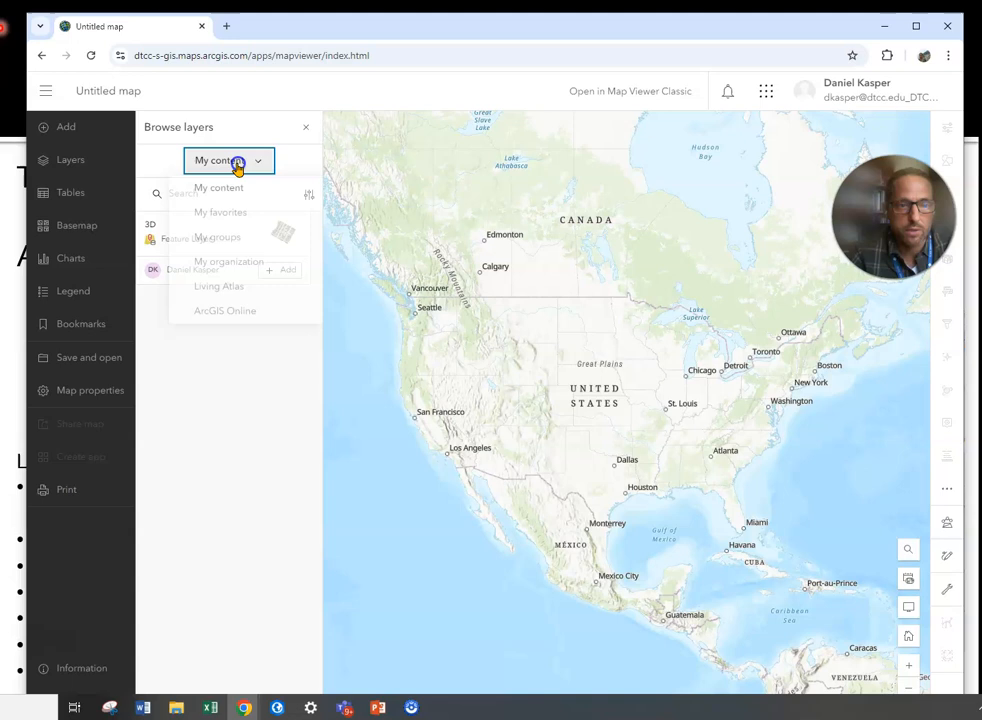
left_click(228, 313)
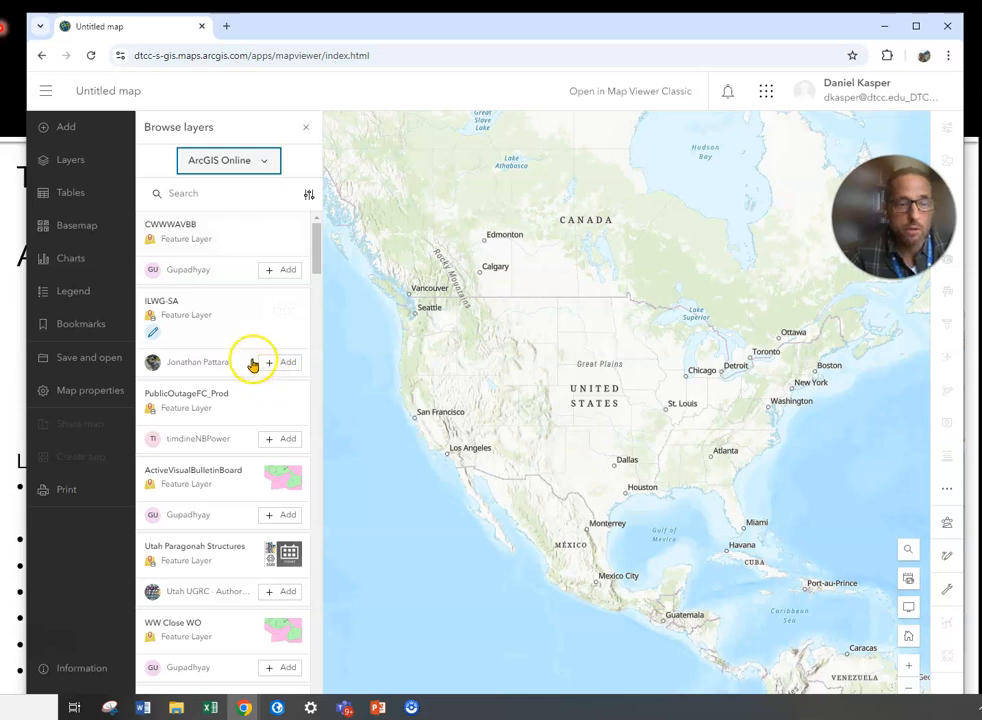
- Search the ArcGIS Online layers for "colleges and universities" and look through the results
left_click(215, 195)
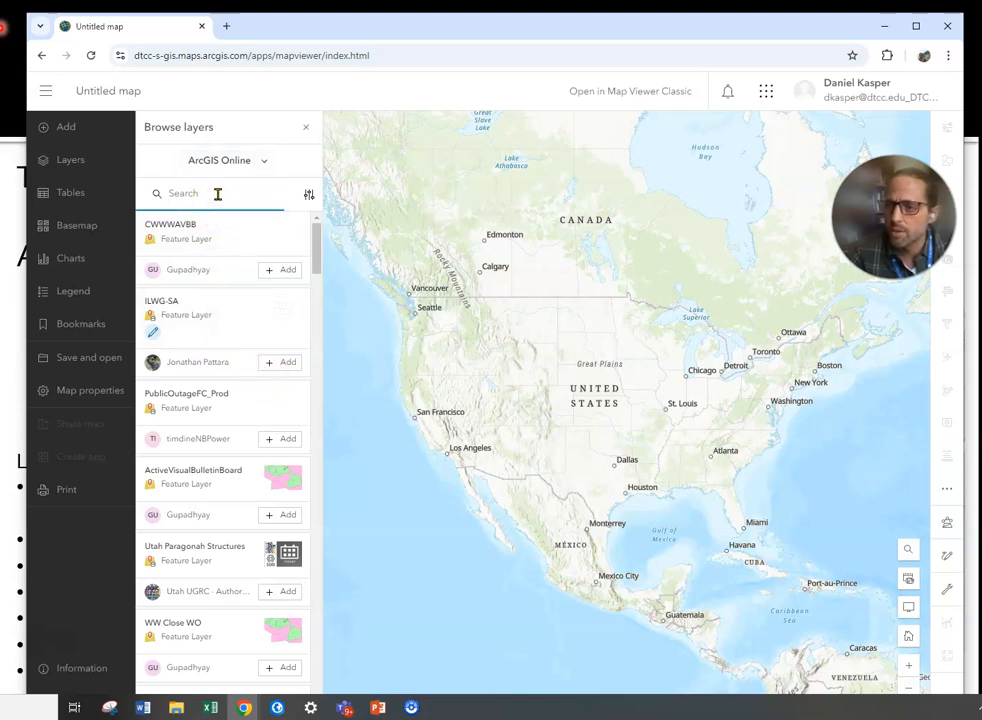
type("colle")
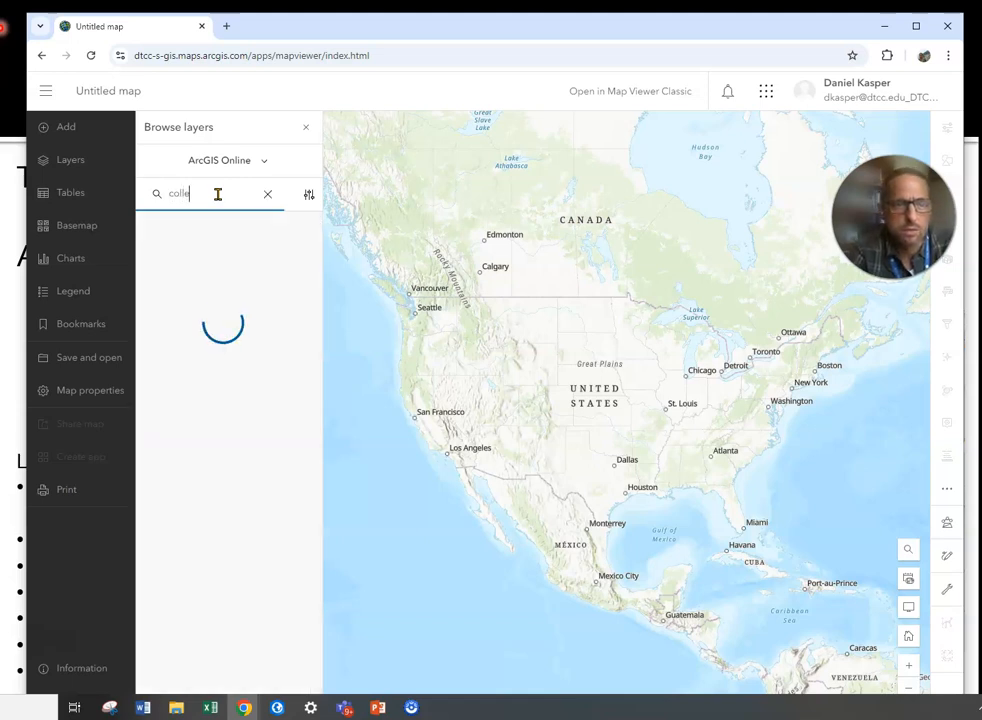
type("ges and univer")
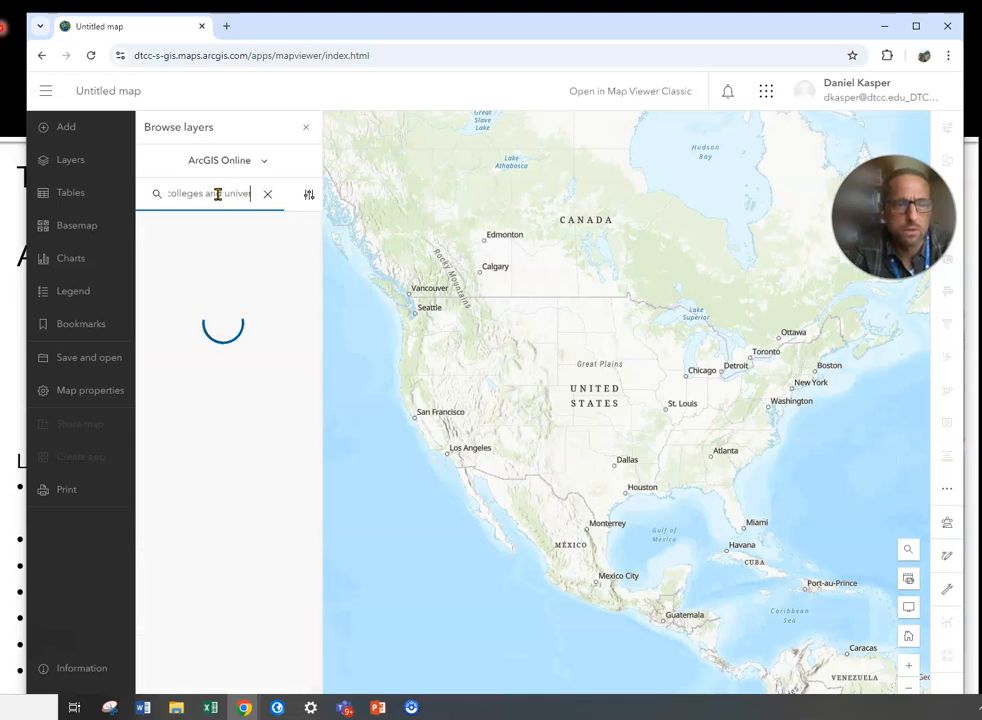
type("sities")
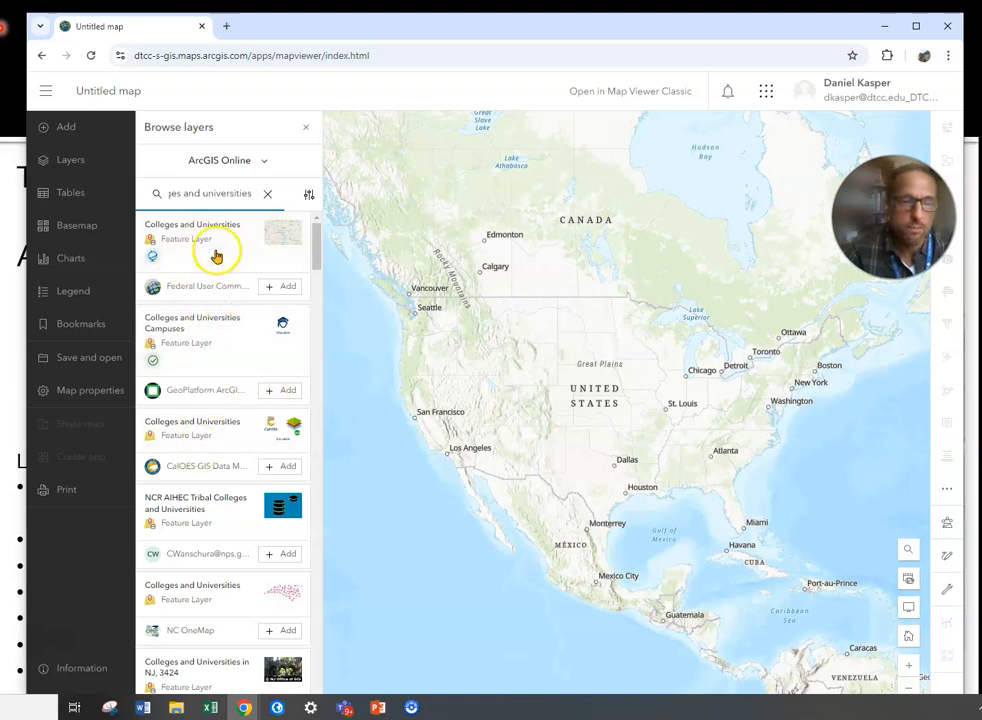
scroll(240, 455, "down", 2)
scroll(240, 455, "down", 14)
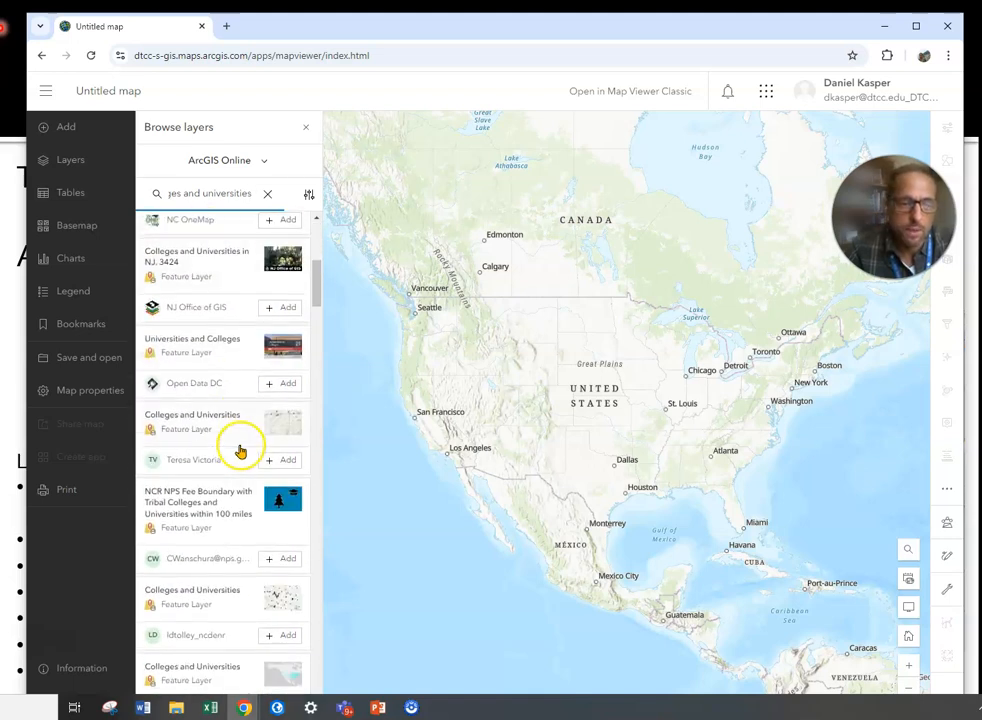
scroll(238, 460, "down", 1)
scroll(236, 462, "up", 15)
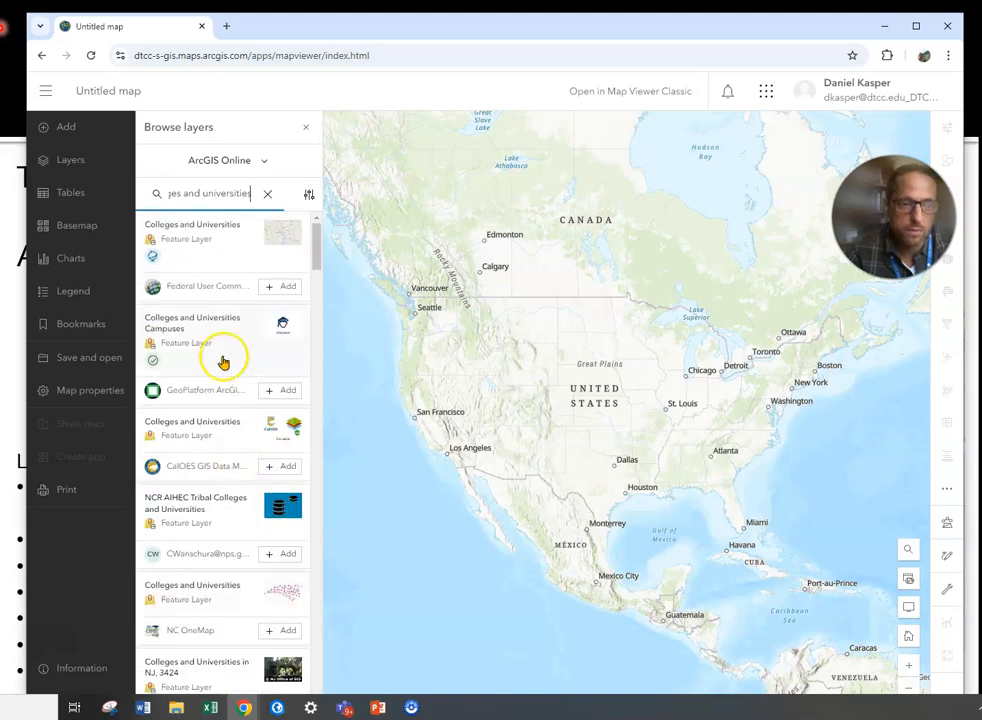
- Open the item information of the Federal User Community's Colleges and Universities layer and review its thumbnail and overview
left_click(199, 245)
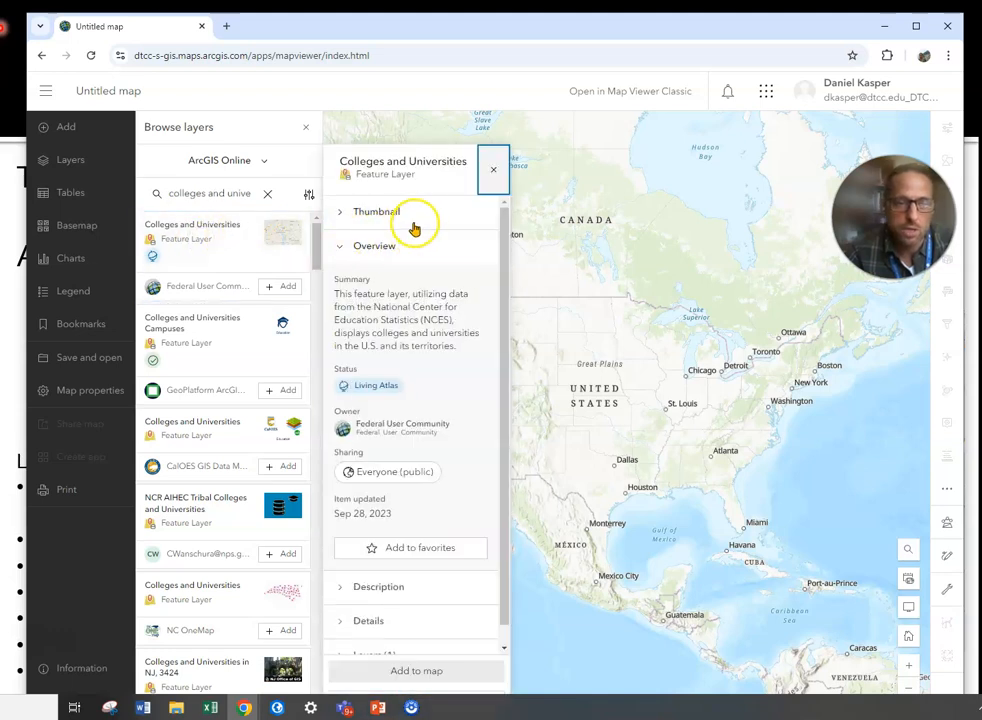
left_click(385, 215)
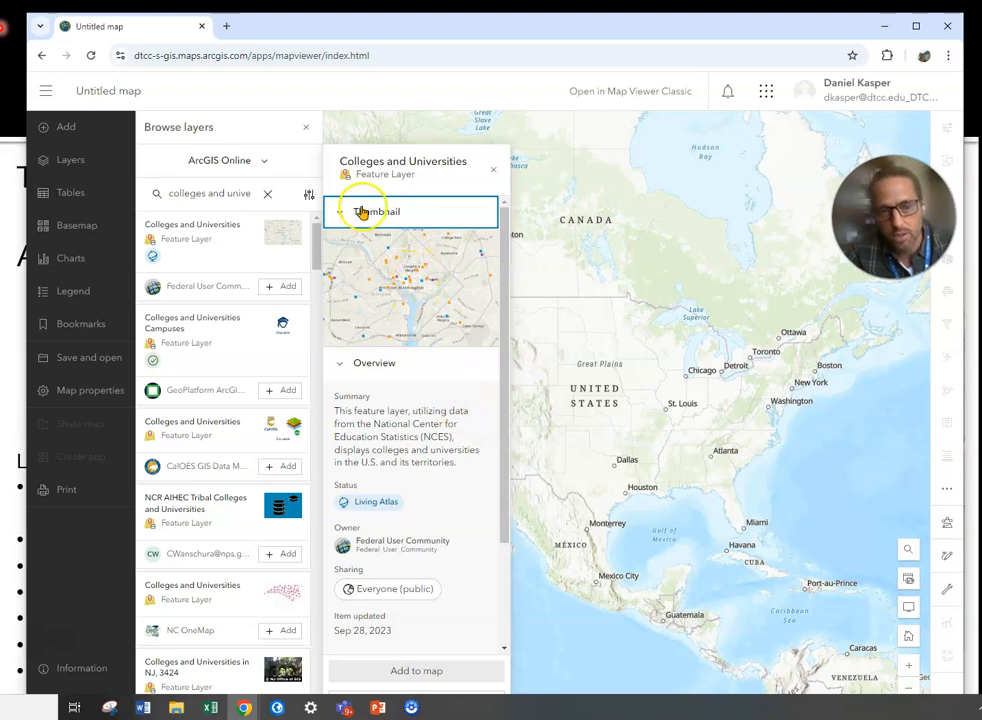
scroll(389, 420, "down", 1)
scroll(389, 420, "down", 1)
scroll(361, 274, "up", 2)
left_click(366, 215)
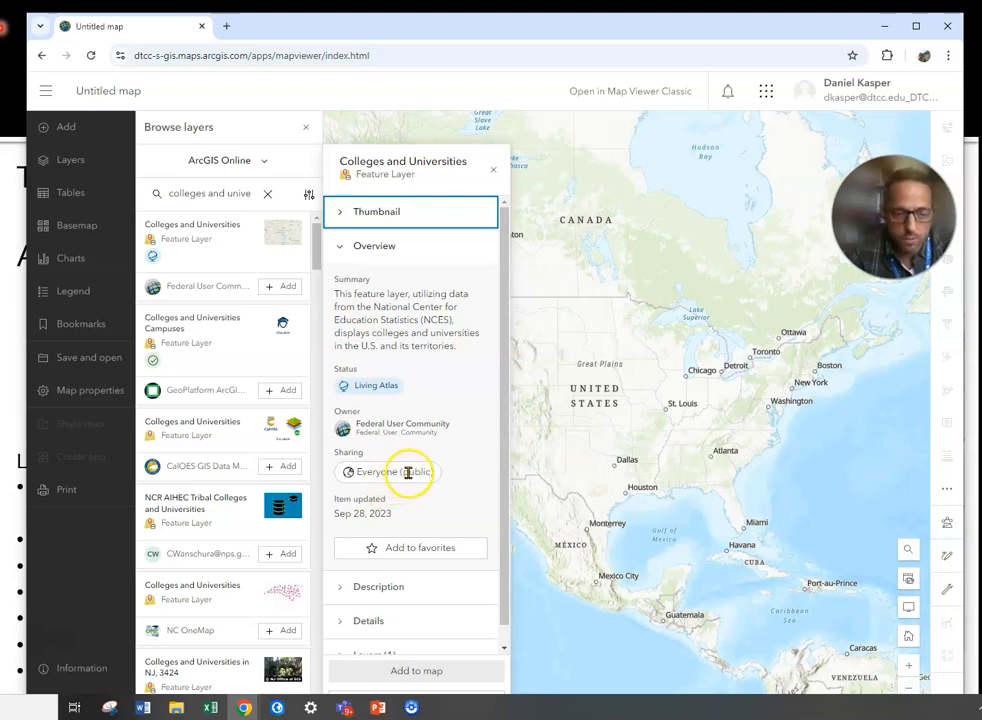
- Read the full description of the Colleges and Universities layer, including its data currency, source and documentation
scroll(405, 520, "down", 1)
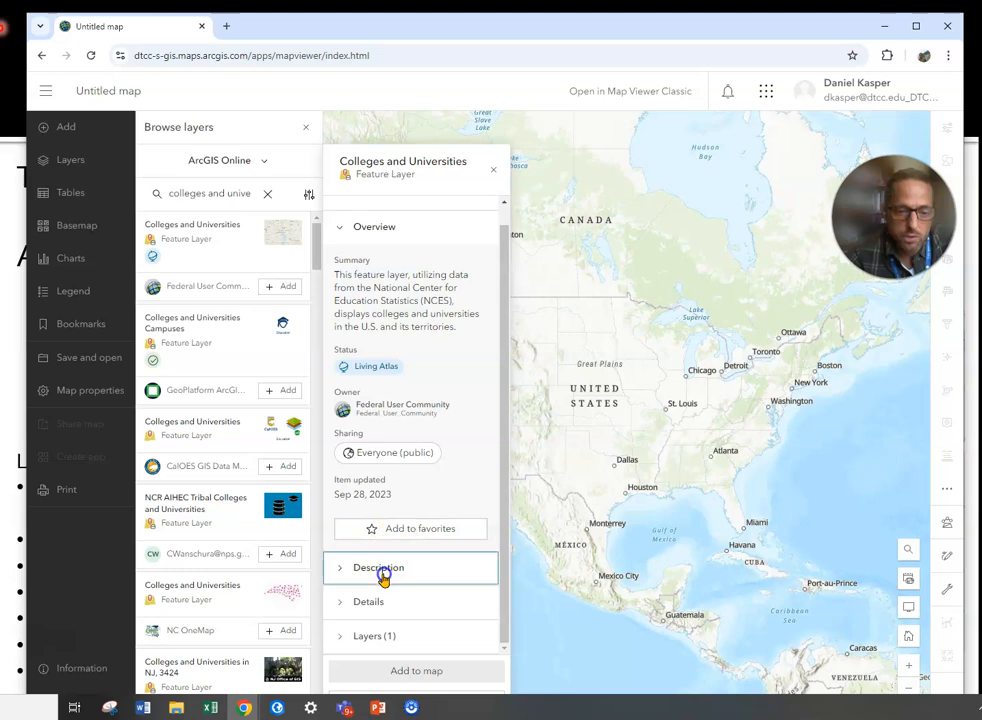
left_click(386, 565)
scroll(395, 530, "down", 2)
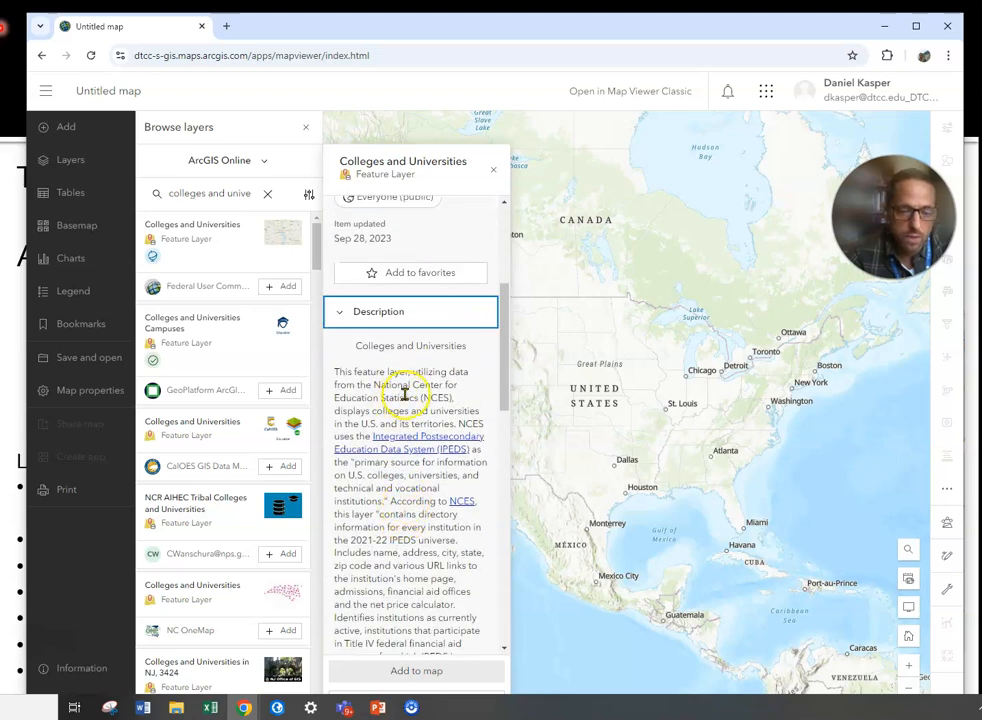
scroll(410, 400, "down", 1)
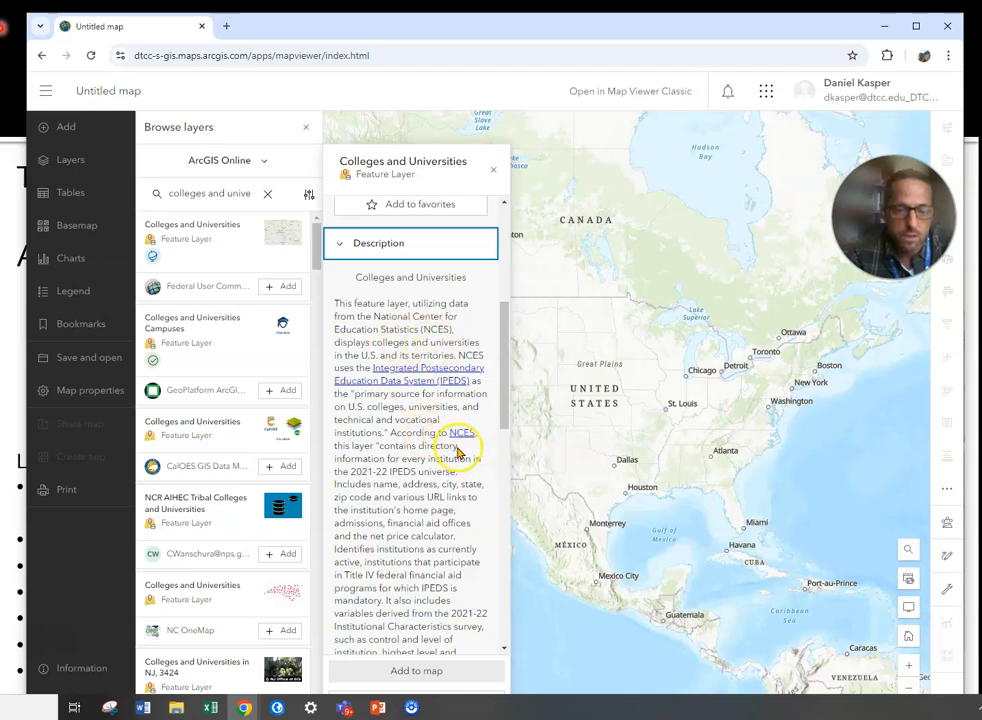
scroll(437, 466, "down", 1)
scroll(437, 466, "down", 8)
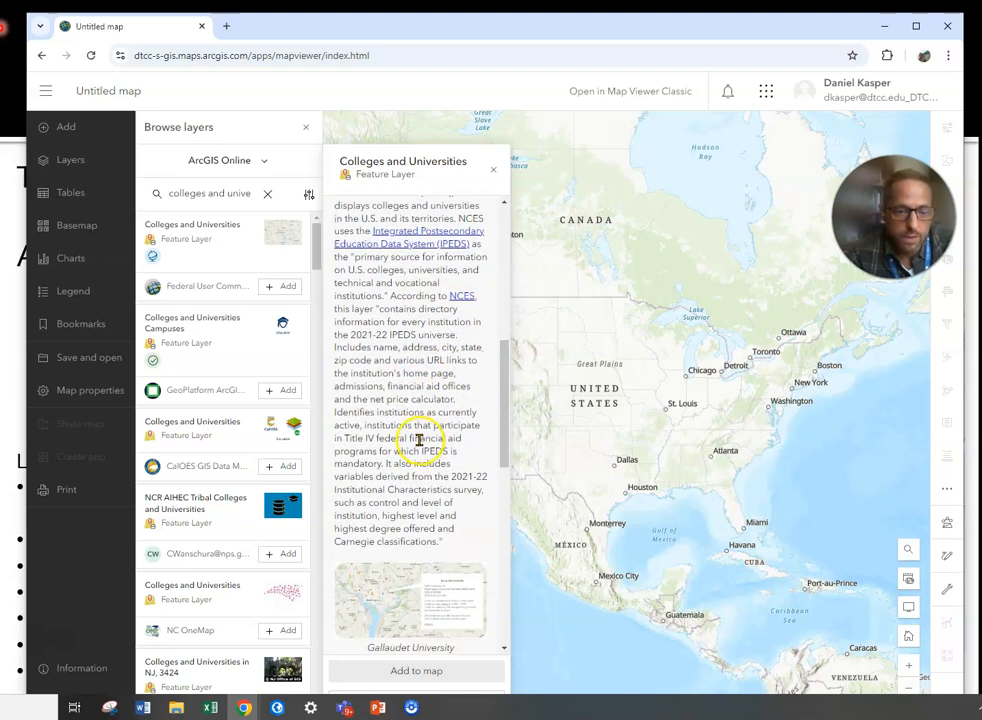
scroll(421, 443, "down", 5)
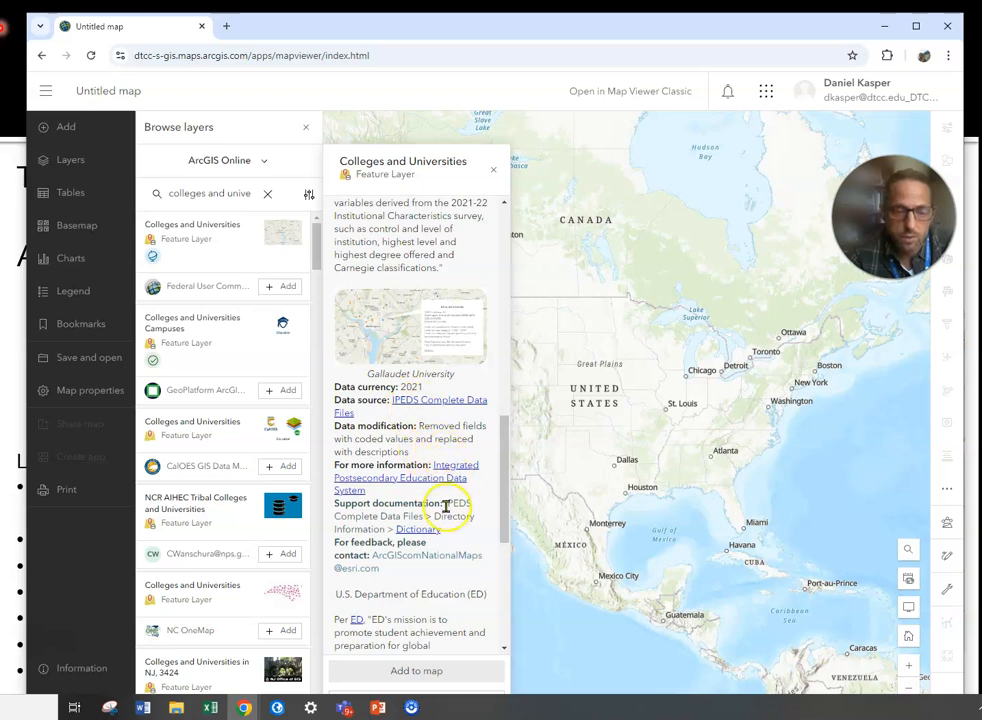
scroll(456, 460, "down", 1)
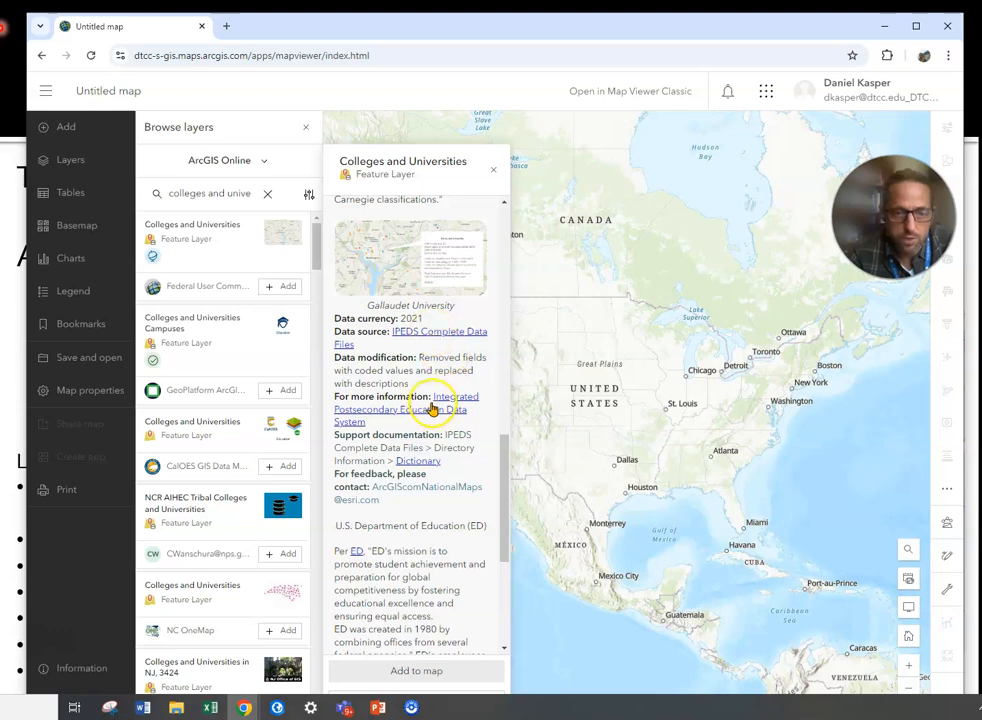
scroll(452, 480, "down", 3)
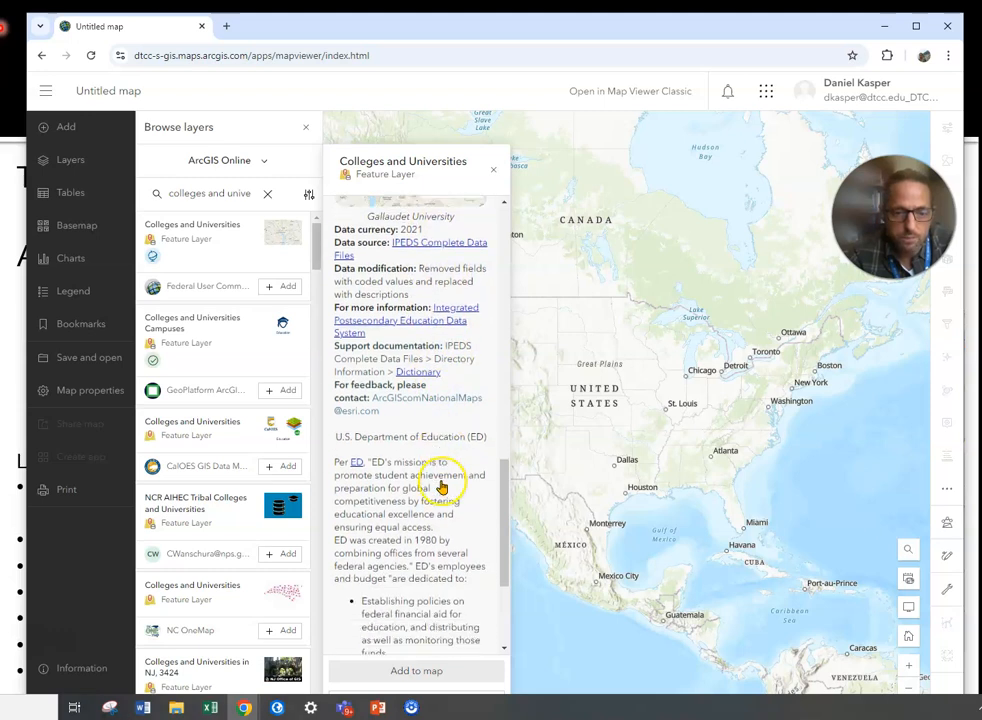
scroll(449, 482, "down", 1)
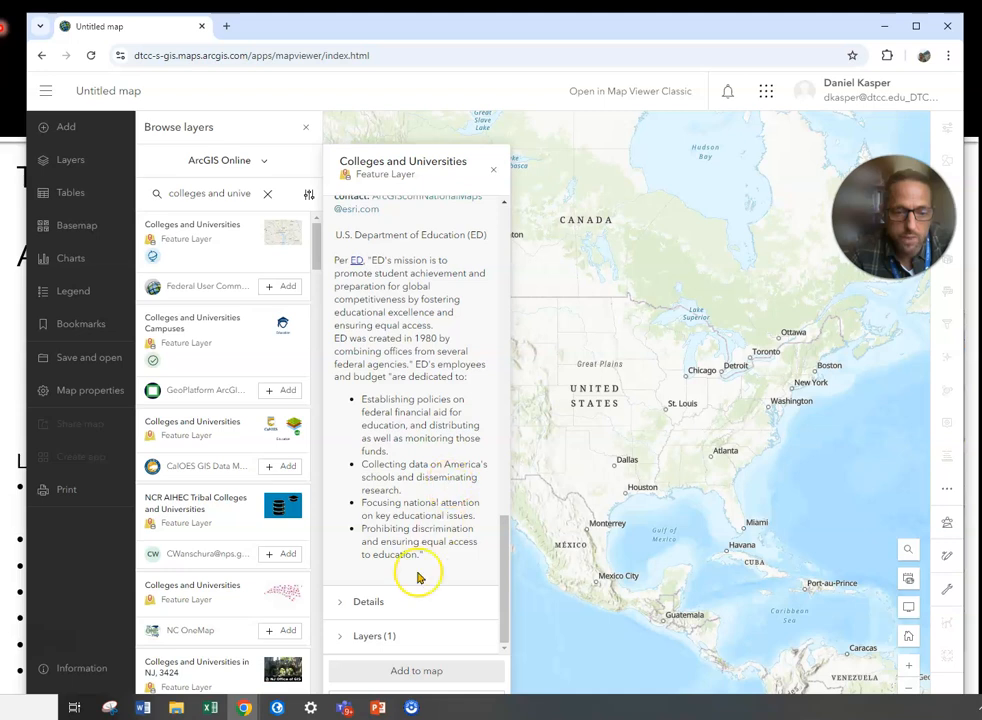
- Examine the Colleges and Universities item's details, terms of use and included layers, and return to its overview
left_click(378, 601)
scroll(395, 550, "down", 2)
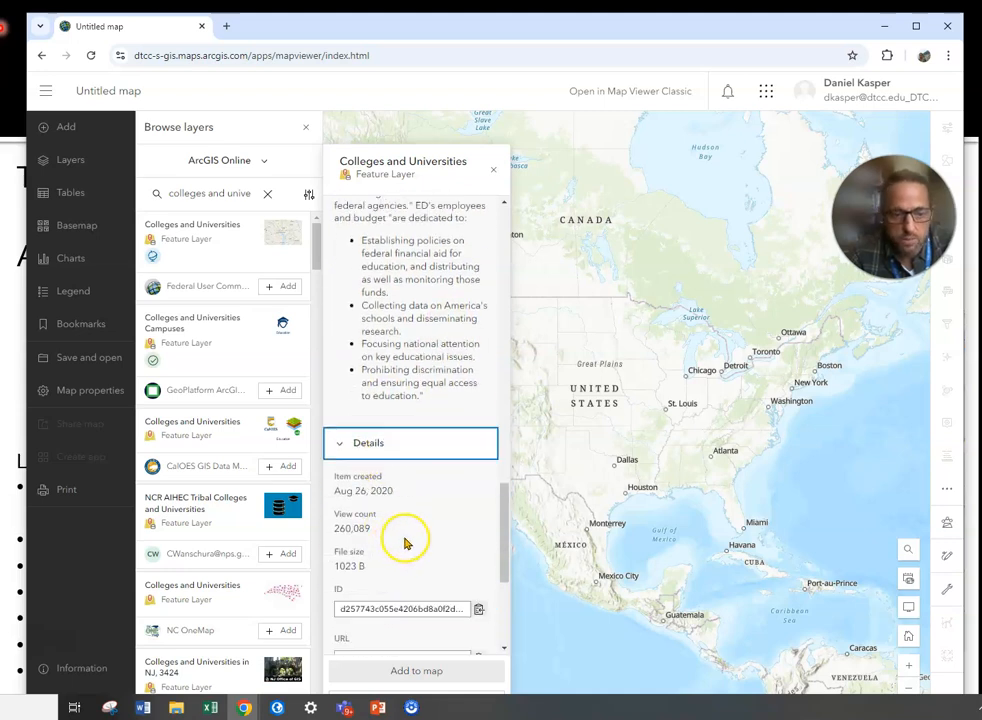
scroll(395, 493, "down", 1)
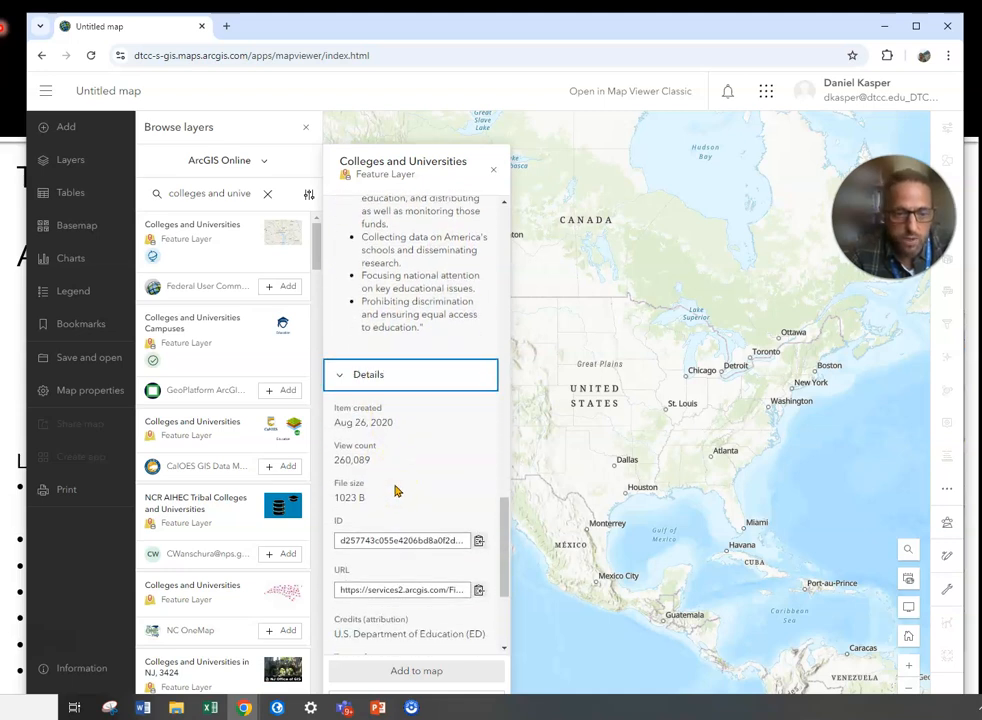
scroll(405, 450, "down", 2)
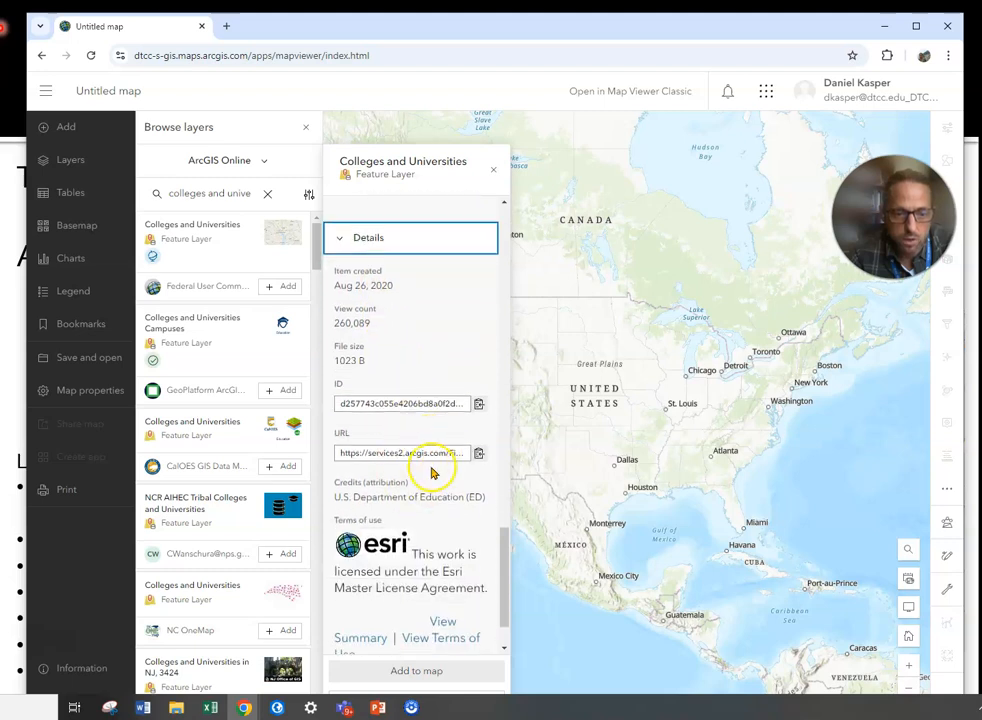
scroll(432, 480, "down", 1)
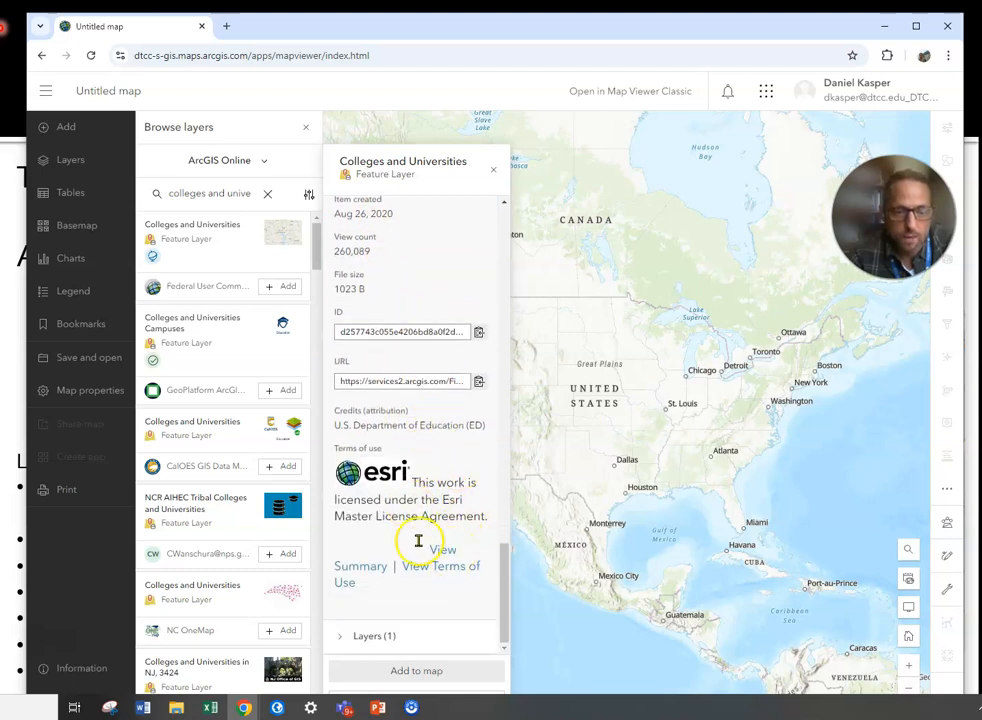
left_click(359, 636)
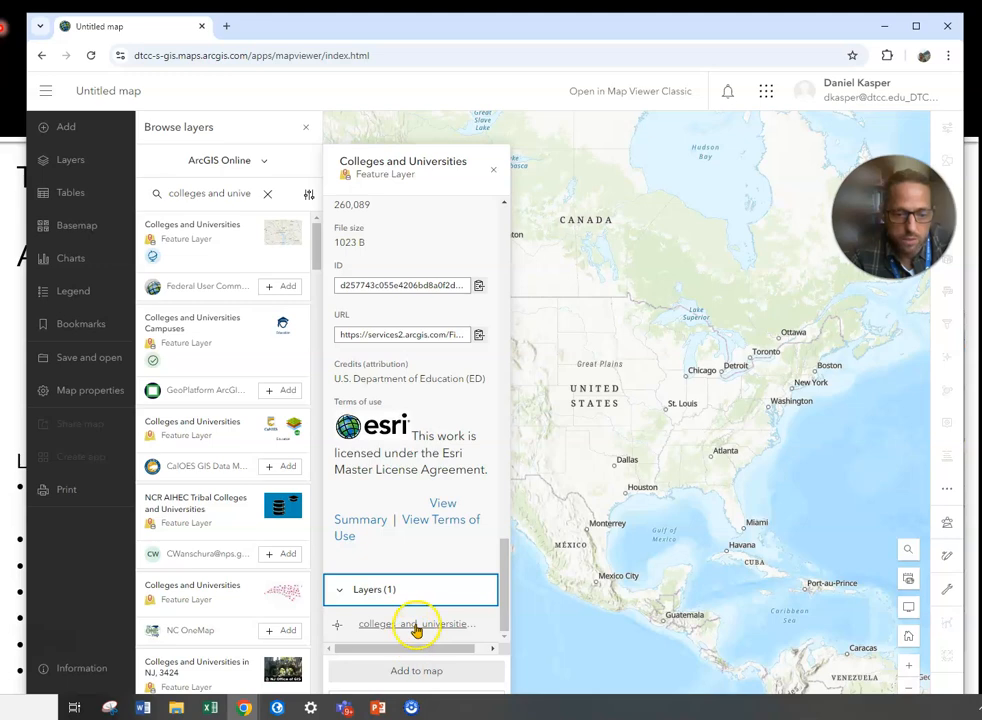
scroll(405, 588, "up", 15)
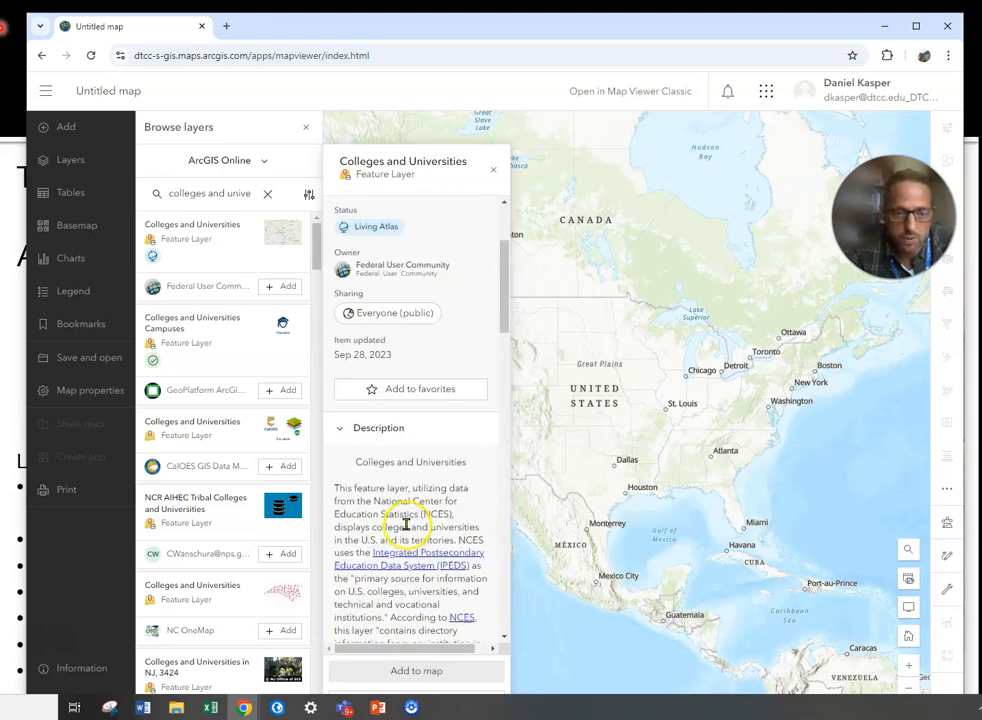
scroll(405, 524, "up", 3)
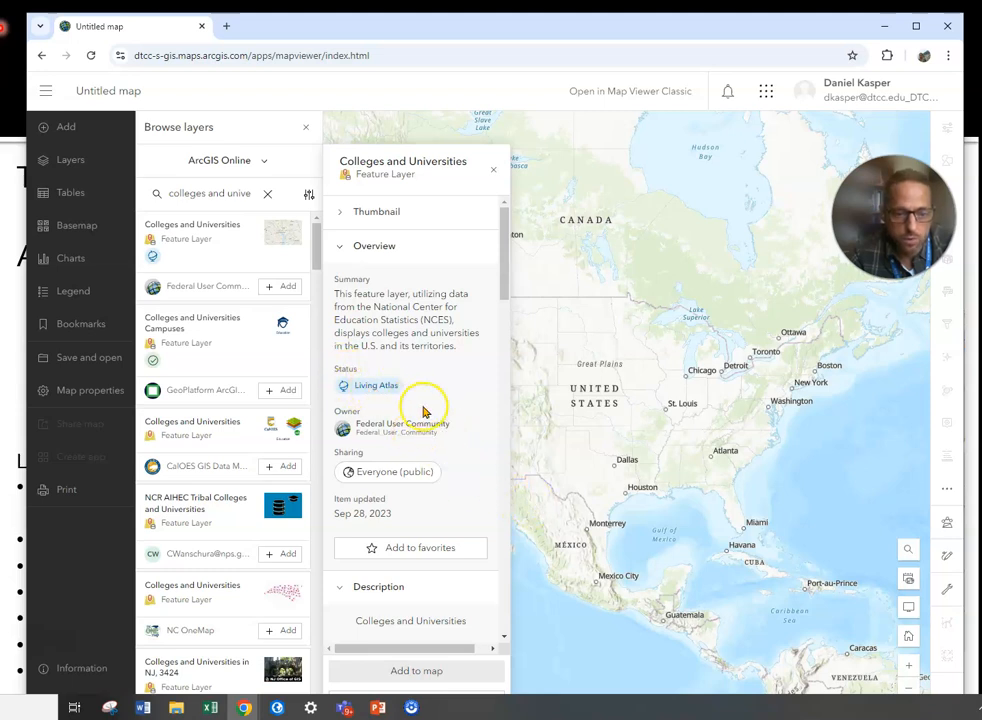
- Add the Federal User Community's Colleges and Universities layer to the map and close its item information and the layer browser
left_click(340, 246)
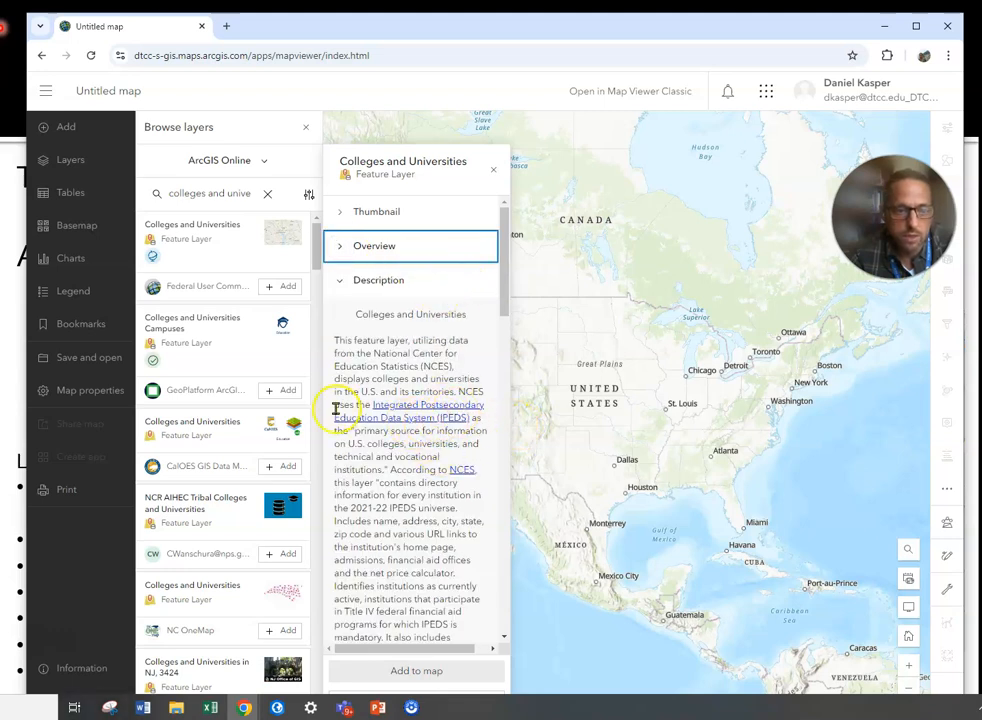
left_click(284, 288)
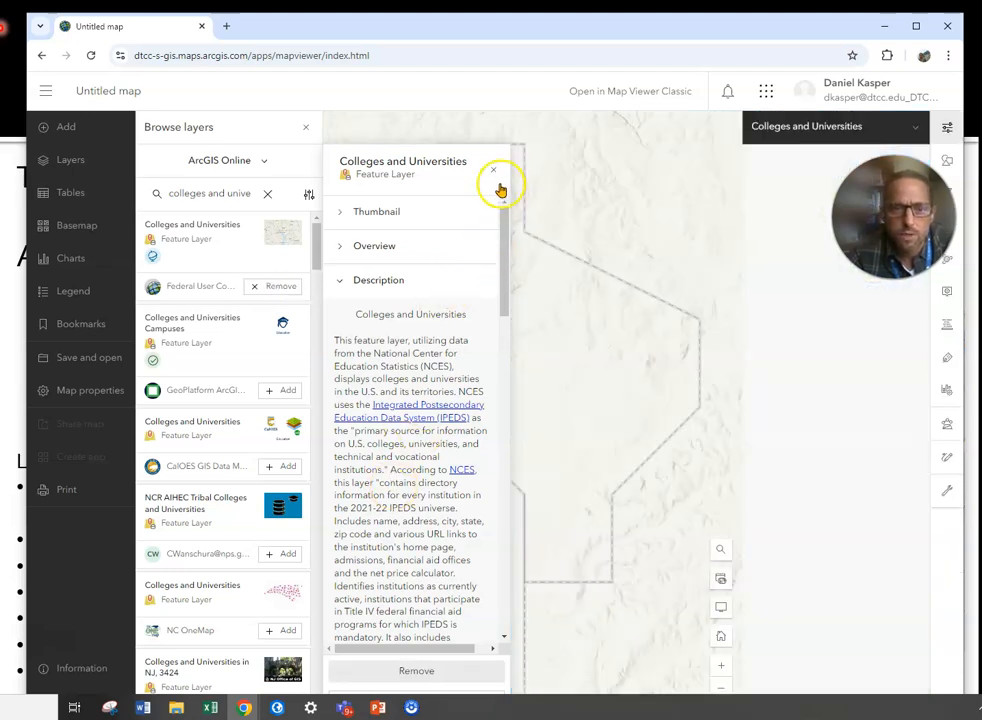
left_click(493, 171)
left_click(305, 127)
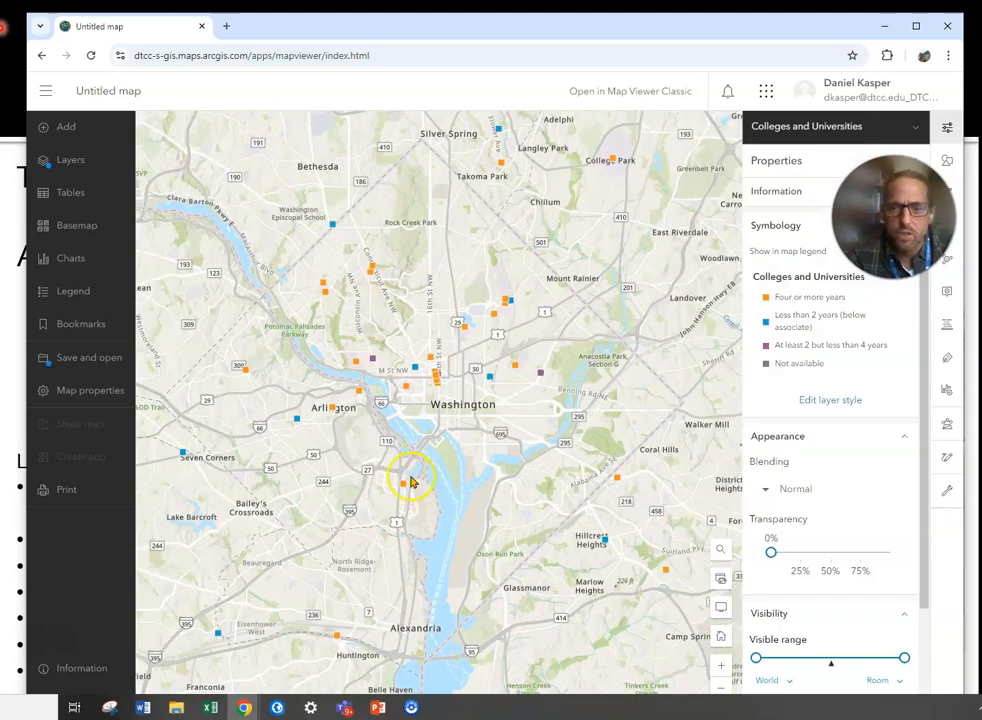
- Turn the Colleges and Universities layer's visibility off and back on in the layer list
left_click(67, 168)
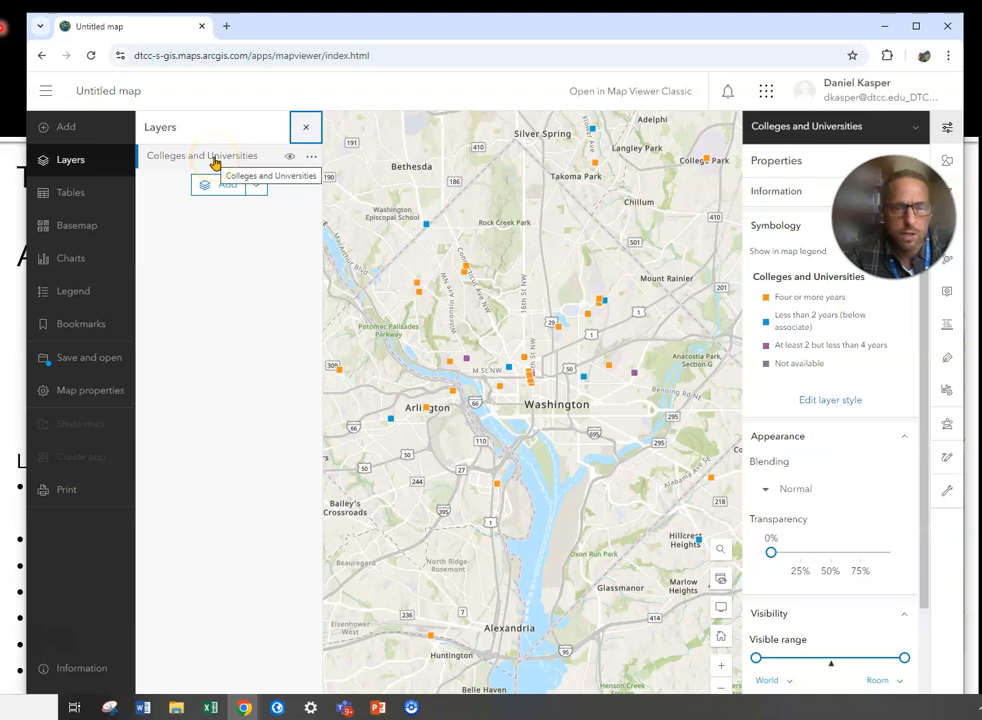
left_click(289, 159)
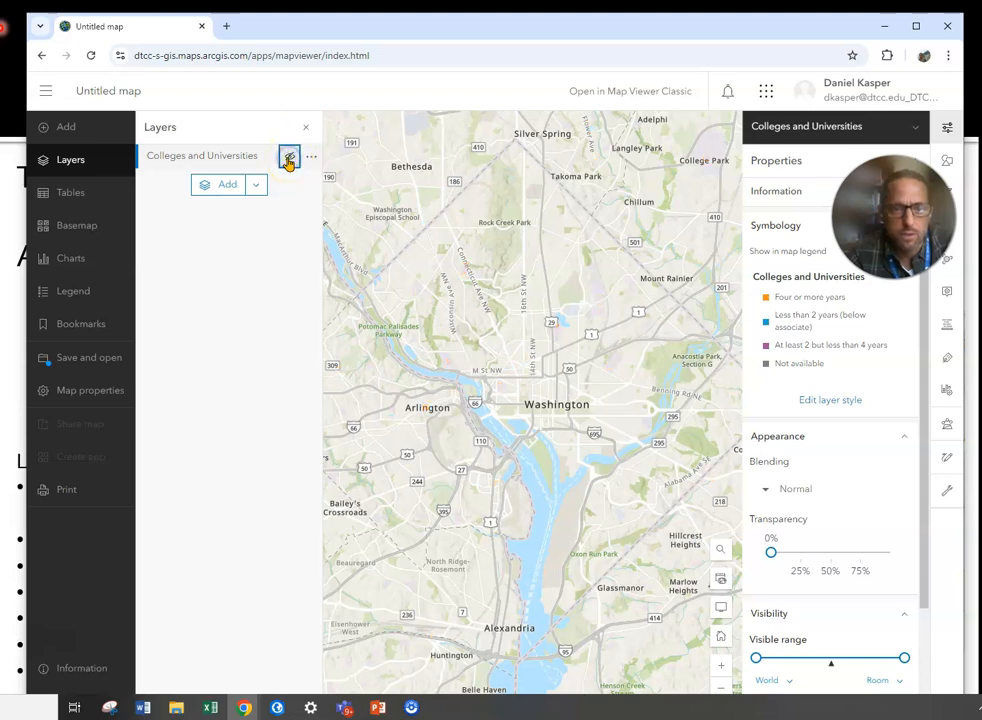
left_click(288, 160)
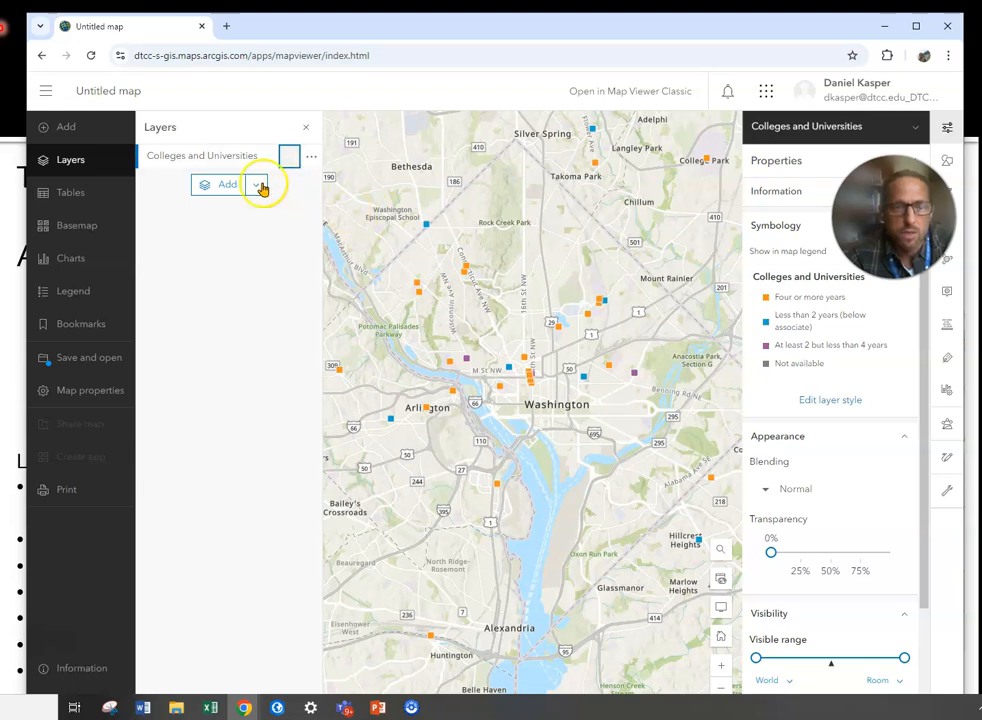
- Look through the available options for the Colleges and Universities layer without keeping any of them open
left_click(310, 158)
left_click(299, 178)
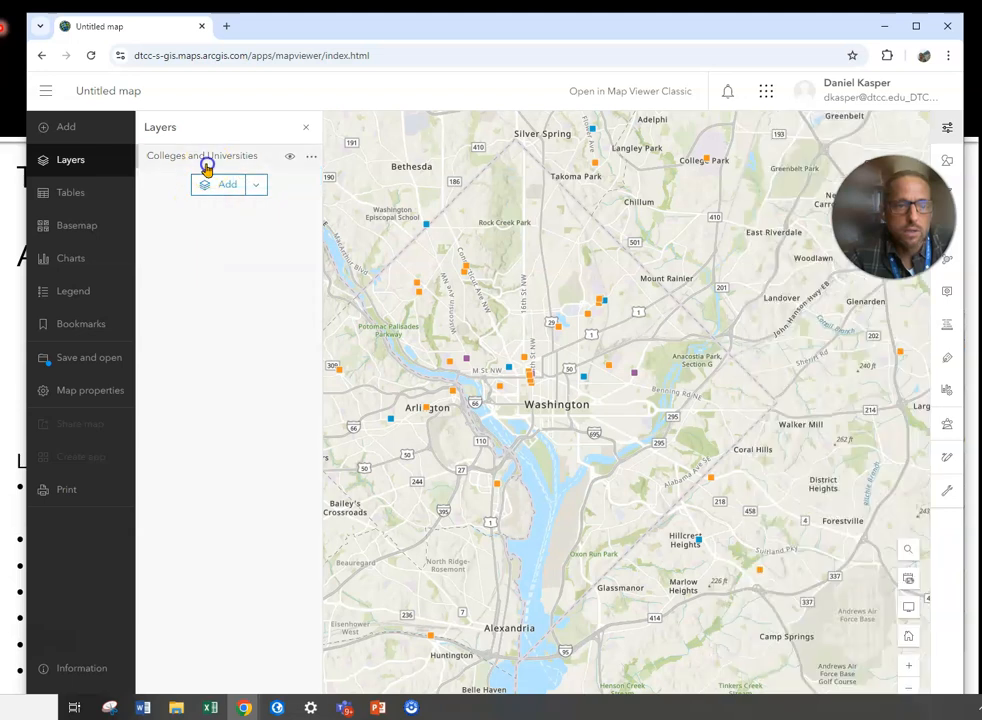
left_click(310, 158)
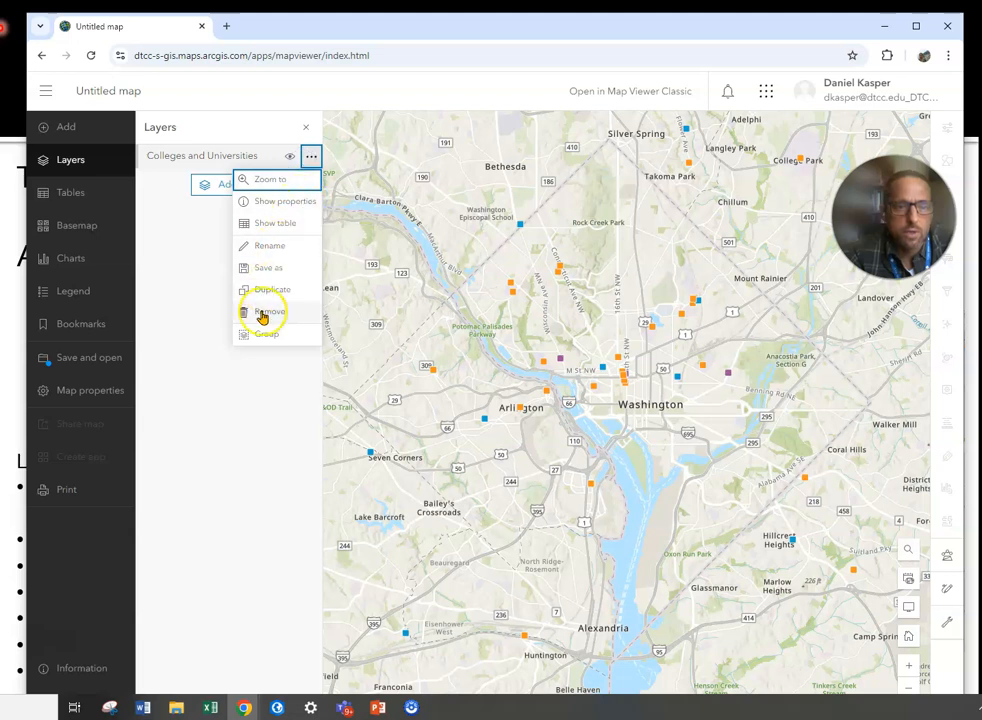
left_click(226, 432)
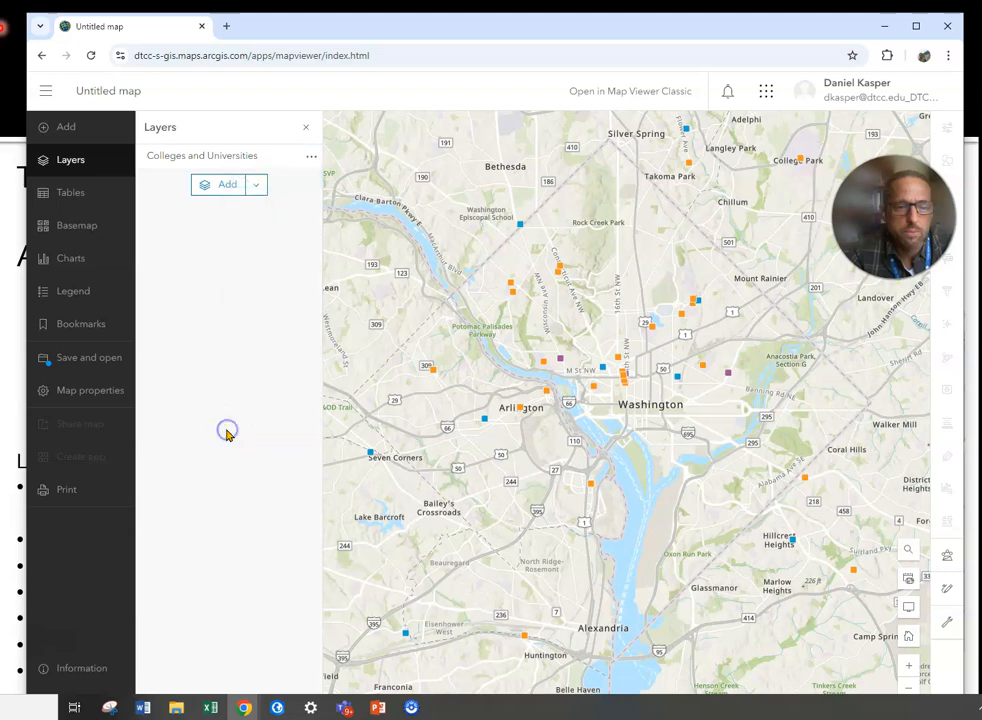
- Read the pop-up for American University, northwest of downtown Washington, and close it
left_click(512, 293)
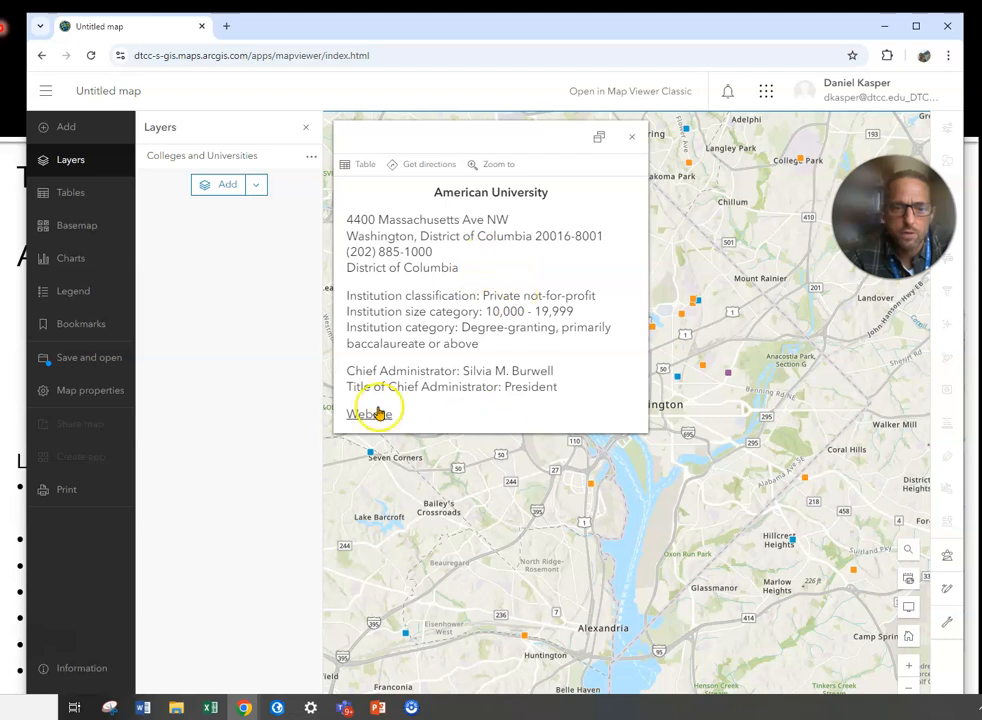
left_click(630, 139)
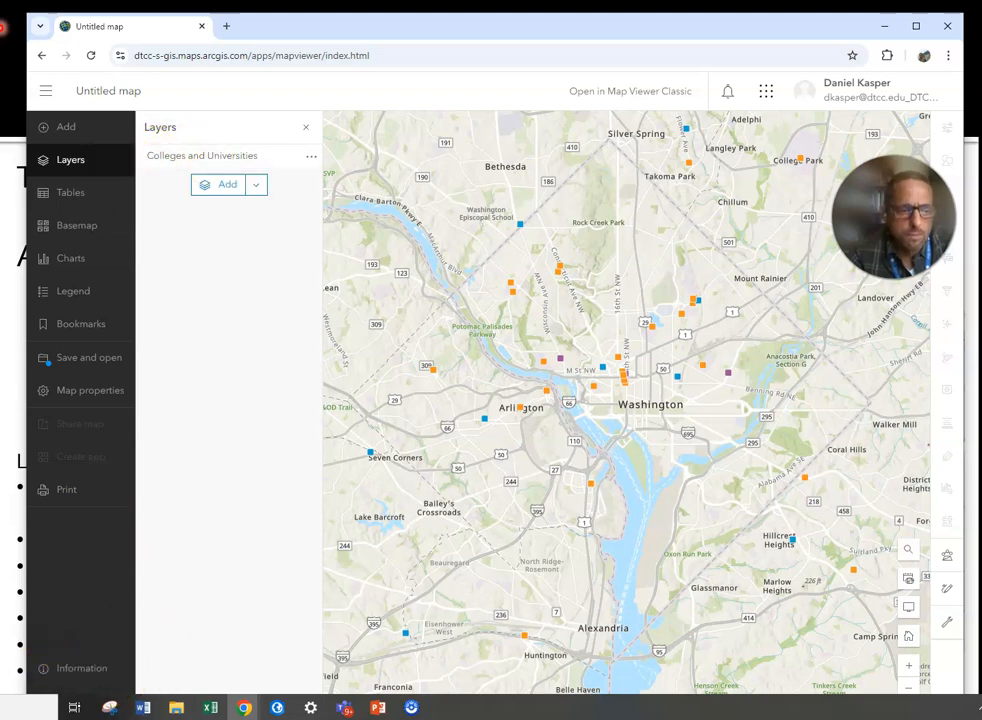
- Collapse the layer list and bring it back
left_click(78, 164)
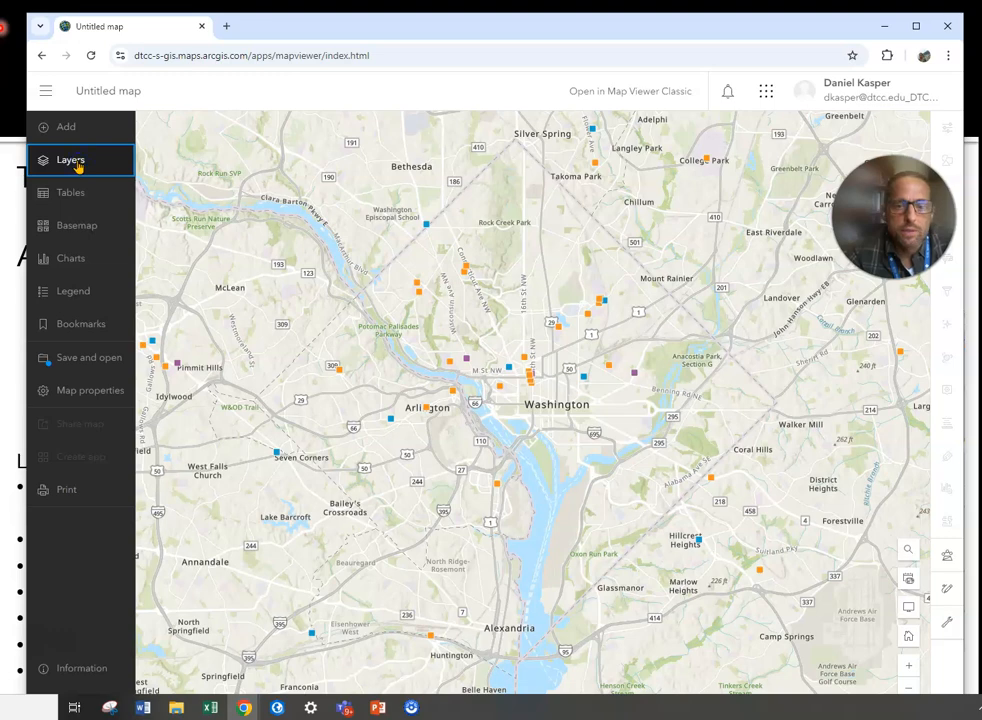
left_click(81, 164)
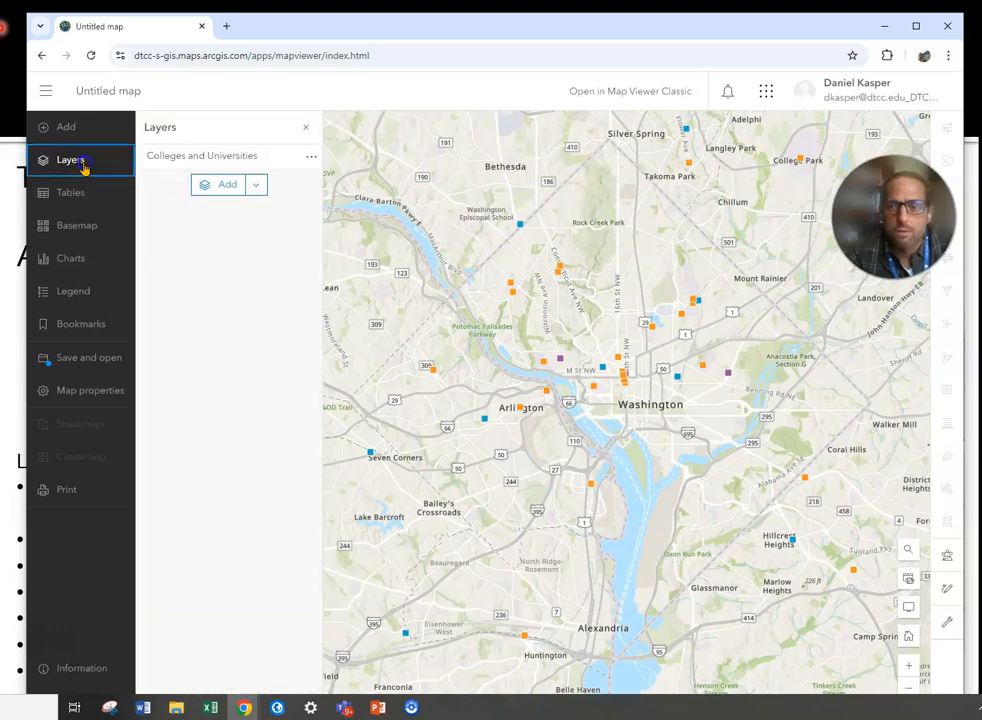
left_click(85, 168)
left_click(88, 163)
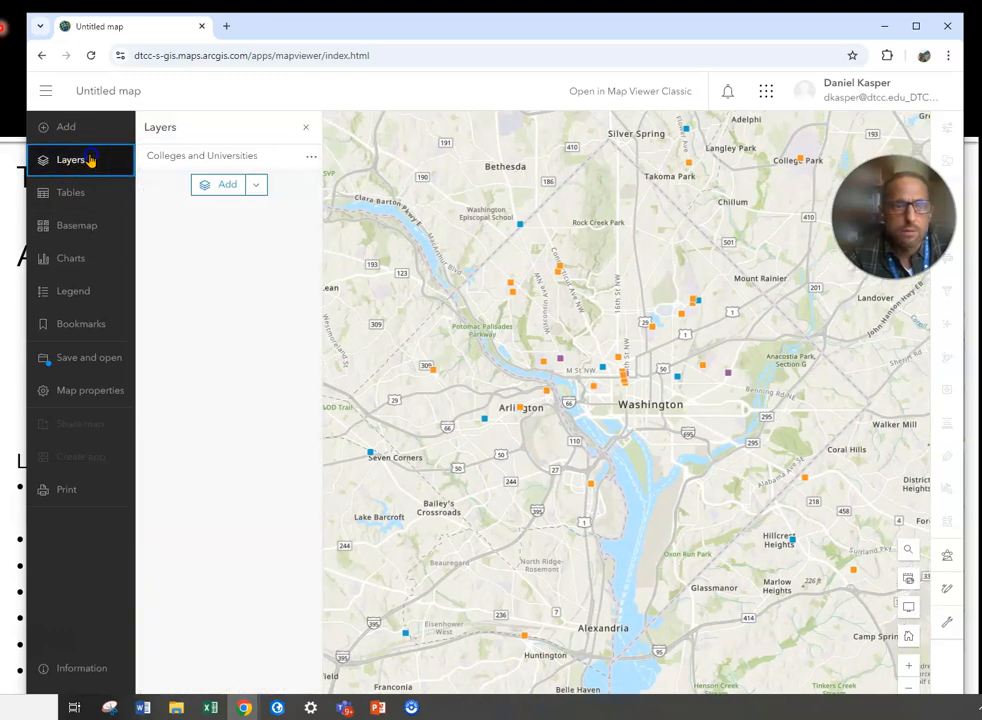
- Show the Colleges and Universities layer's properties and review its symbology, appearance, visibility and refresh settings
left_click(221, 161)
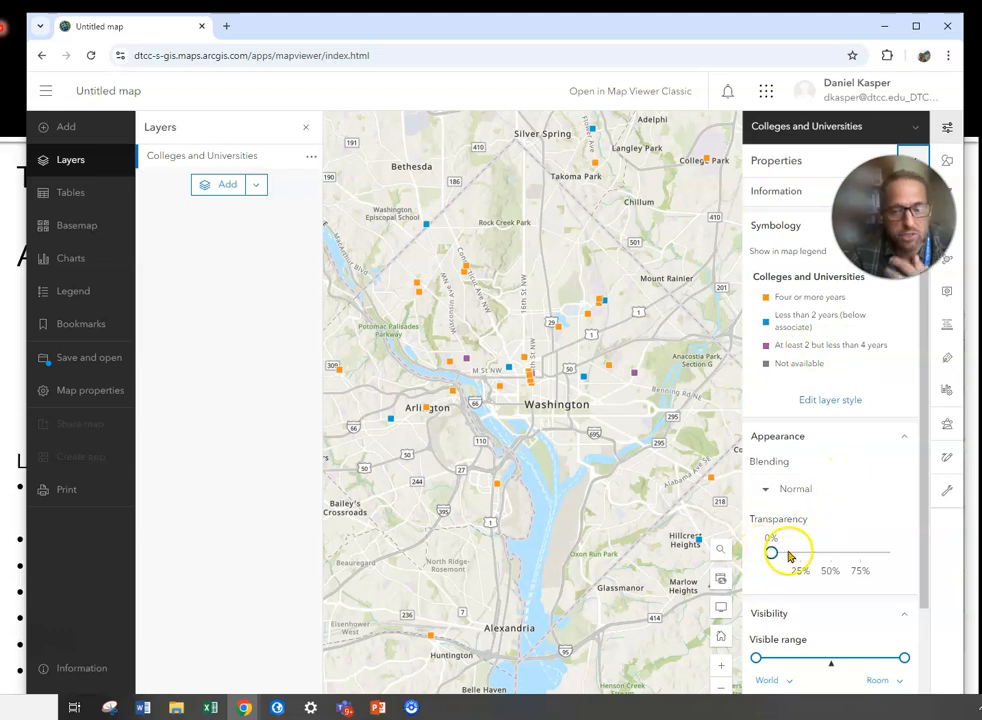
scroll(810, 565, "down", 2)
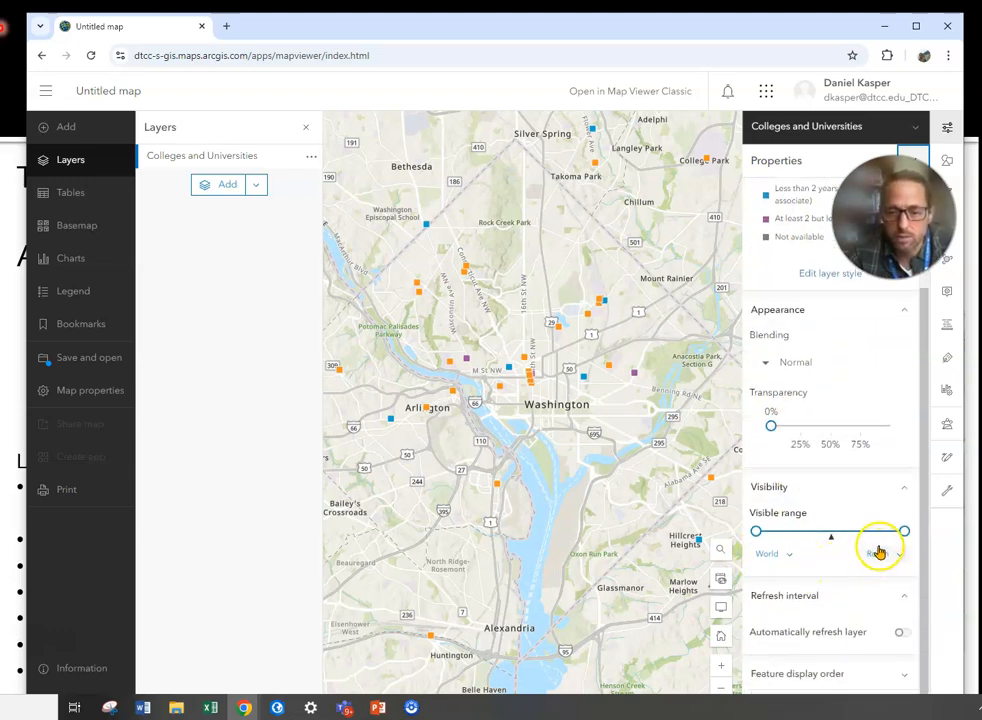
scroll(878, 553, "up", 2)
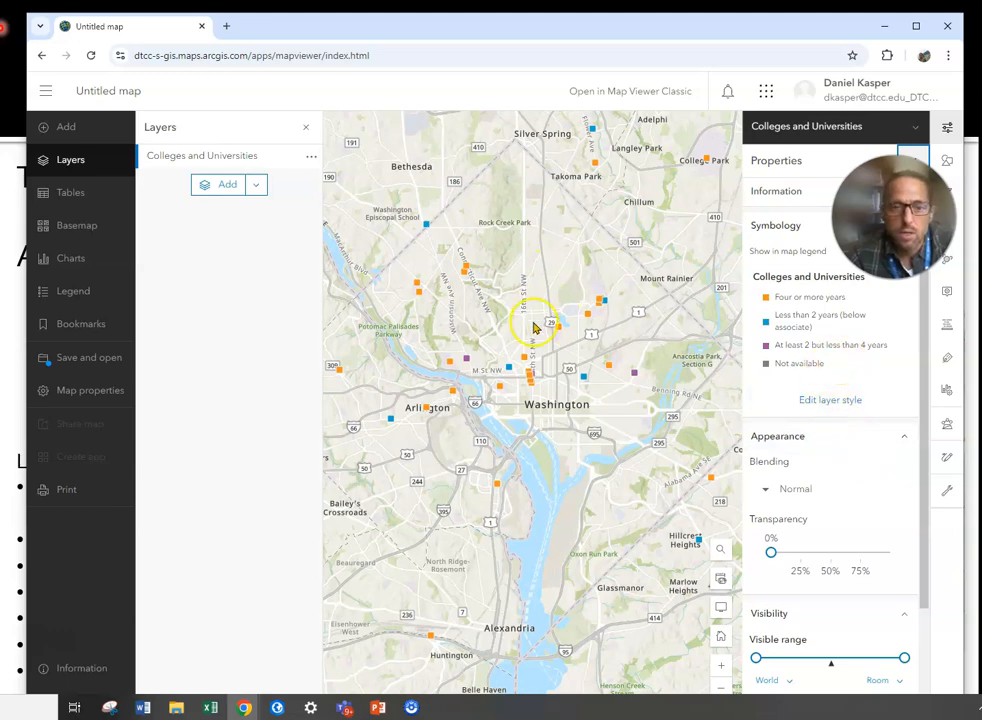
- Find the colleges in northern Delaware and read the pop-up for Dawn Career Institute LLC, just east of Brookside
scroll(486, 335, "down", 3)
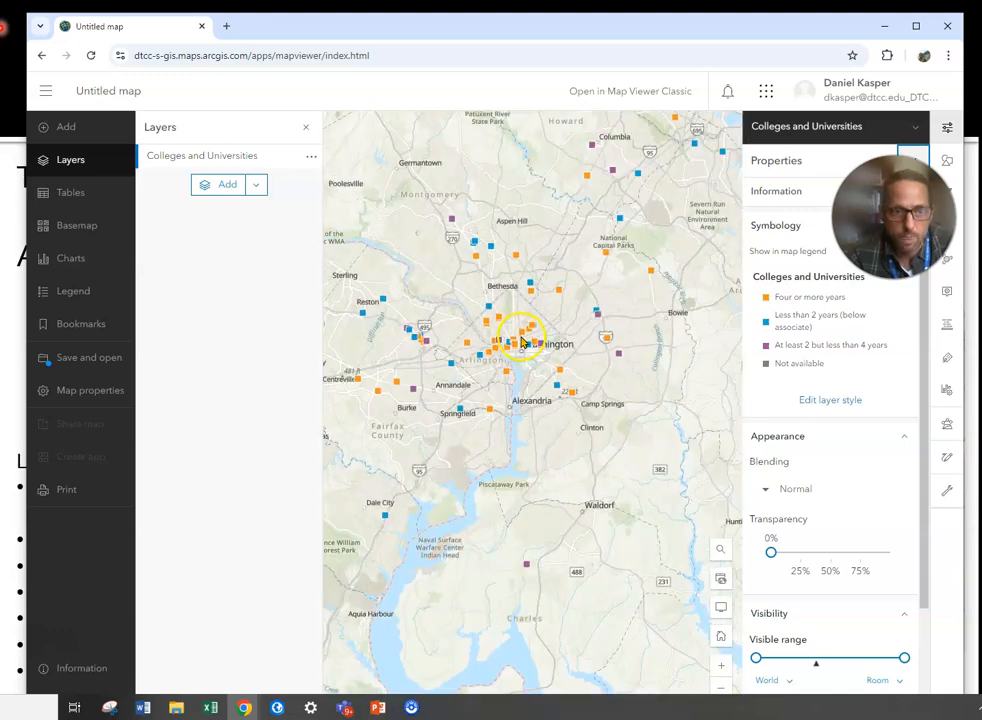
scroll(521, 342, "down", 3)
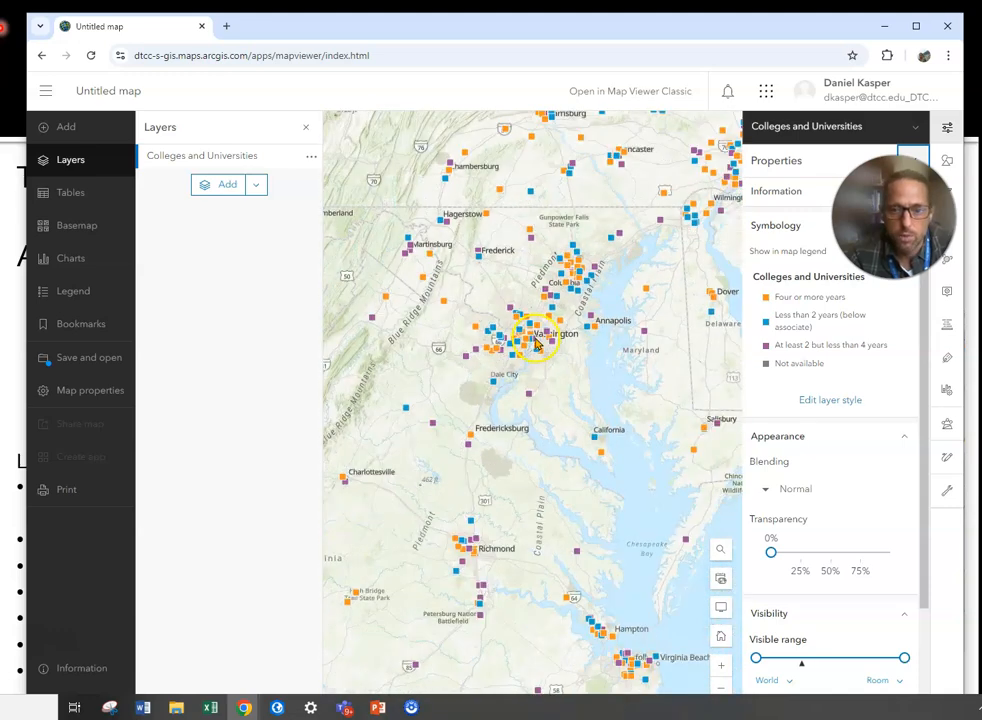
mouse_move(640, 344)
left_mouse_down()
mouse_move(565, 397)
mouse_move(460, 401)
left_mouse_up()
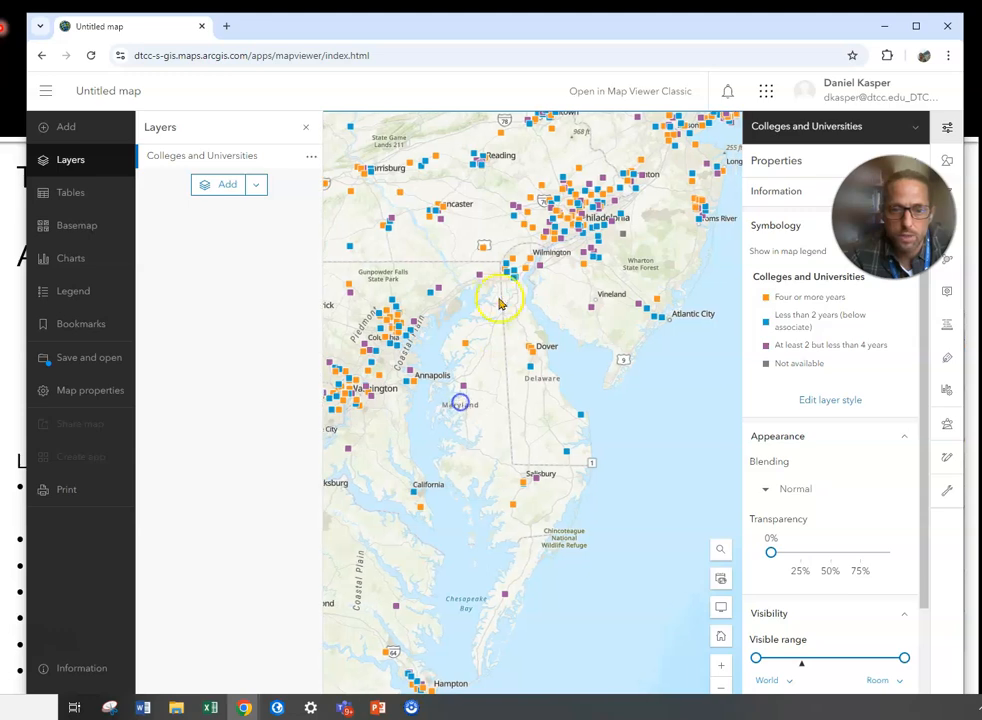
scroll(515, 300, "up", 3)
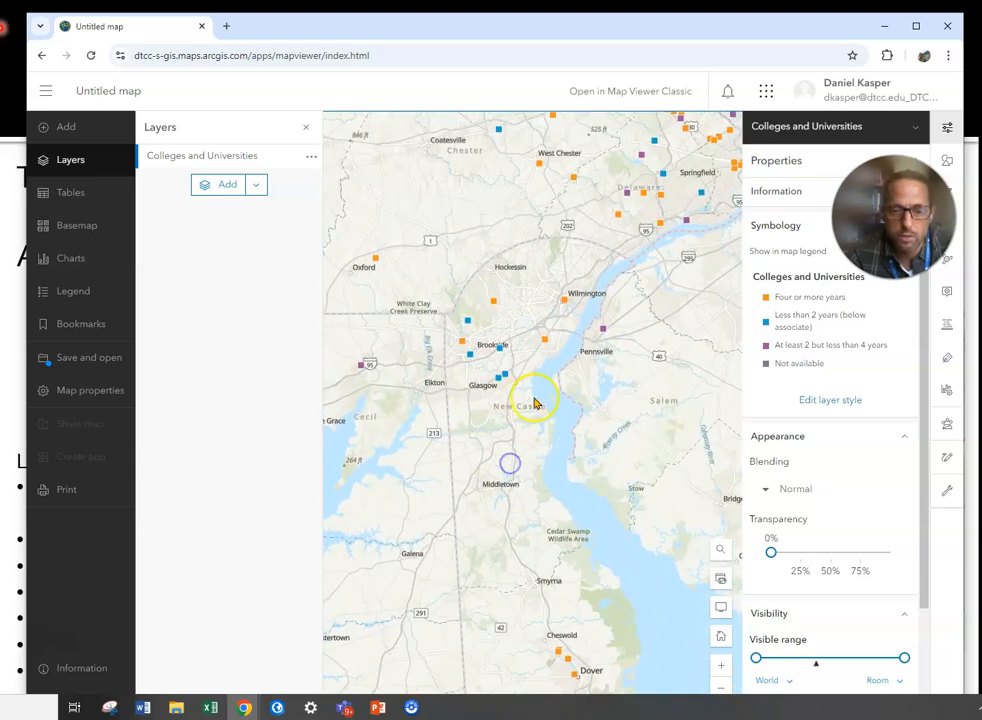
left_click_drag(532, 446, 516, 345)
mouse_move(509, 285)
left_mouse_down()
mouse_move(635, 346)
mouse_move(546, 309)
left_mouse_up()
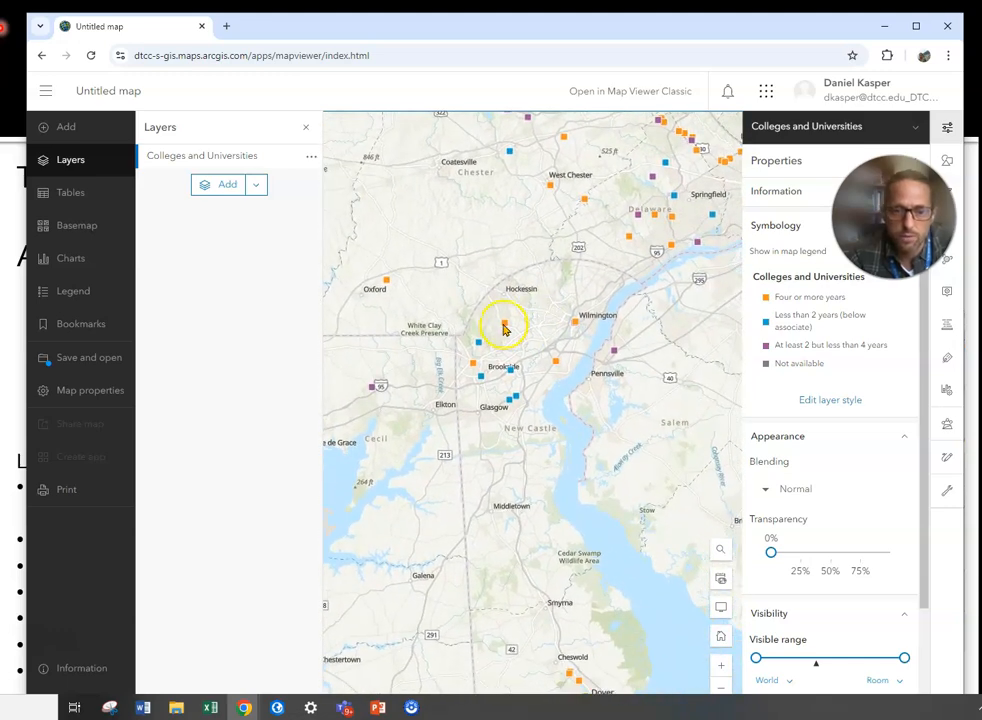
scroll(533, 376, "up", 2)
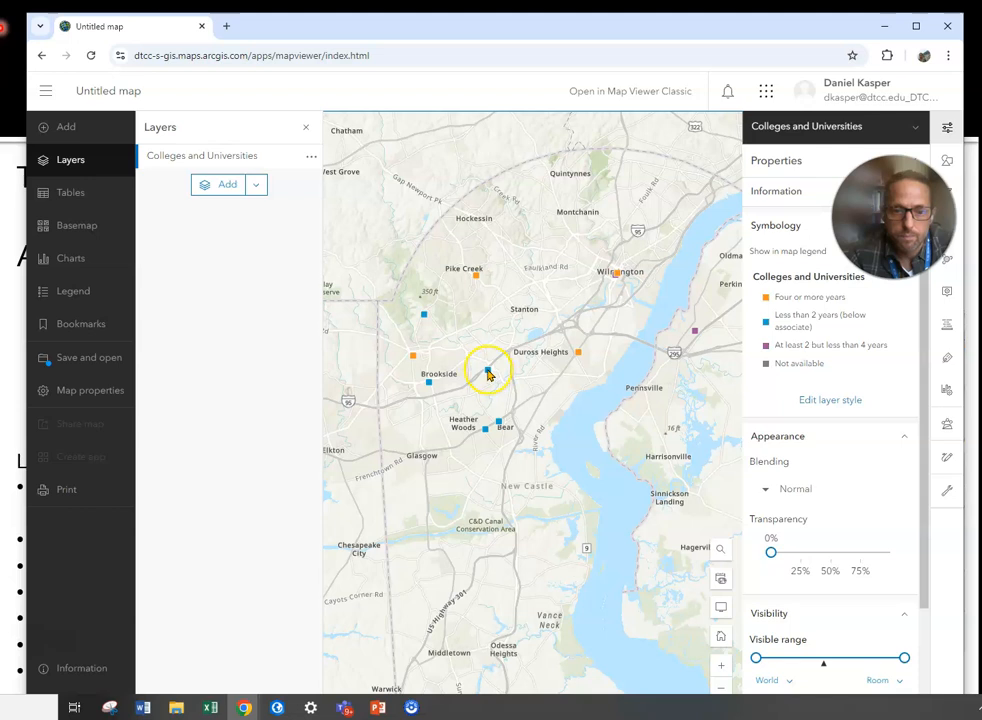
left_click(488, 371)
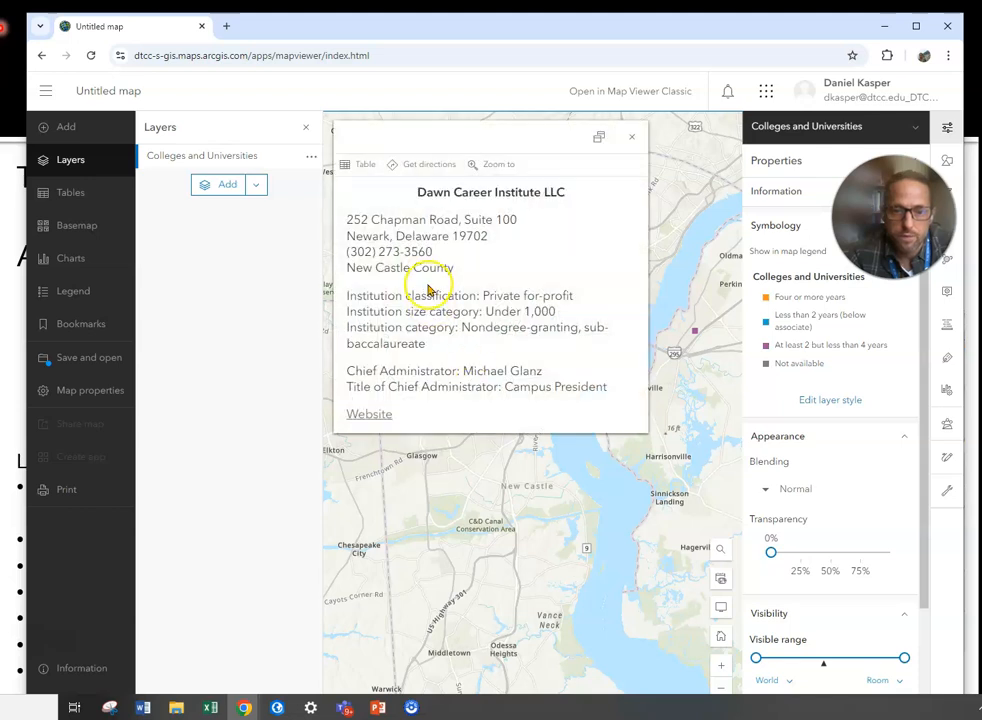
left_click(631, 136)
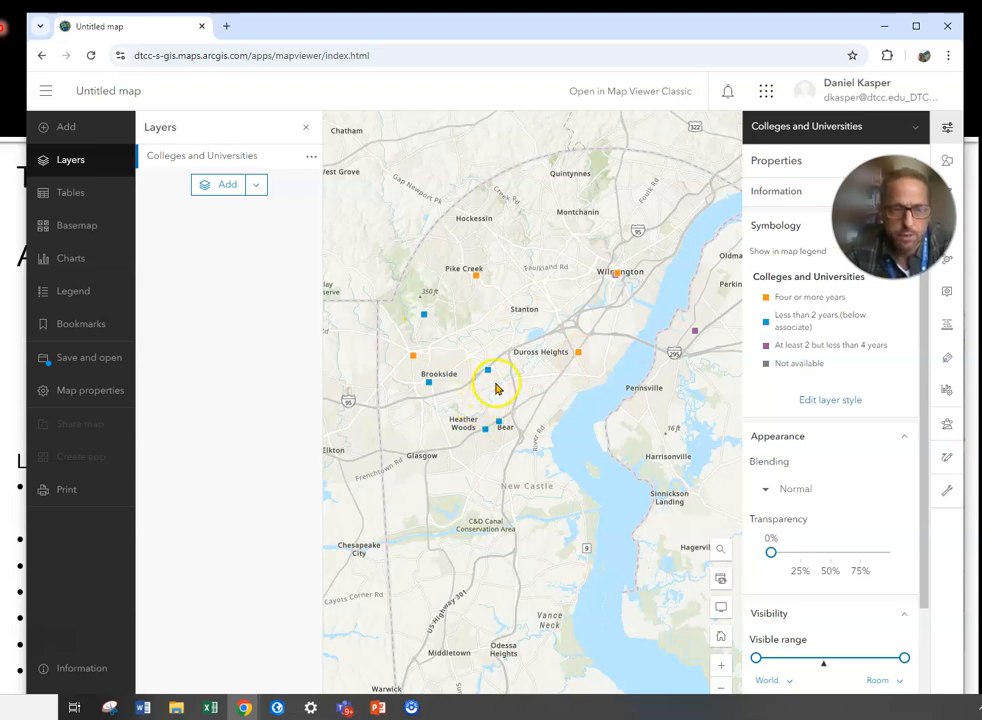
- Open the attribute table of the Colleges and Universities layer
left_click(60, 193)
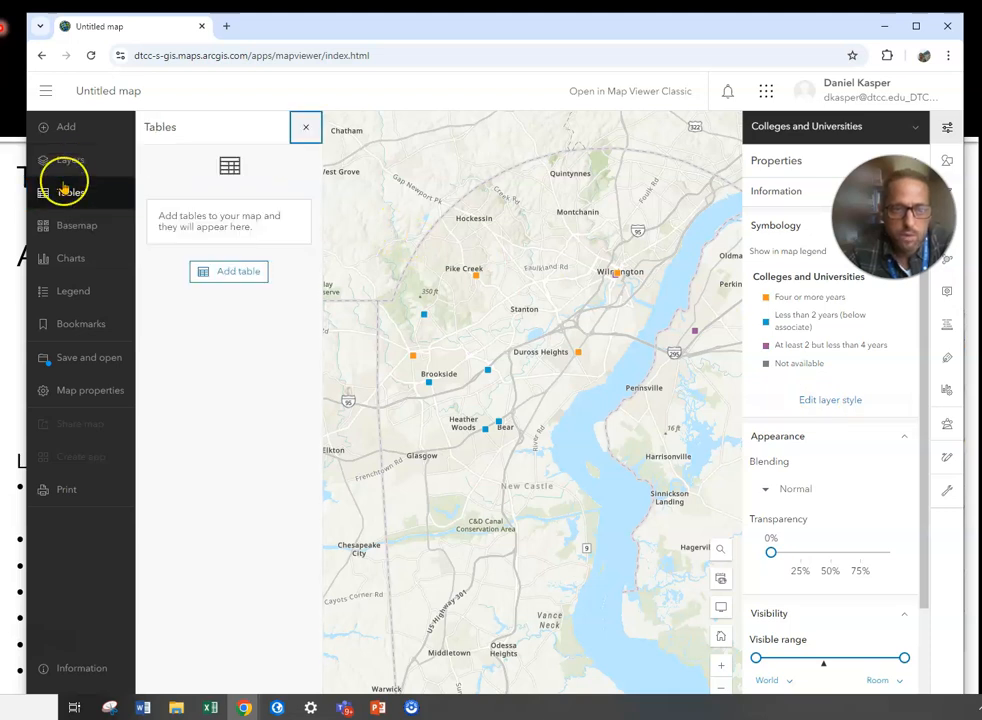
left_click(62, 162)
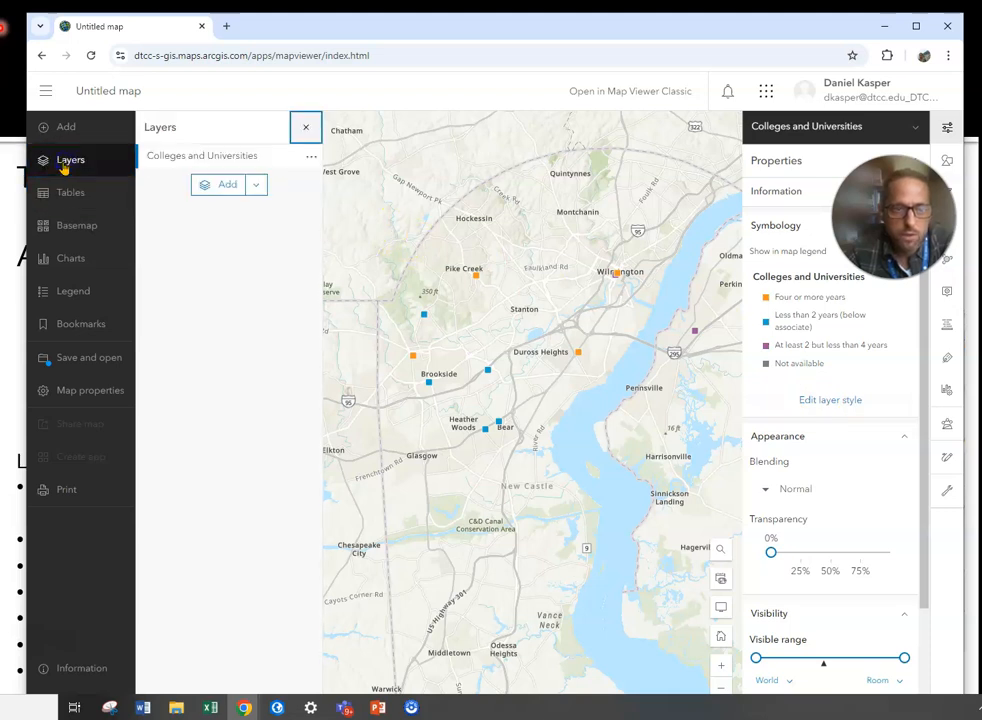
left_click(314, 158)
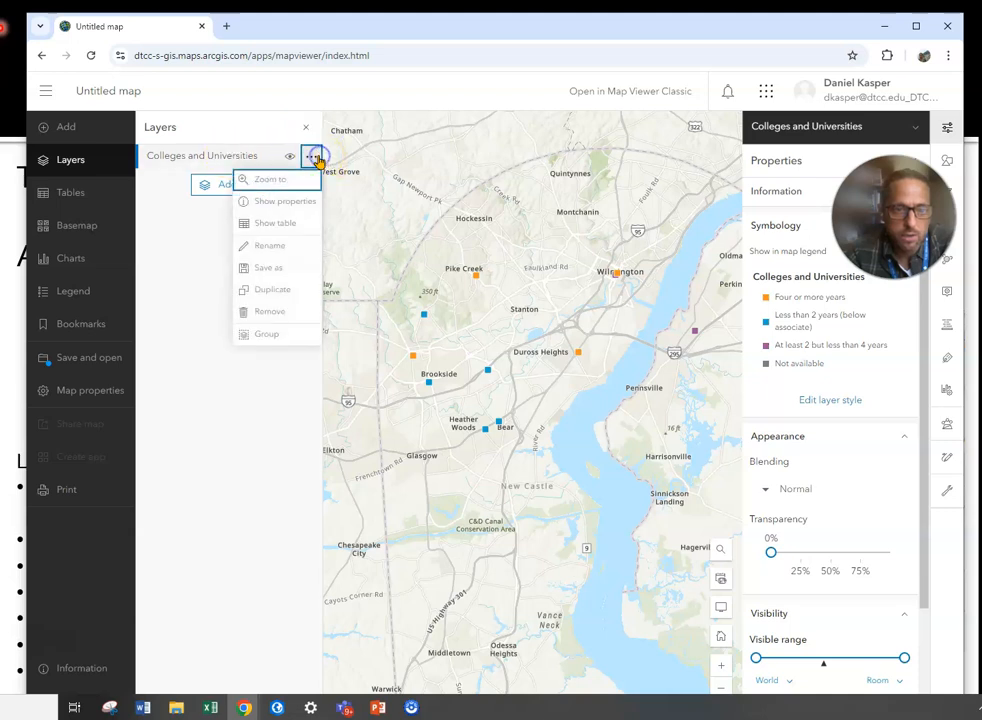
left_click(284, 224)
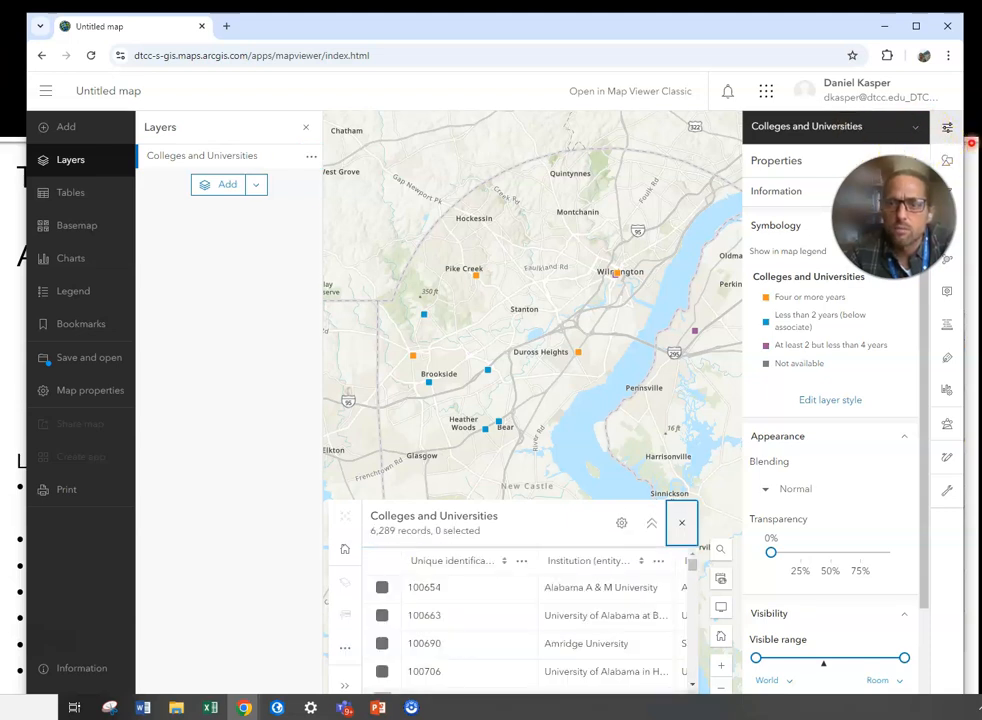
left_click(905, 126)
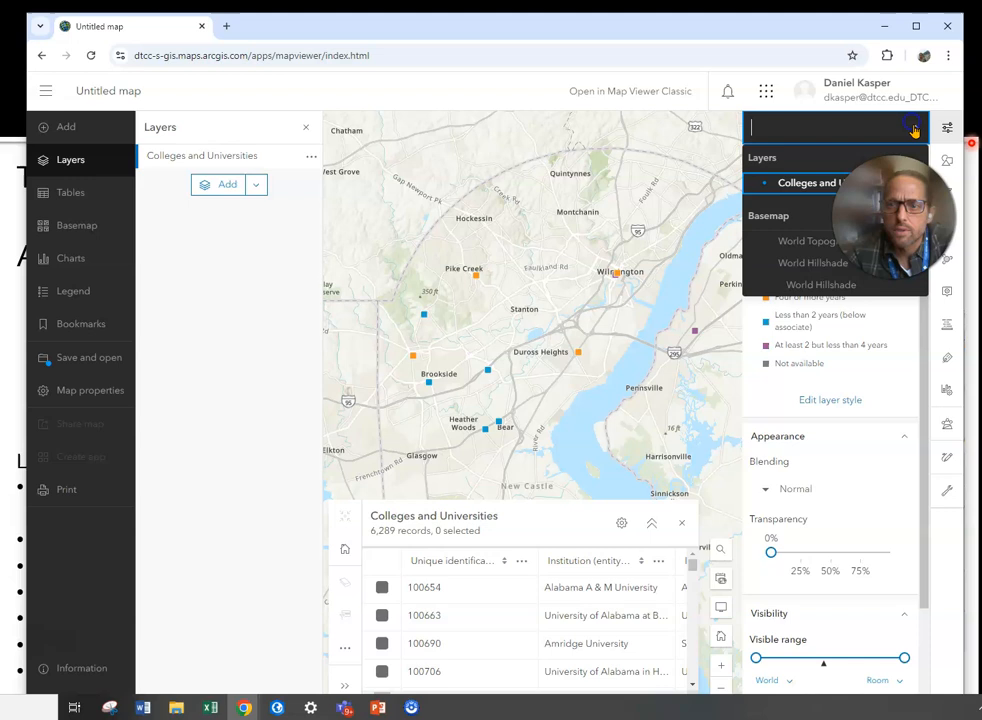
left_click(759, 179)
left_click(218, 158)
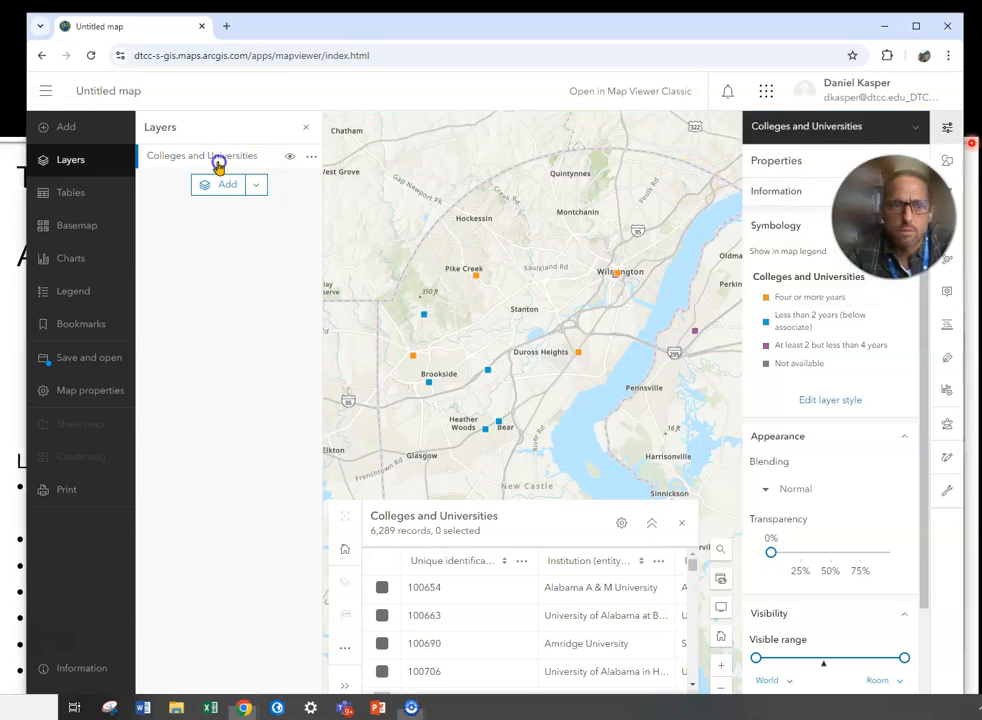
- Show the Colleges and Universities attribute table again, browse its first records and expand it to a taller view
left_click(310, 157)
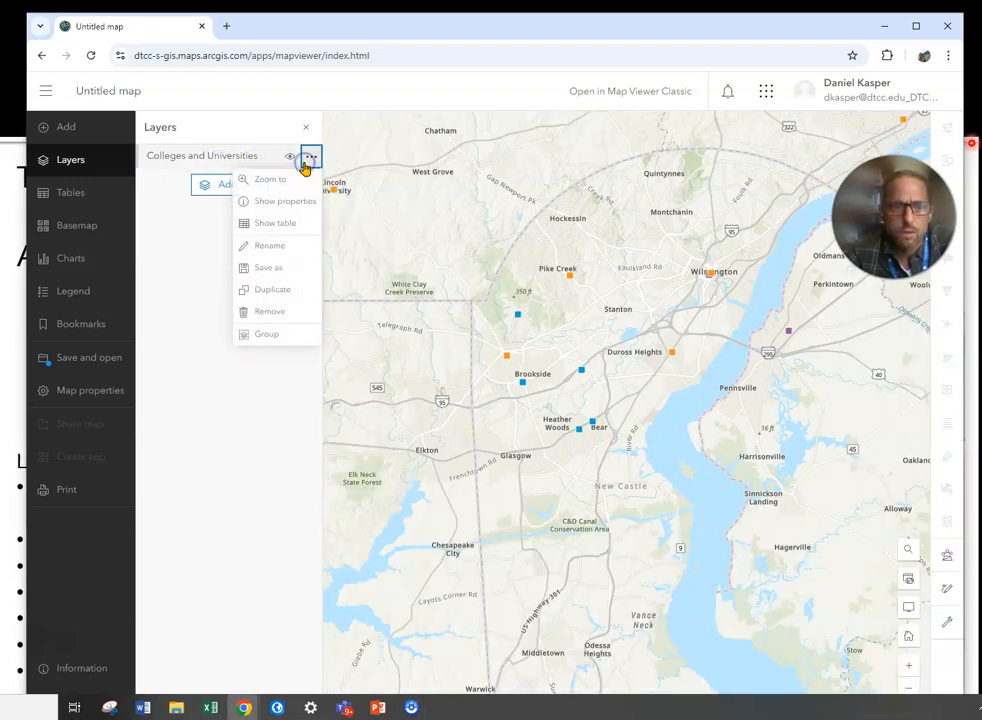
left_click(278, 217)
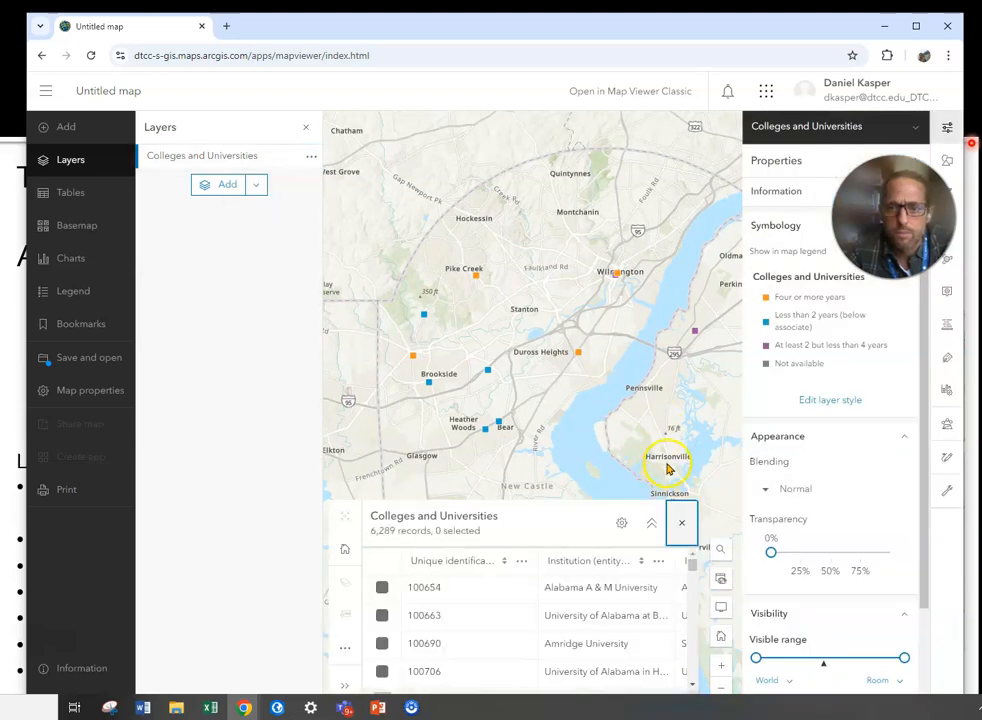
scroll(515, 575, "down", 2)
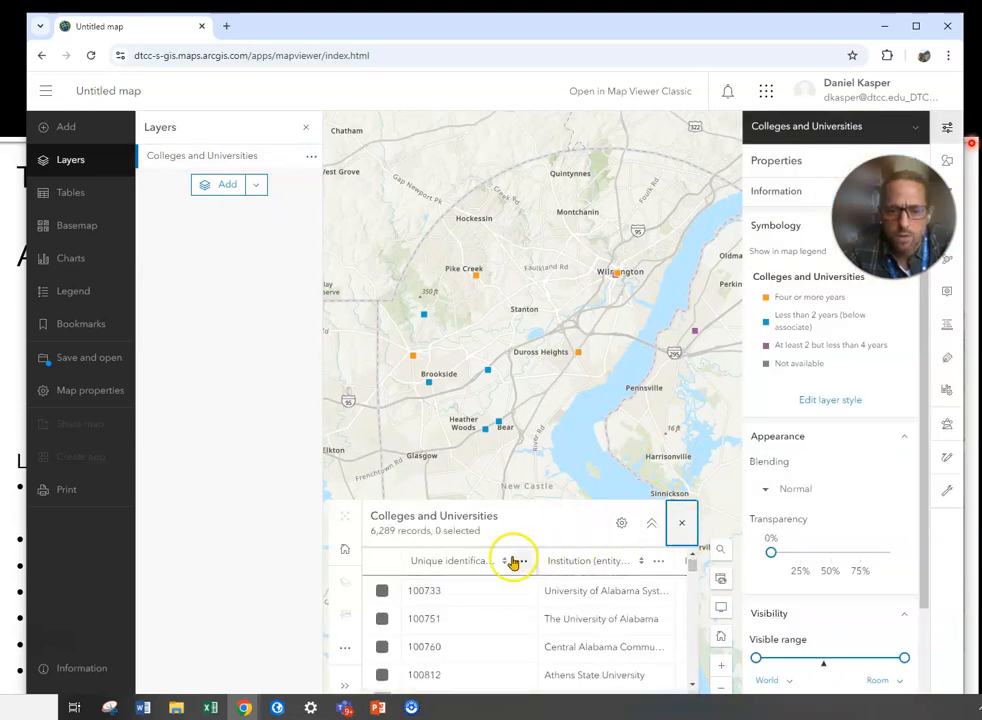
left_click(651, 523)
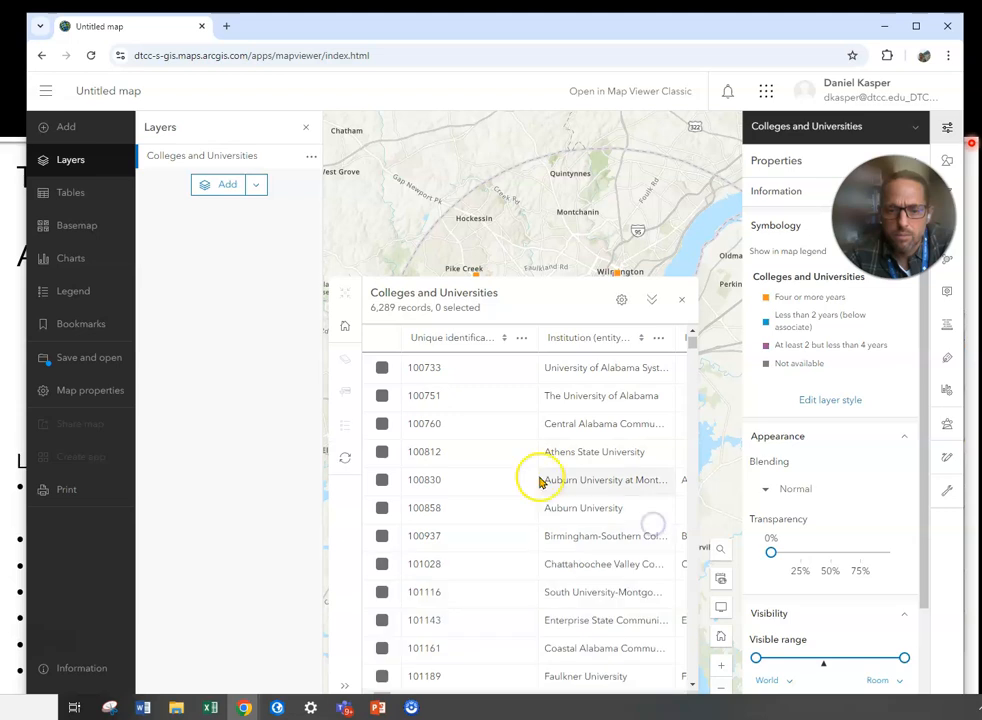
- Narrow the unique identifier column of the attribute table and sort the records by institution name in descending order
left_click_drag(535, 338, 467, 338)
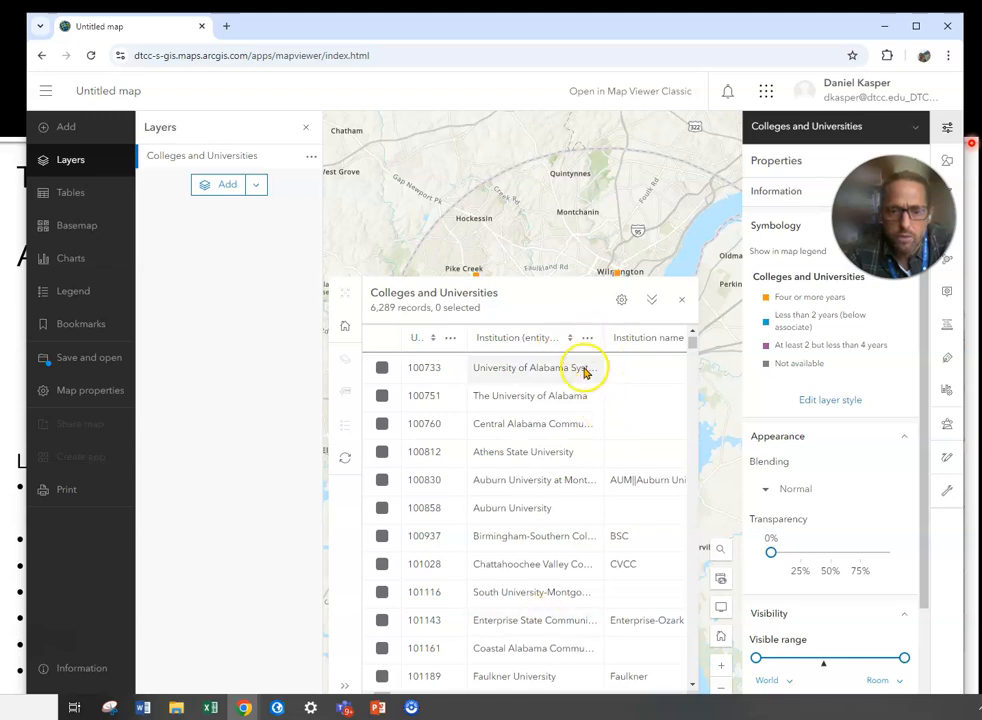
left_click(585, 338)
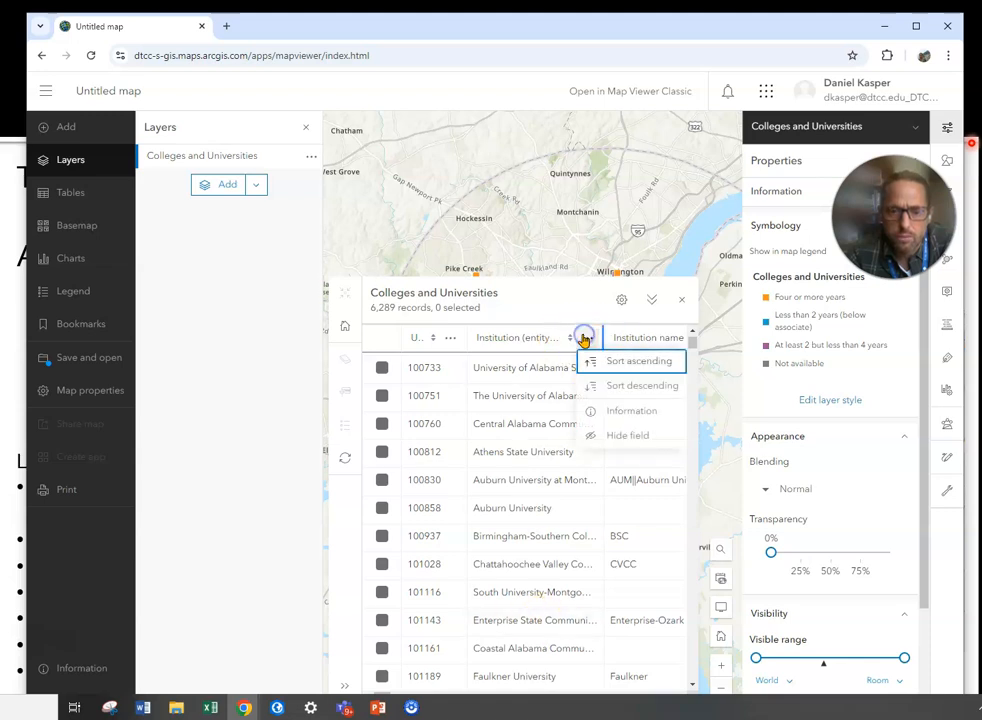
left_click(620, 383)
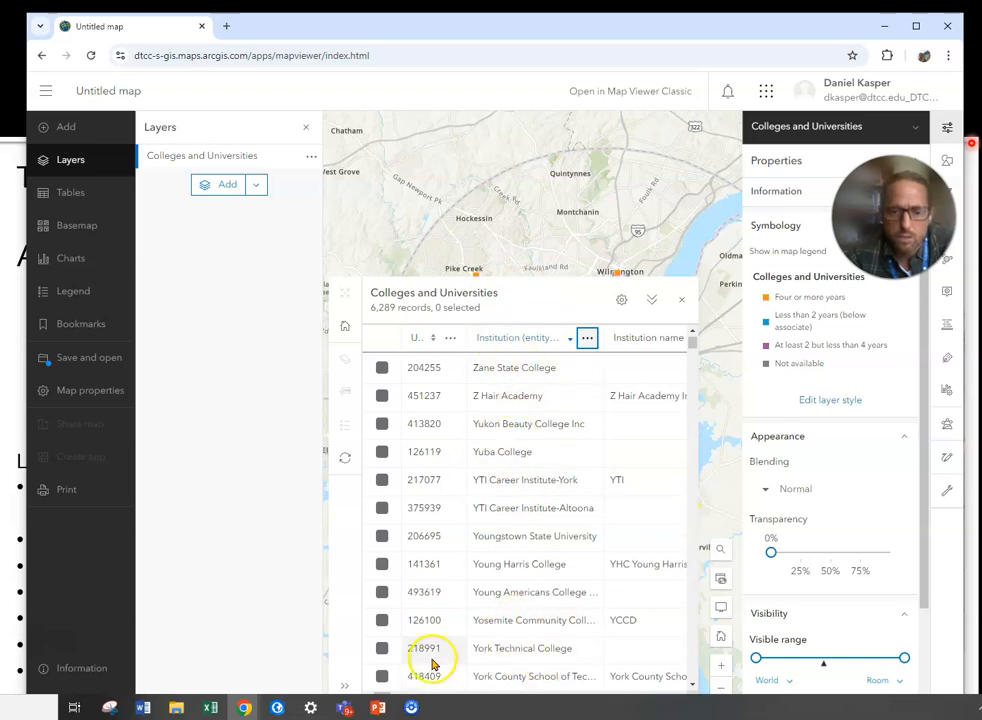
- Sort the attribute table's records by state abbreviation in ascending order
left_click(395, 692)
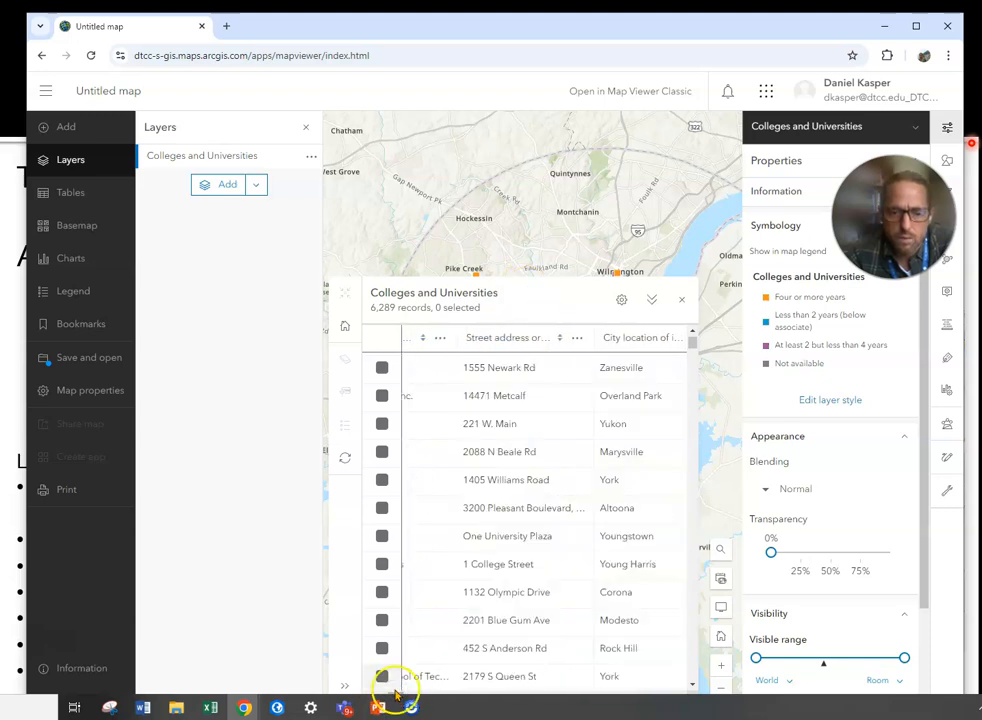
mouse_move(397, 692)
left_mouse_down()
mouse_move(433, 694)
mouse_move(401, 694)
left_mouse_up()
left_click_drag(410, 692, 452, 627)
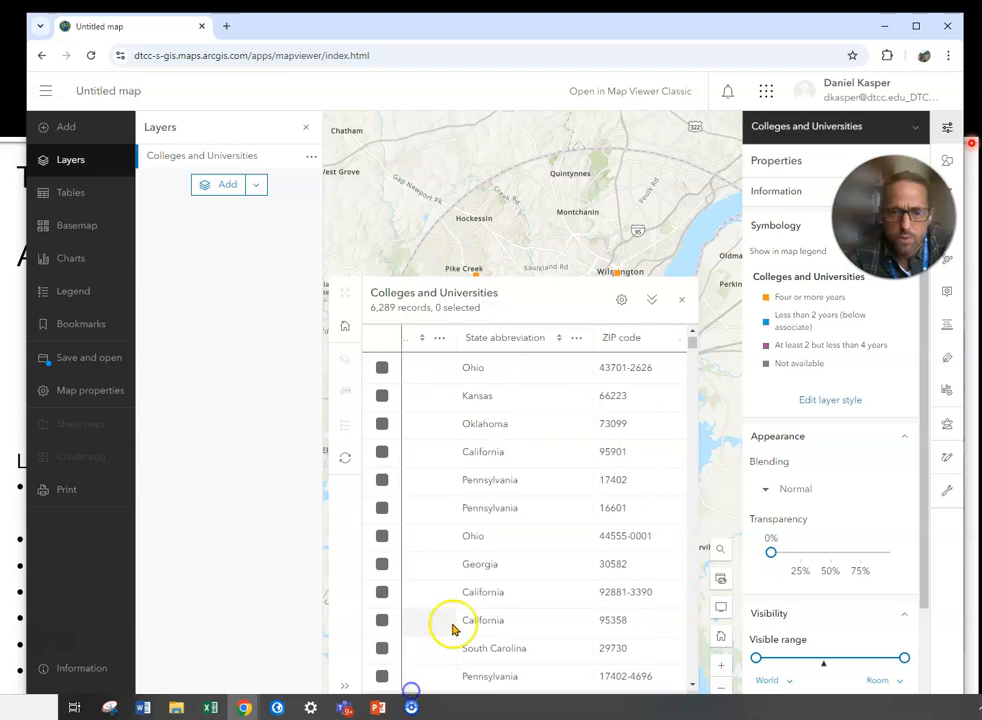
left_click(558, 338)
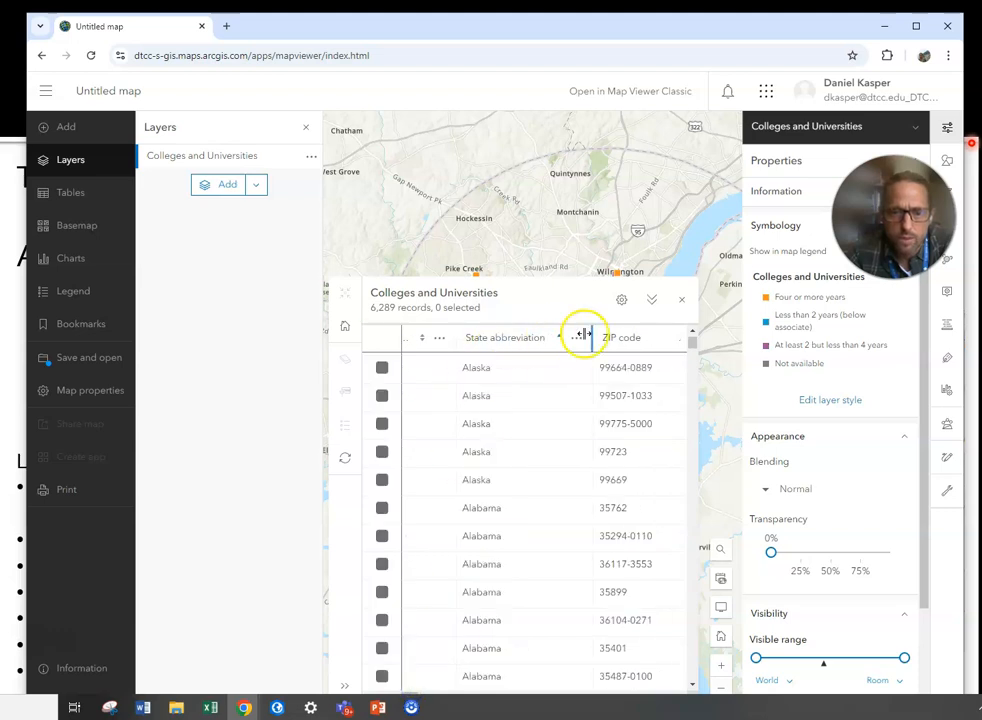
- Look through the Alabama records and the remaining fields up to longitude and latitude, and close the attribute table
scroll(560, 462, "down", 10)
scroll(566, 493, "down", 10)
scroll(558, 491, "up", 10)
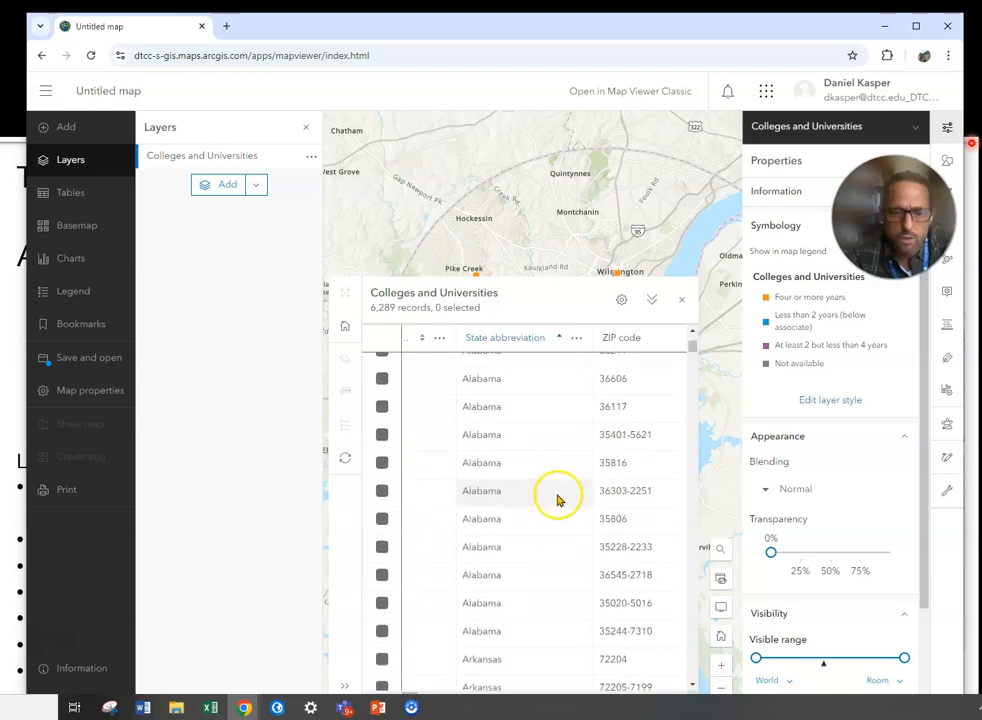
scroll(570, 475, "up", 2)
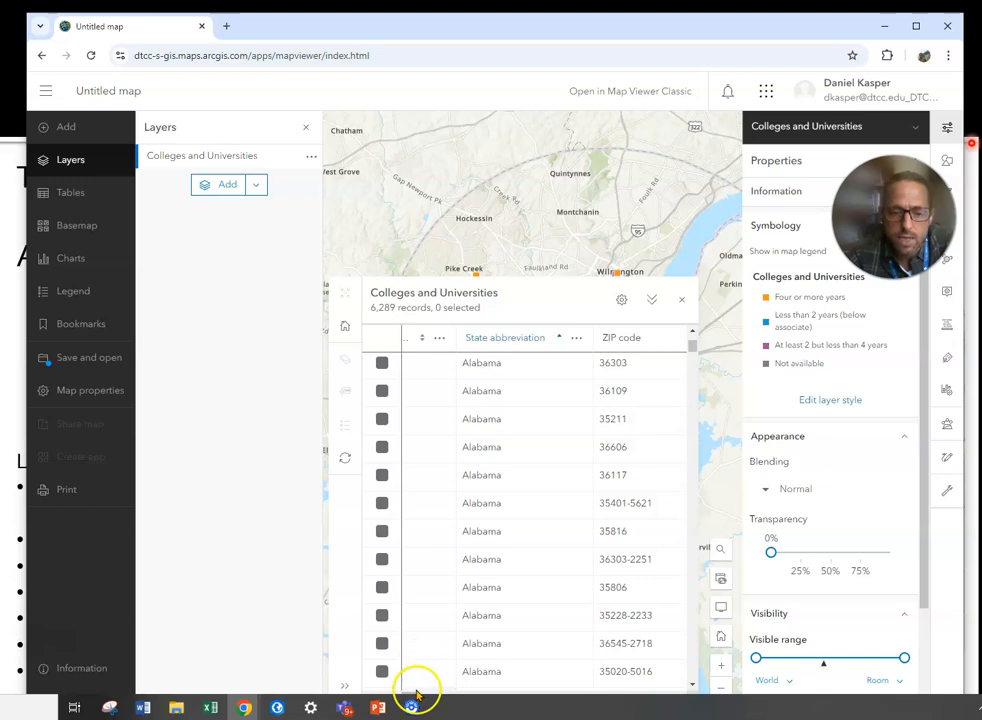
left_click_drag(410, 690, 684, 686)
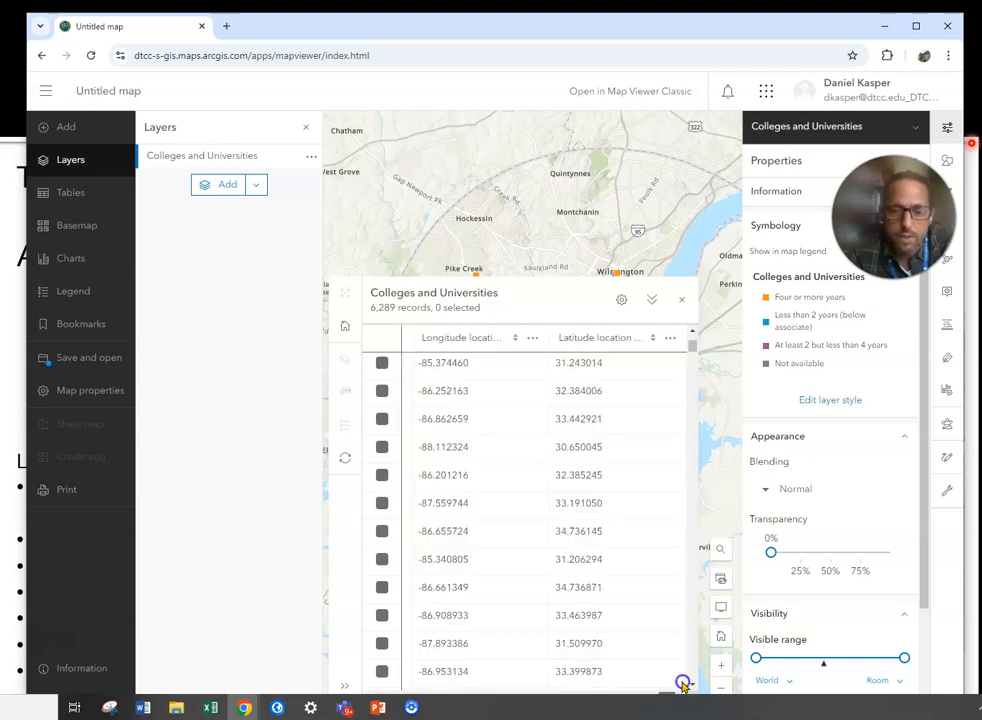
left_click(684, 300)
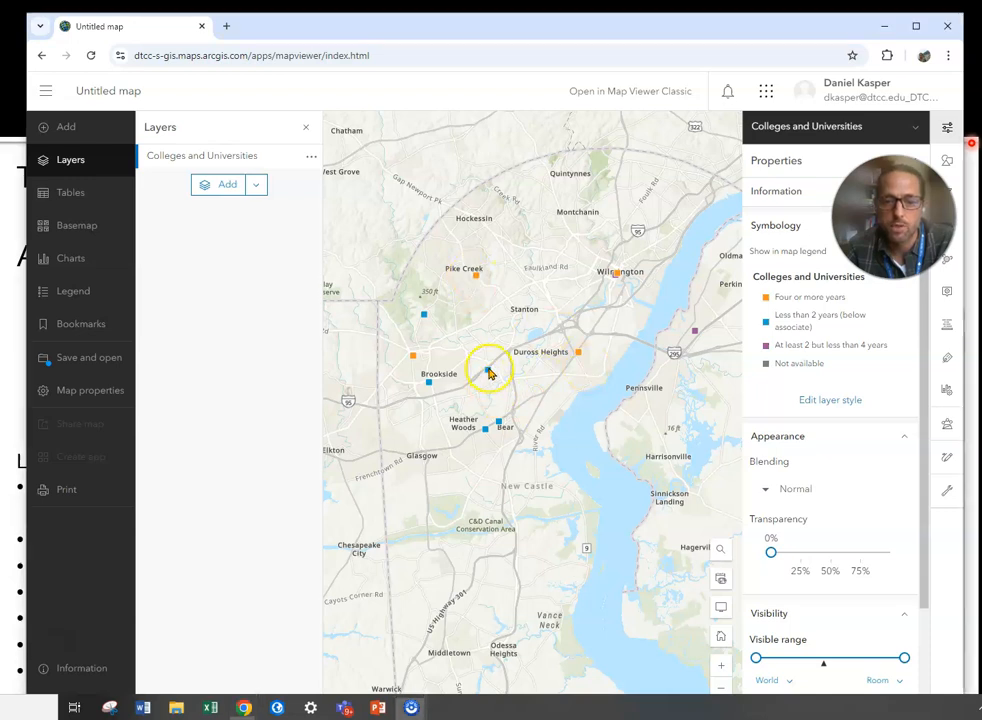
- Show the pop-up of the college point just east of Brookside and the Colleges and Universities attribute table, closing each after viewing
left_click(487, 372)
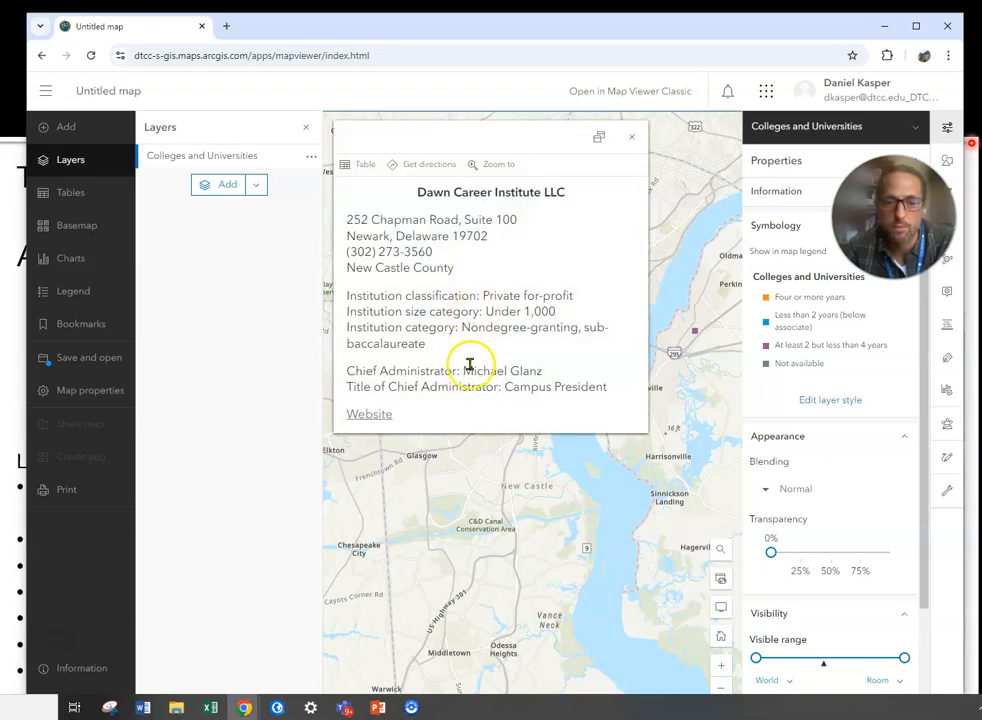
left_click(633, 140)
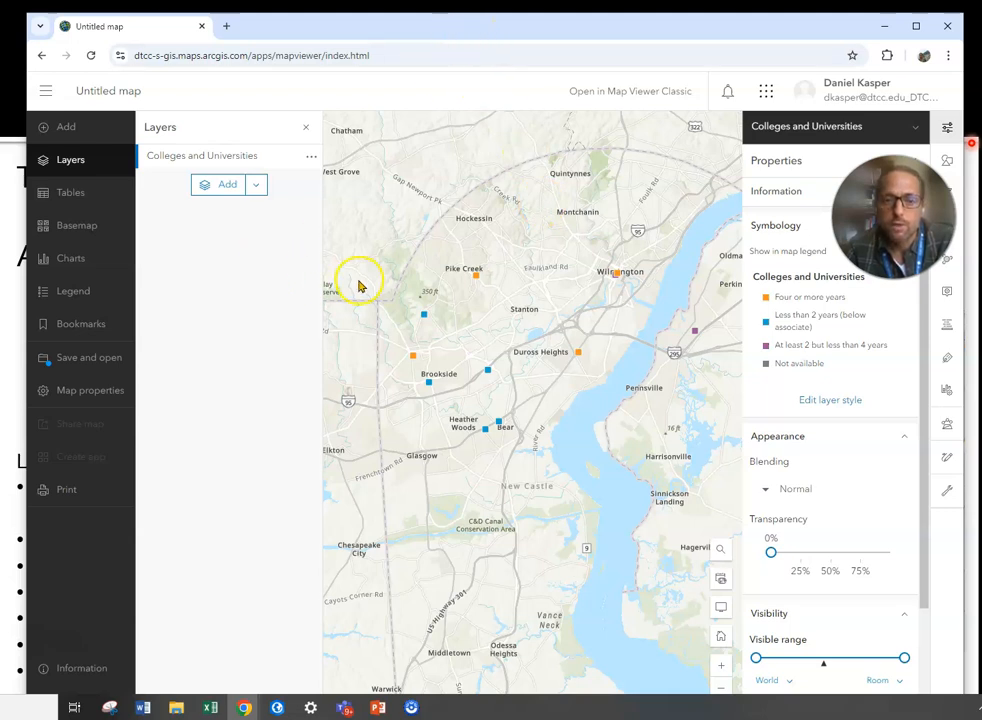
left_click(72, 195)
left_click(110, 162)
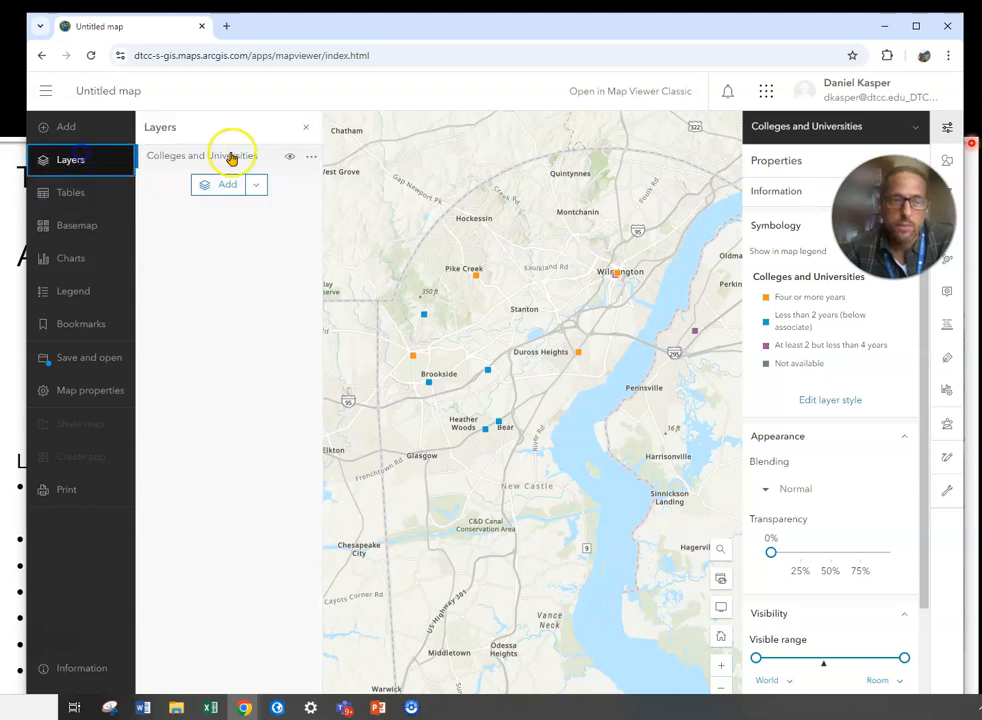
left_click(311, 156)
left_click(281, 224)
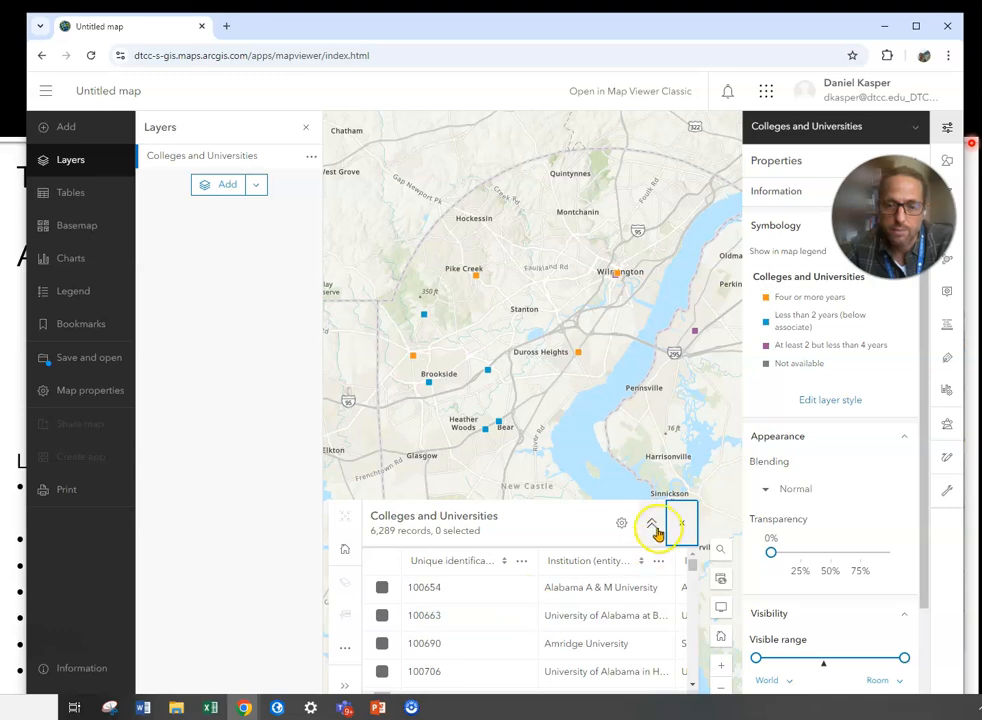
left_click(681, 523)
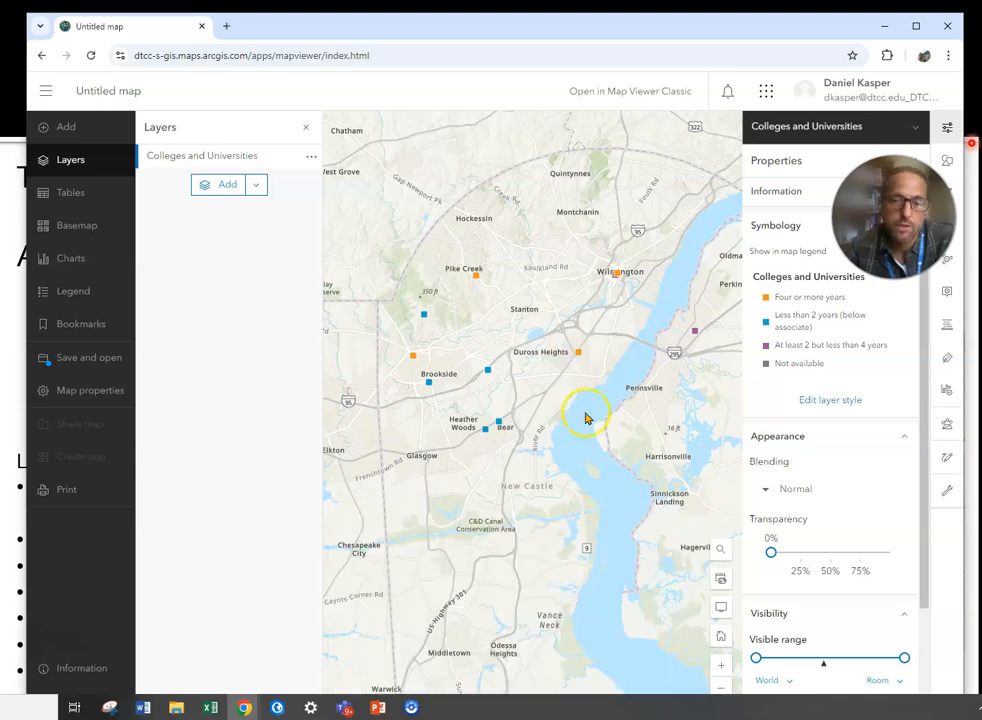
- Switch from the map to the presentation, advance to the Attribute Table slide, and return to the map's browser window
left_click_drag(500, 35, 981, 75)
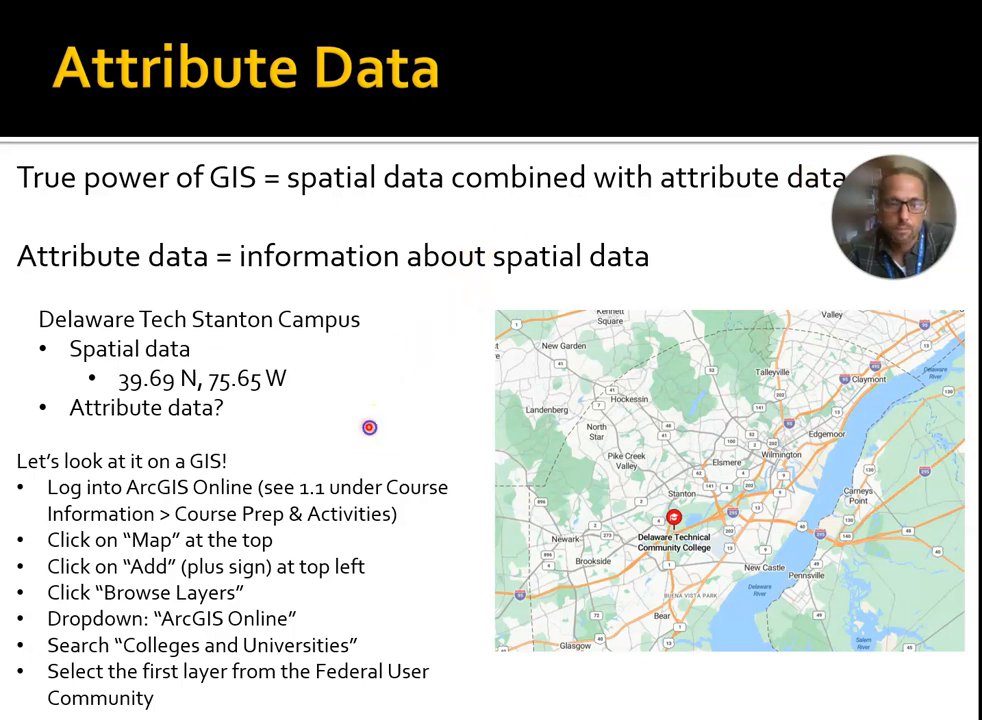
key("Right")
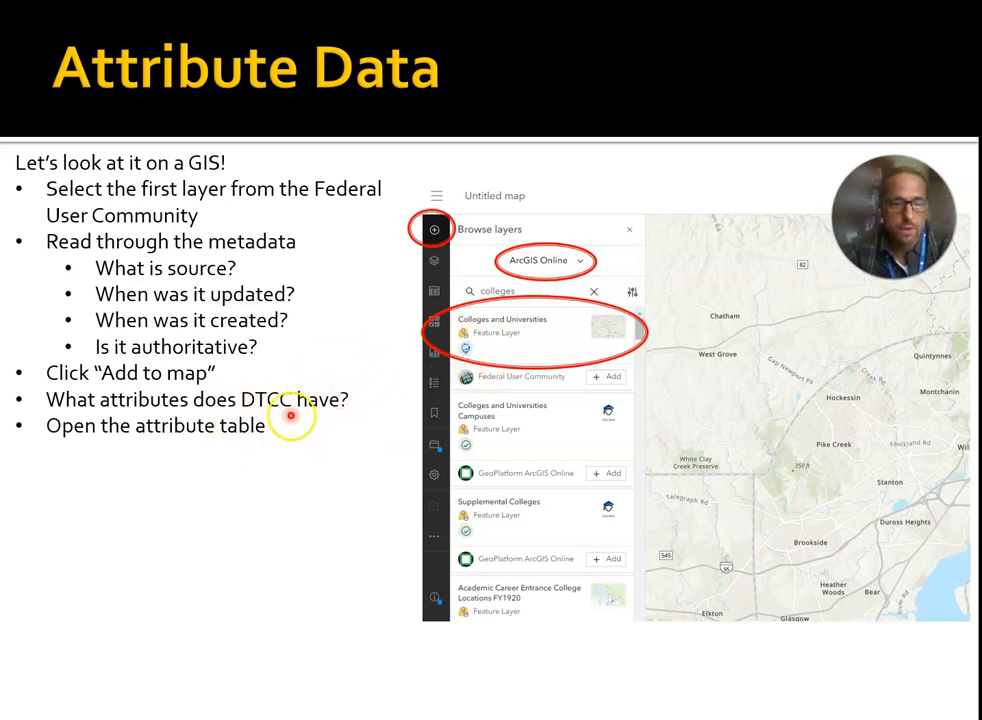
key("Right")
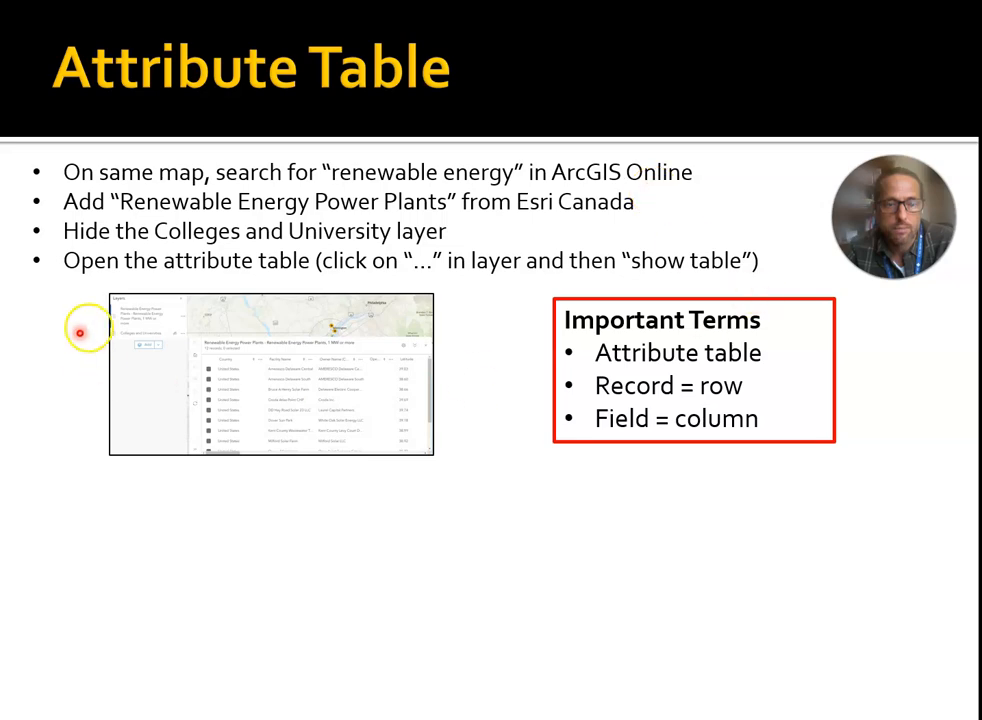
left_click_drag(981, 2, 589, 18)
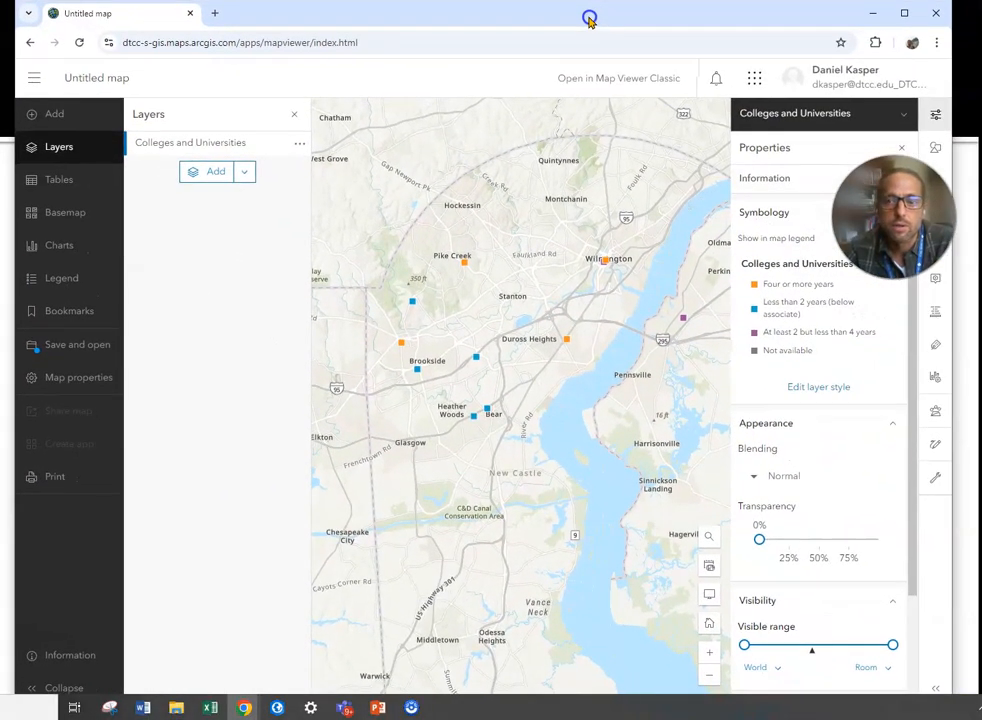
- Browse layers in ArcGIS Online and search for "renewable energy power plants"
left_click(33, 112)
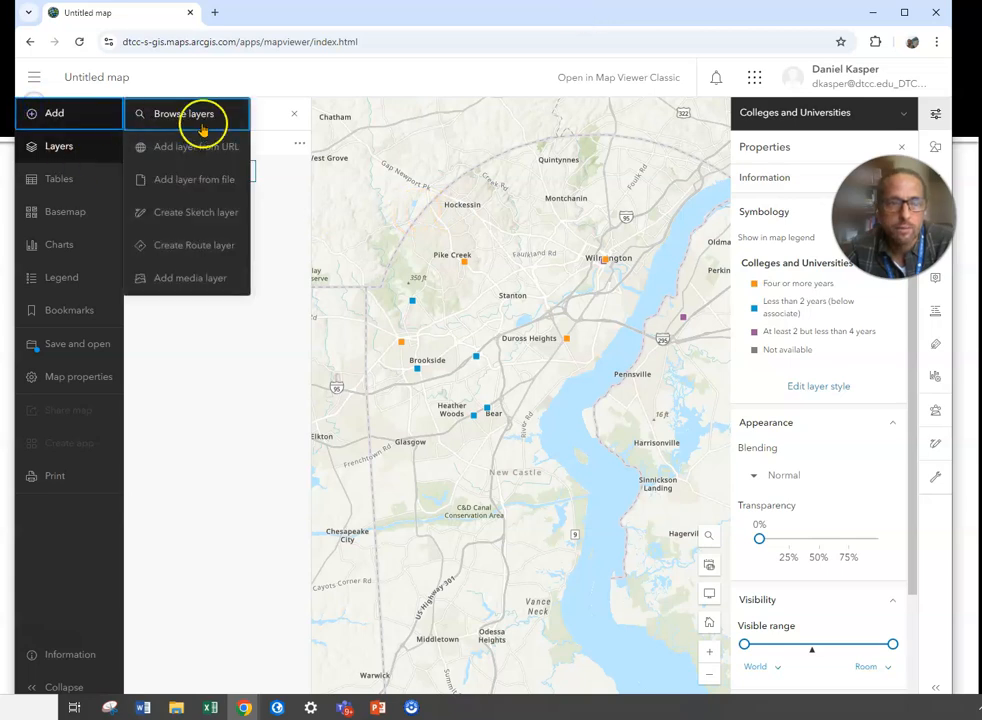
left_click(204, 114)
left_click(213, 146)
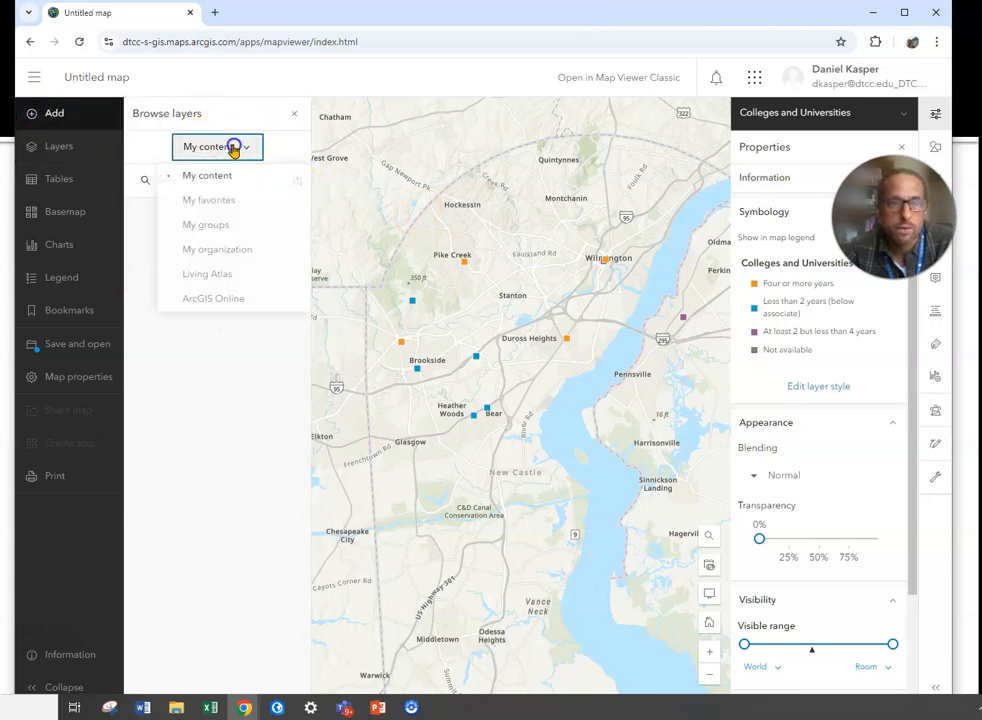
left_click(234, 292)
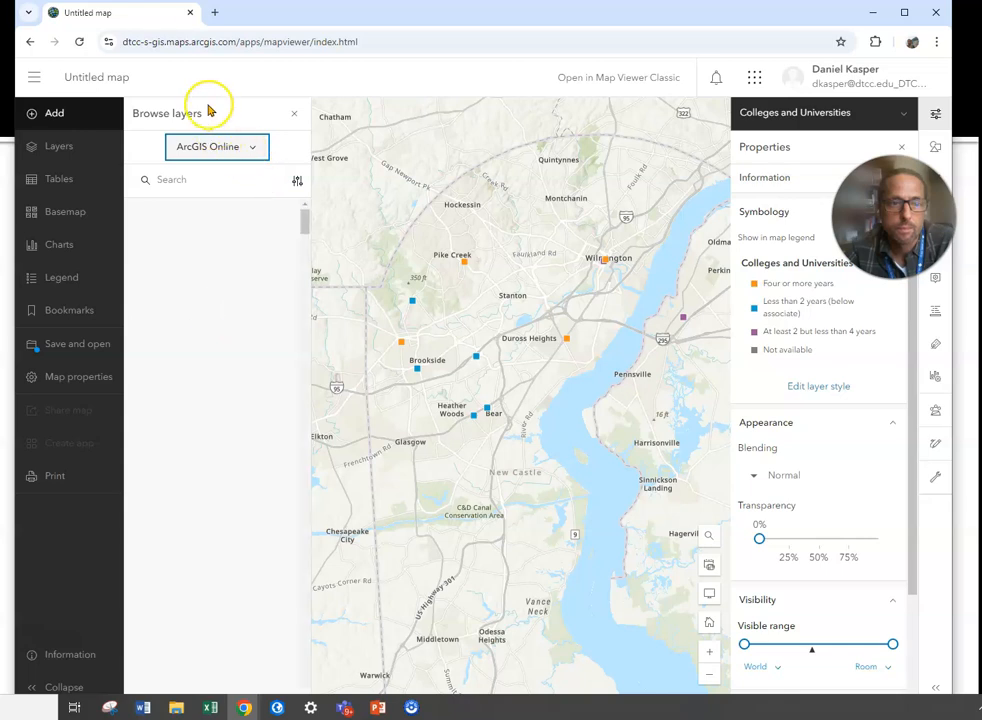
left_click(193, 177)
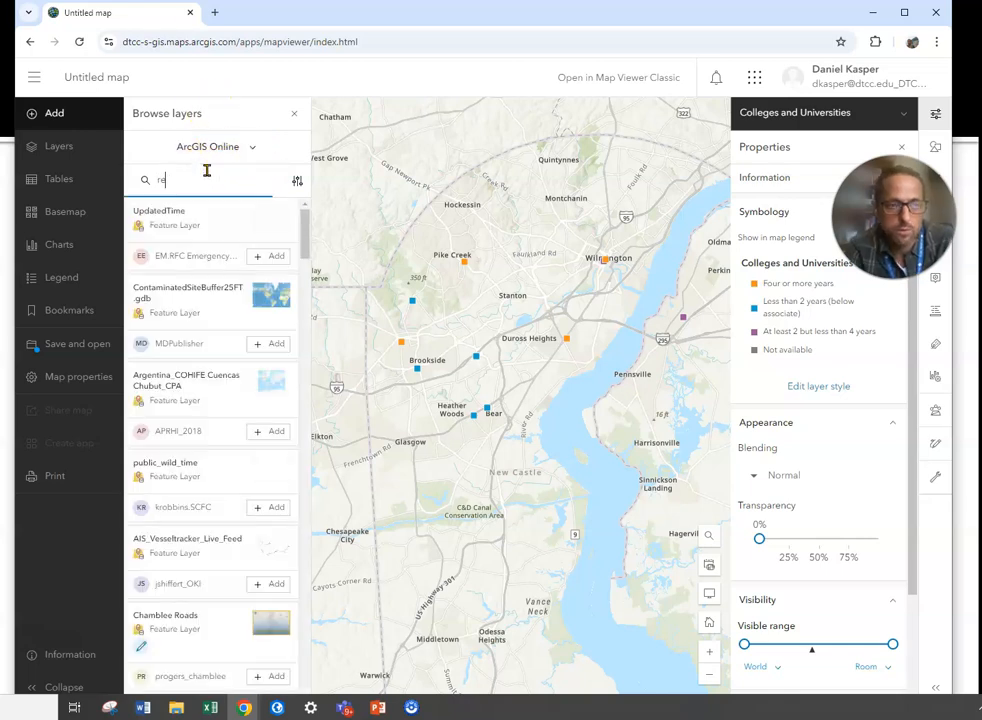
type("renewable ener")
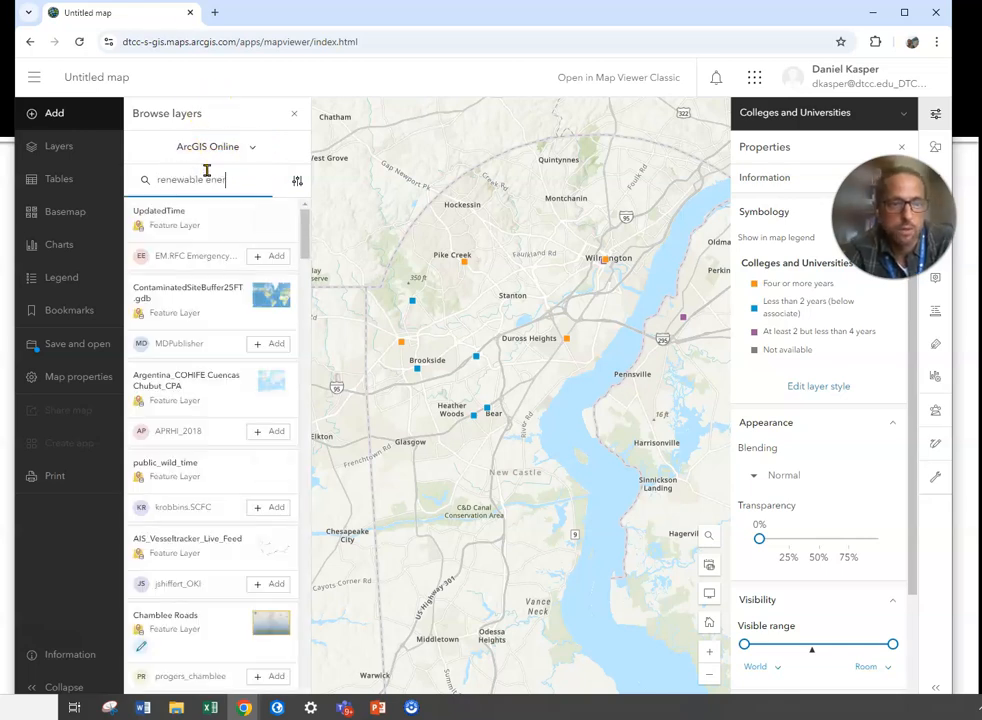
type("g")
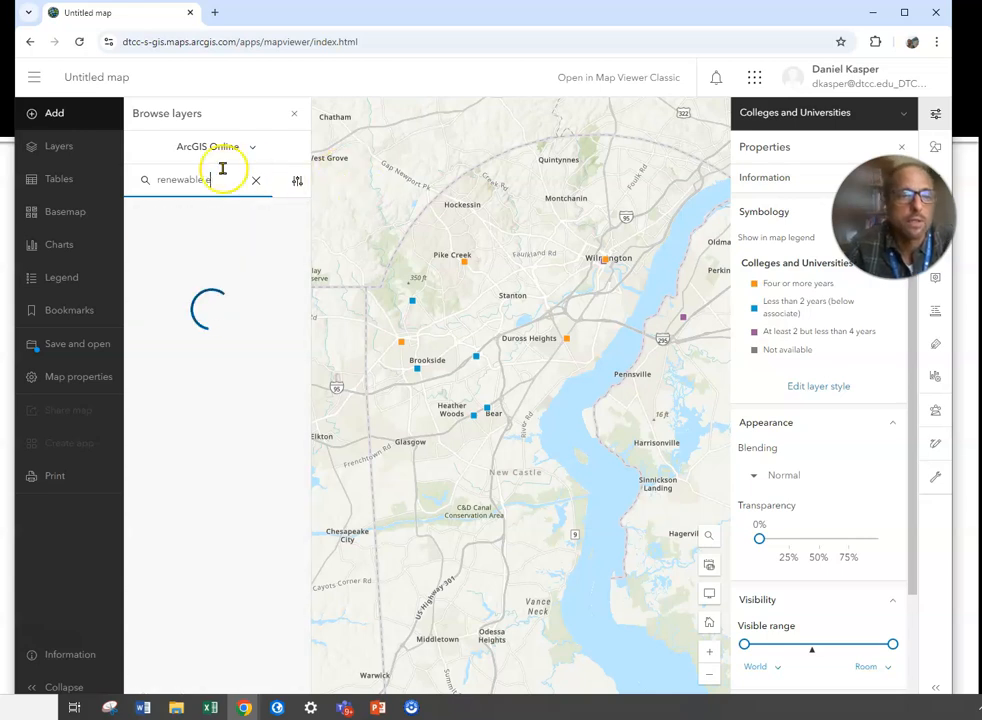
type("nergy power plants")
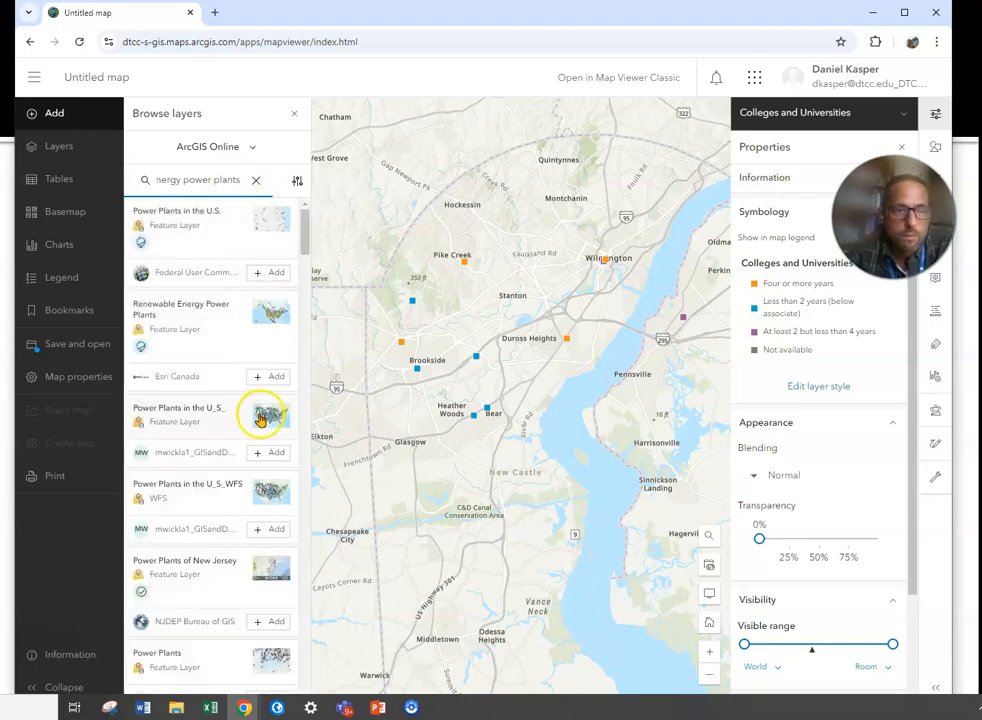
- Review the thumbnail and overview metadata of the Renewable Energy Power Plants layer from Esri Canada
left_click(195, 312)
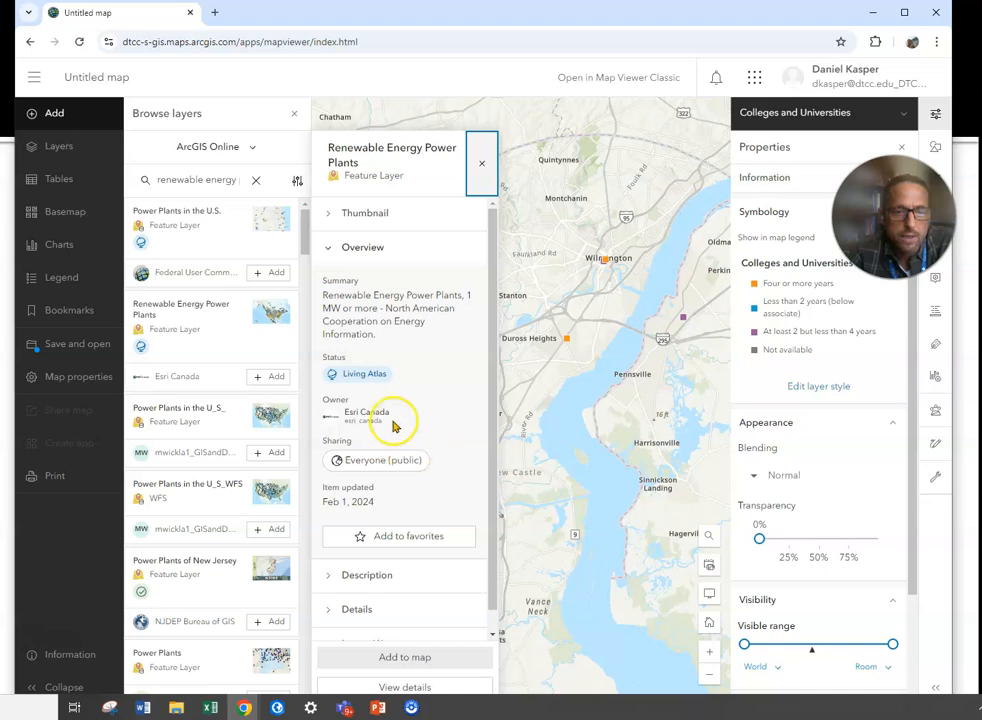
left_click(356, 212)
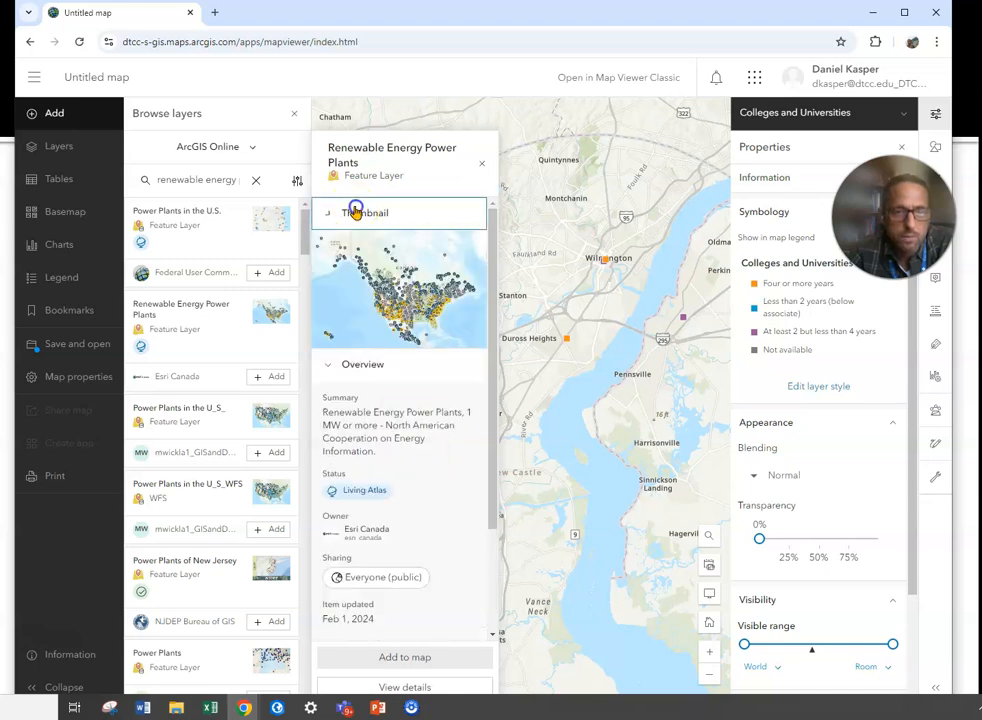
left_click(356, 212)
scroll(440, 390, "down", 1)
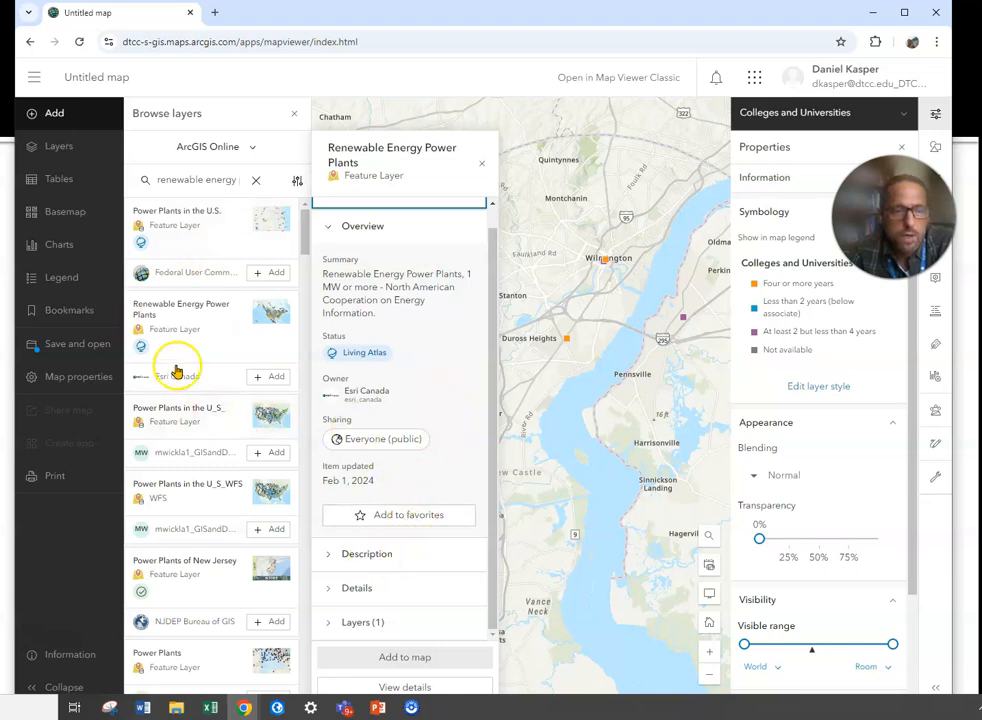
- Add Esri Canada's Renewable Energy Power Plants layer to the map and close the layer details and search results
left_click(266, 378)
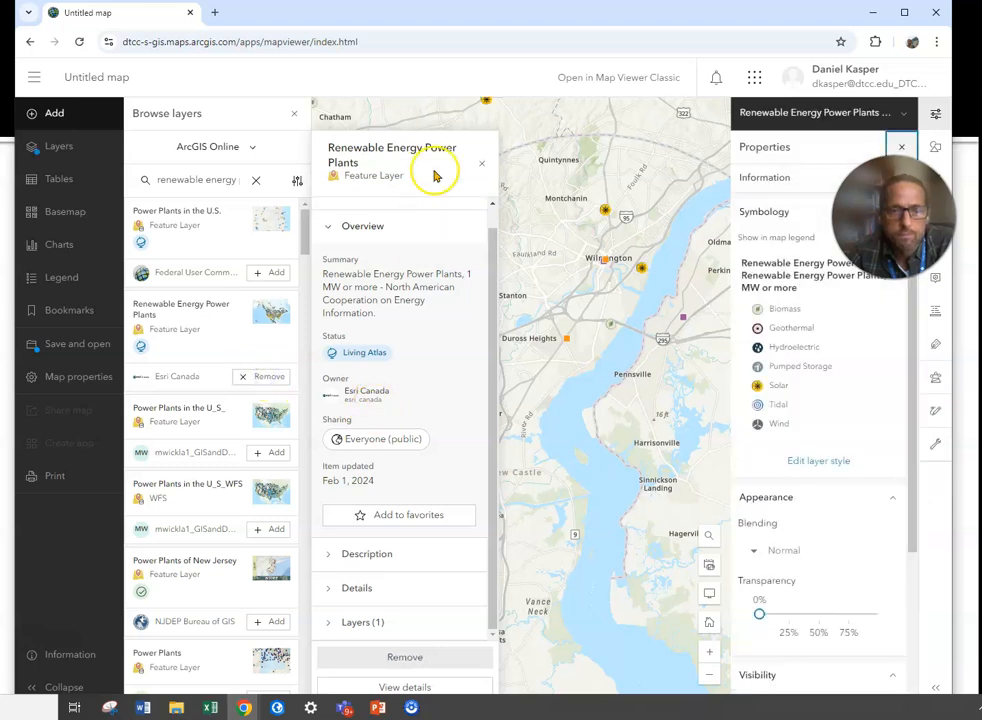
left_click(481, 163)
left_click(296, 116)
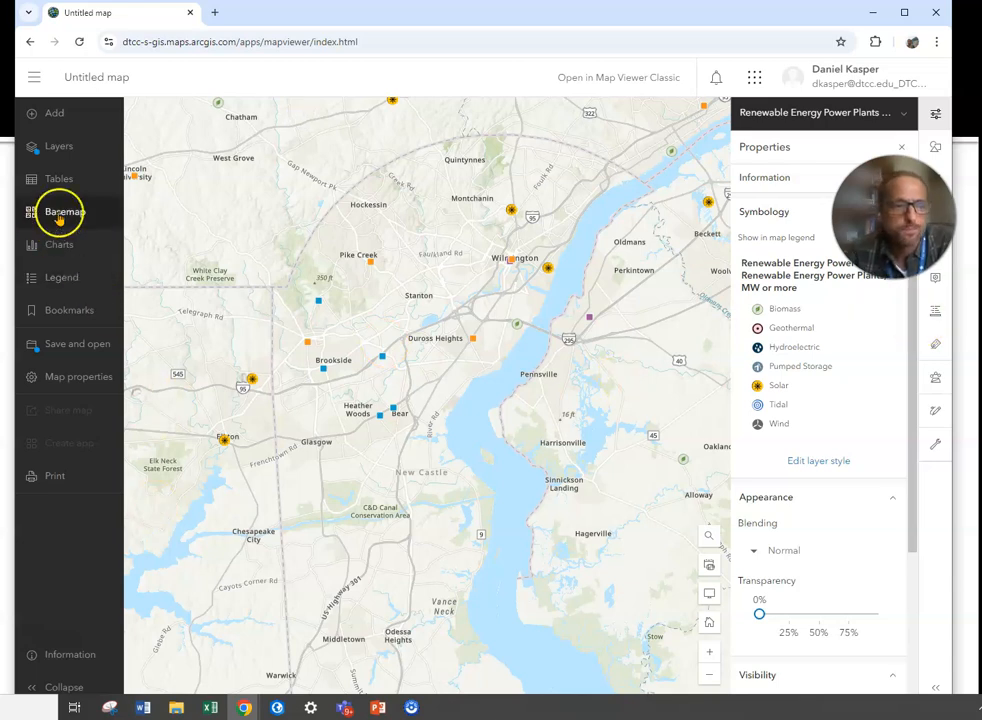
- Show the list of map layers and view the power plants and colleges across eastern North America
left_click(57, 152)
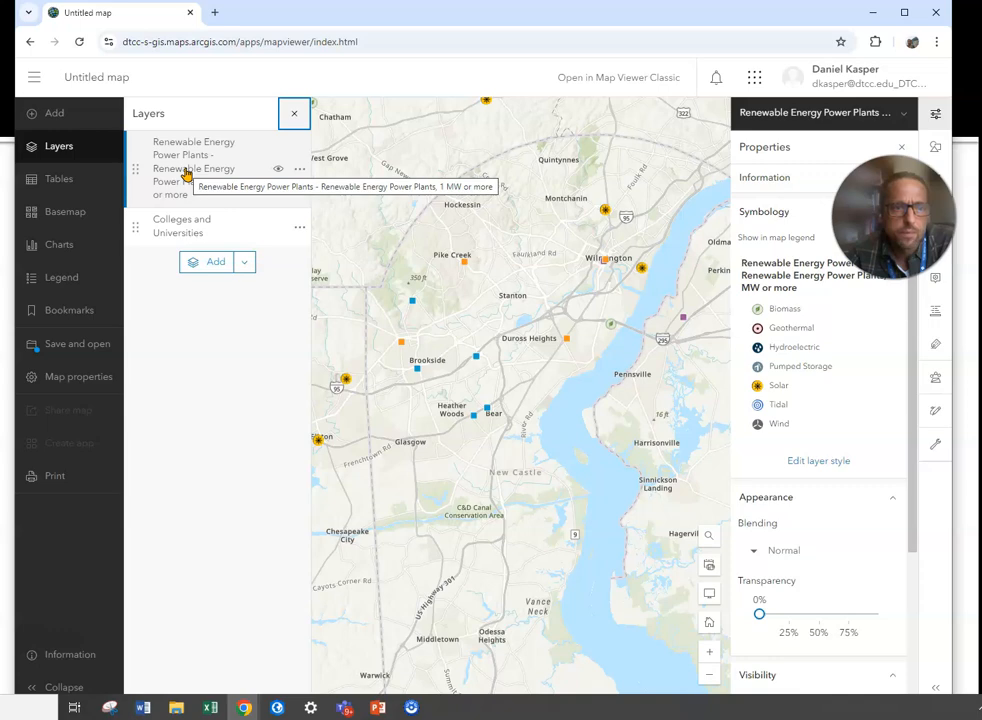
left_click(176, 240)
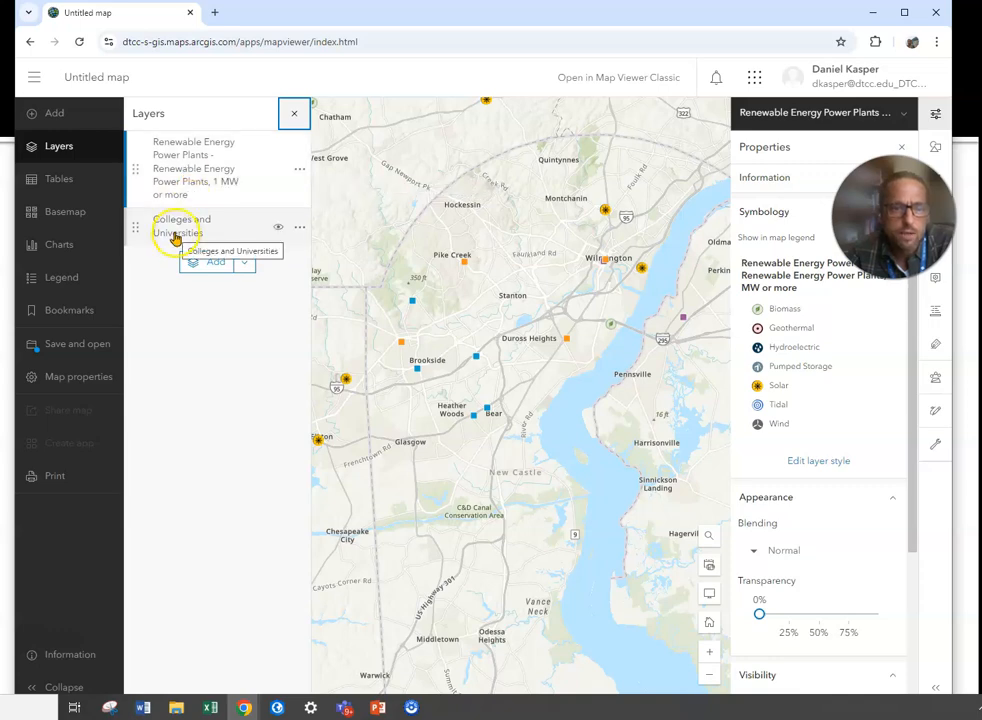
scroll(530, 380, "down", 3)
scroll(530, 380, "down", 3)
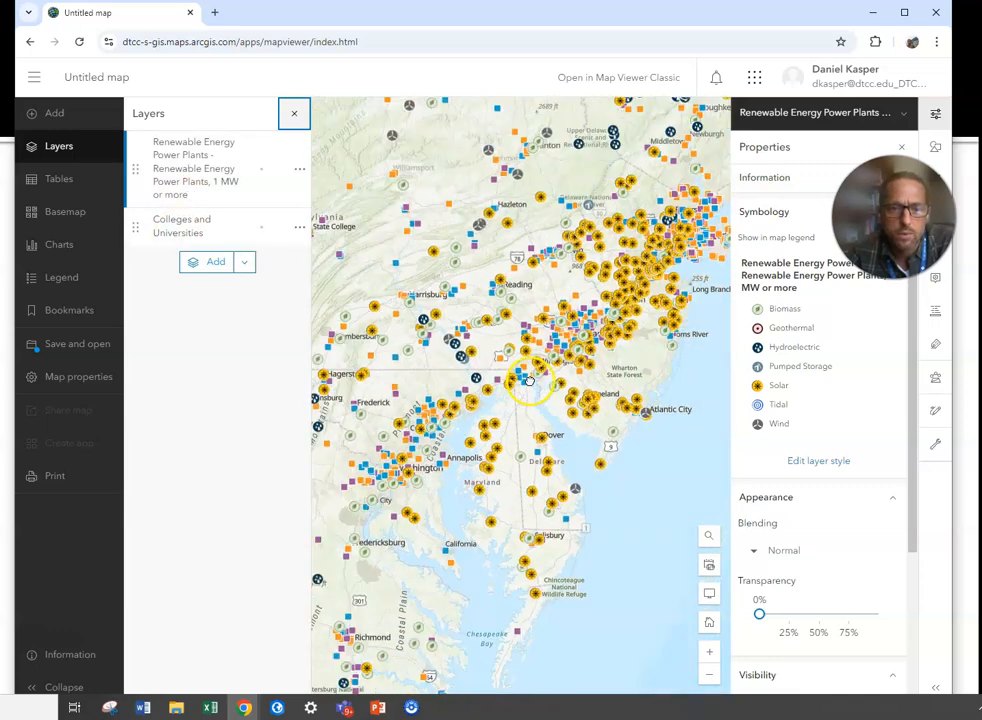
scroll(541, 378, "down", 4)
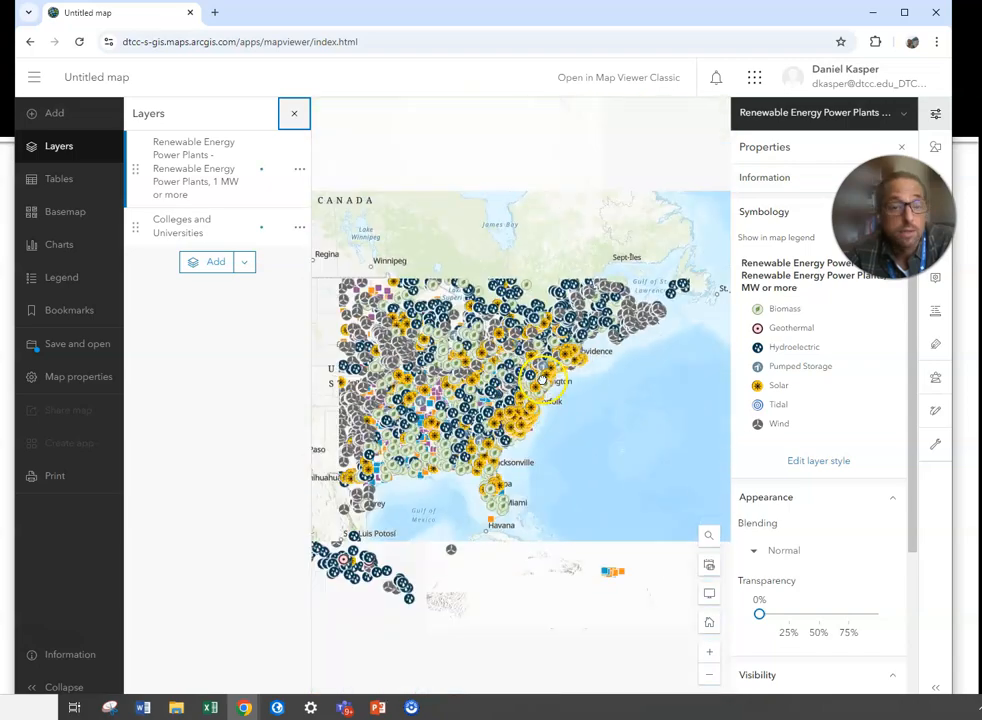
- Examine how the renewable power plant types and colleges are distributed across North America and around the Great Lakes
scroll(577, 420, "down", 1)
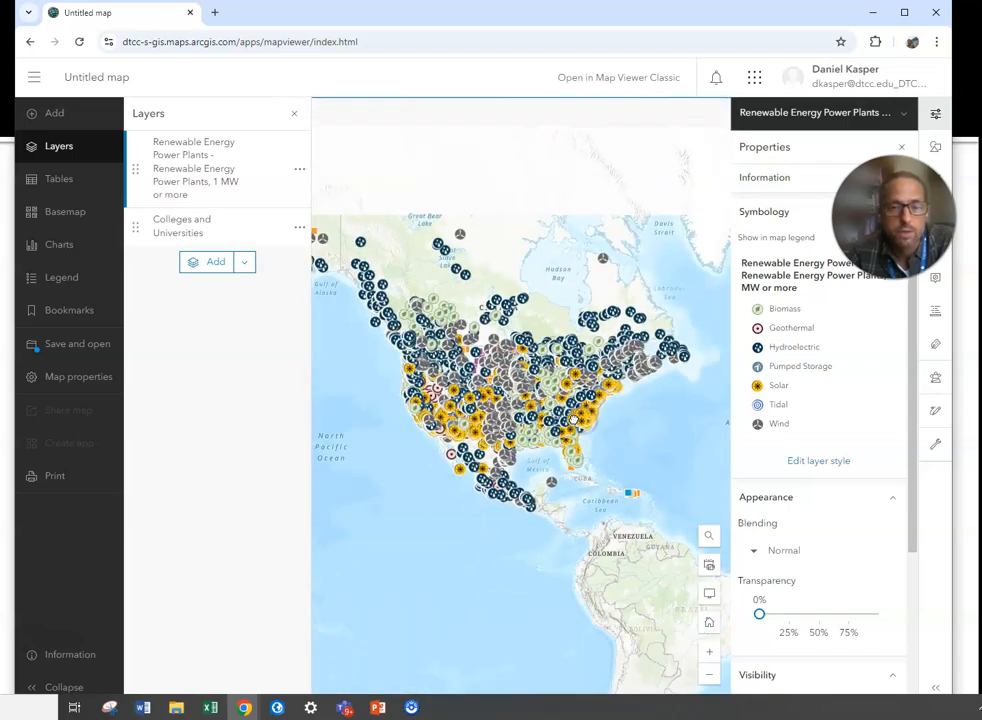
scroll(551, 420, "up", 1)
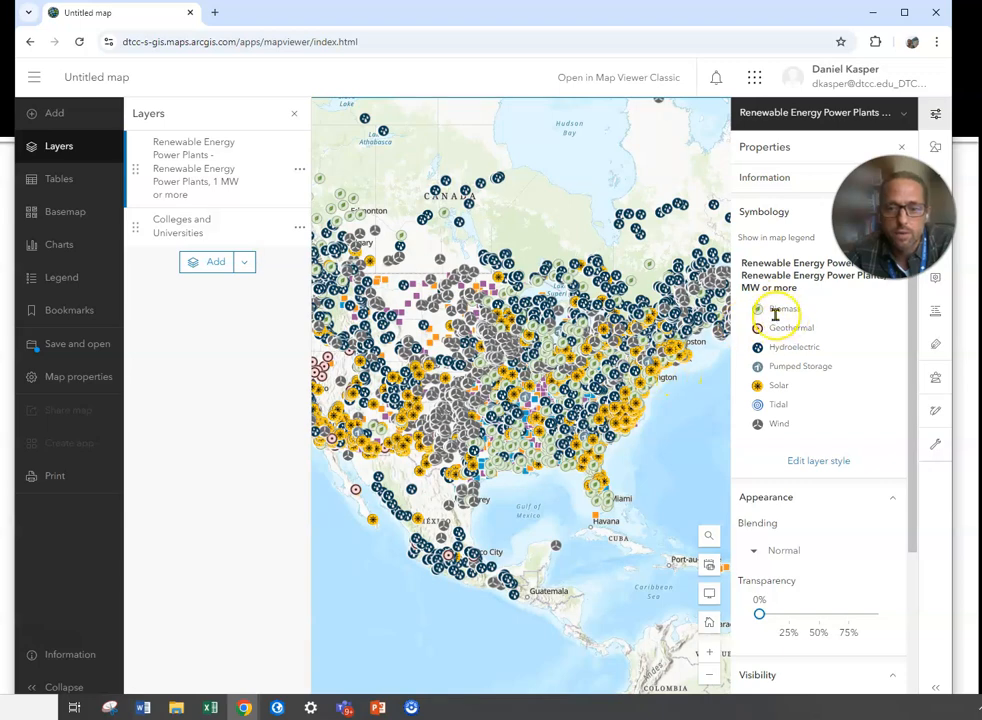
scroll(527, 340, "up", 3)
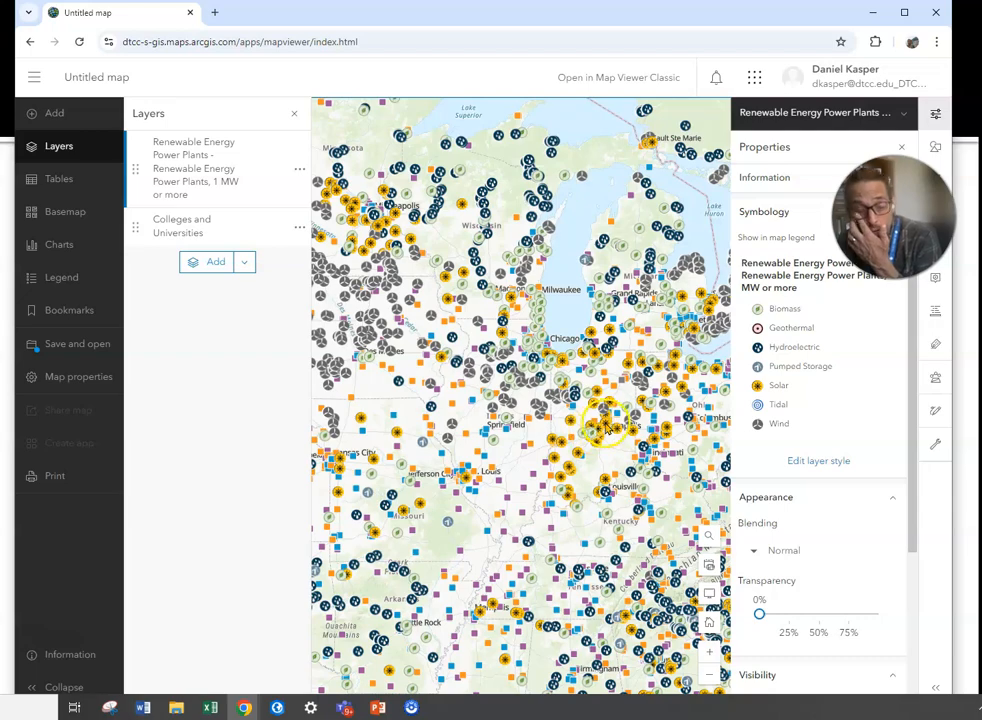
scroll(604, 440, "down", 3)
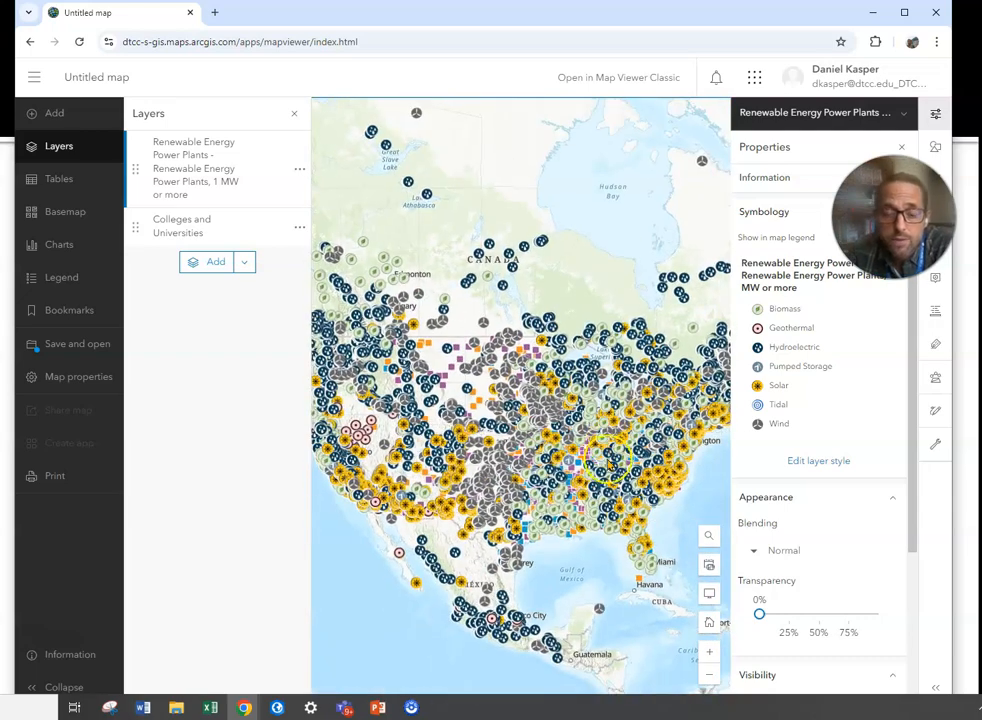
scroll(610, 463, "down", 2)
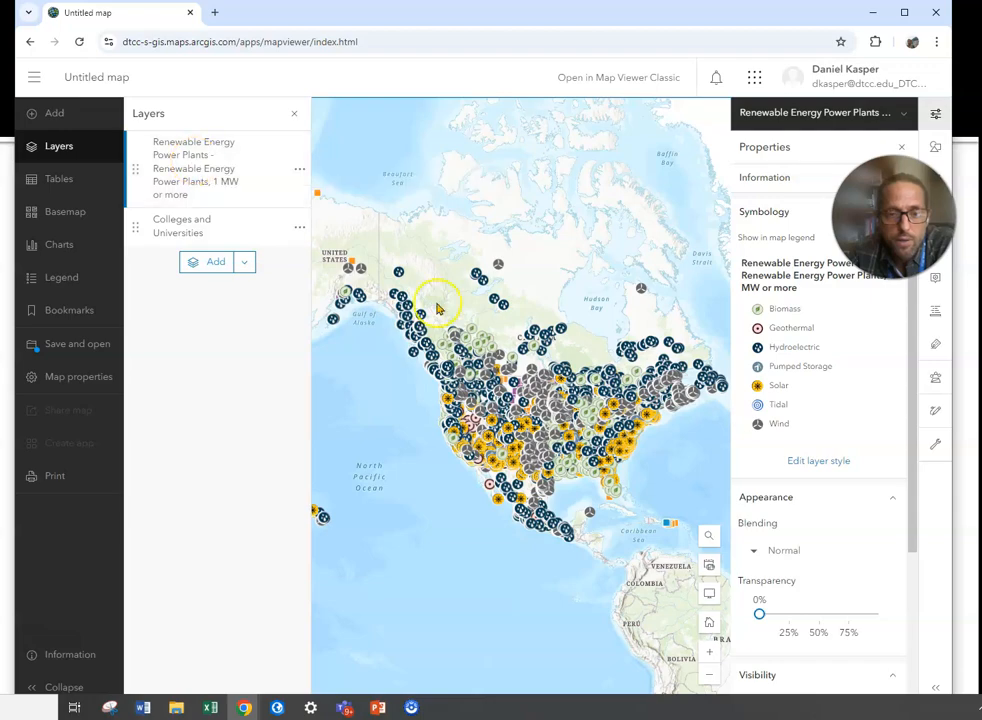
scroll(610, 412, "up", 2)
scroll(613, 418, "up", 2)
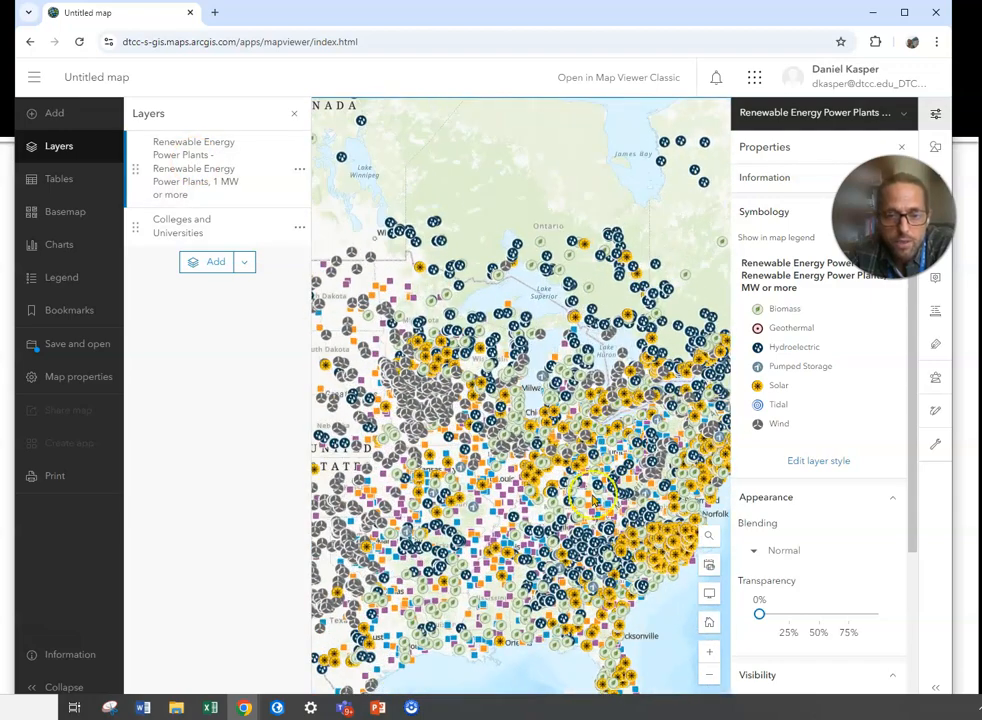
scroll(593, 498, "up", 2)
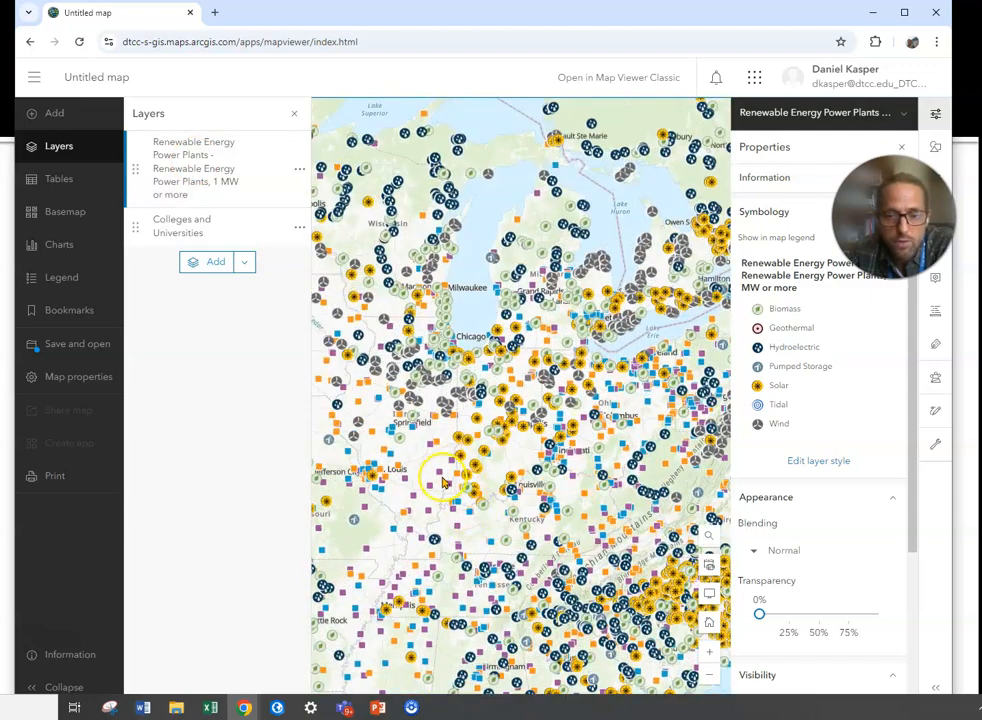
- Demonstrate hiding and showing the Colleges and Universities and Renewable Energy Power Plants layers, and swap their drawing order and back
left_click(162, 229)
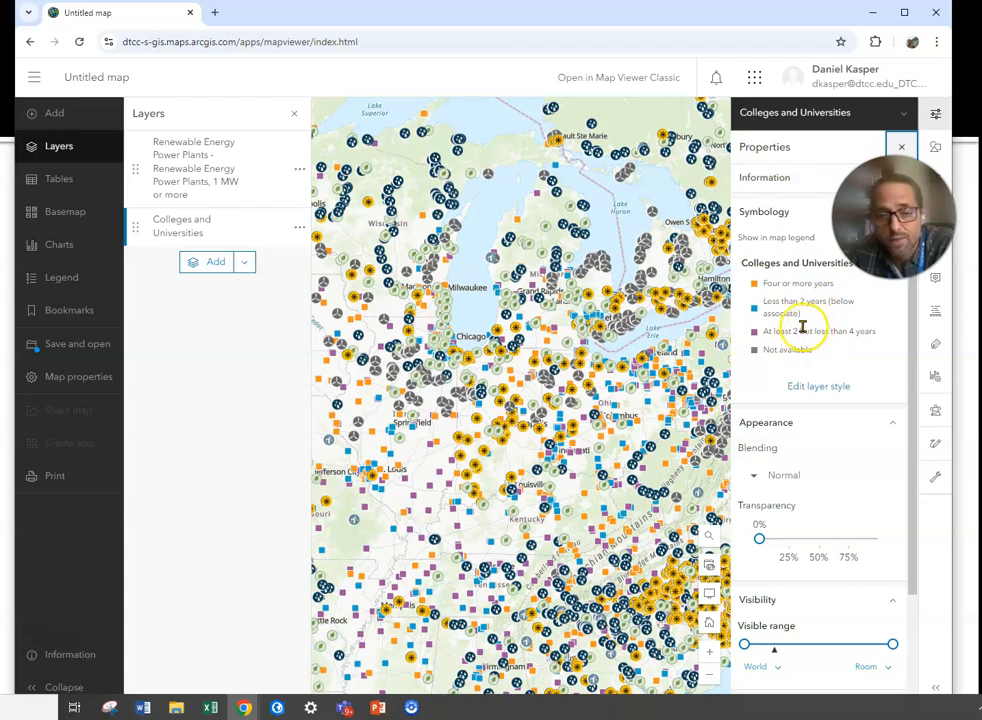
mouse_move(280, 235)
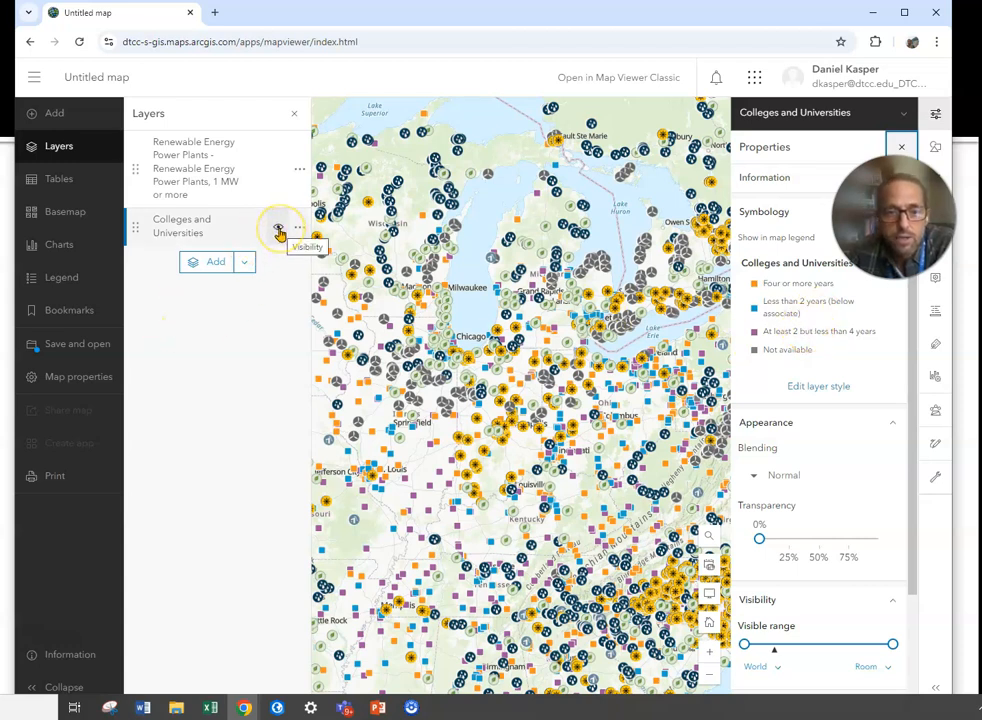
left_click(279, 231)
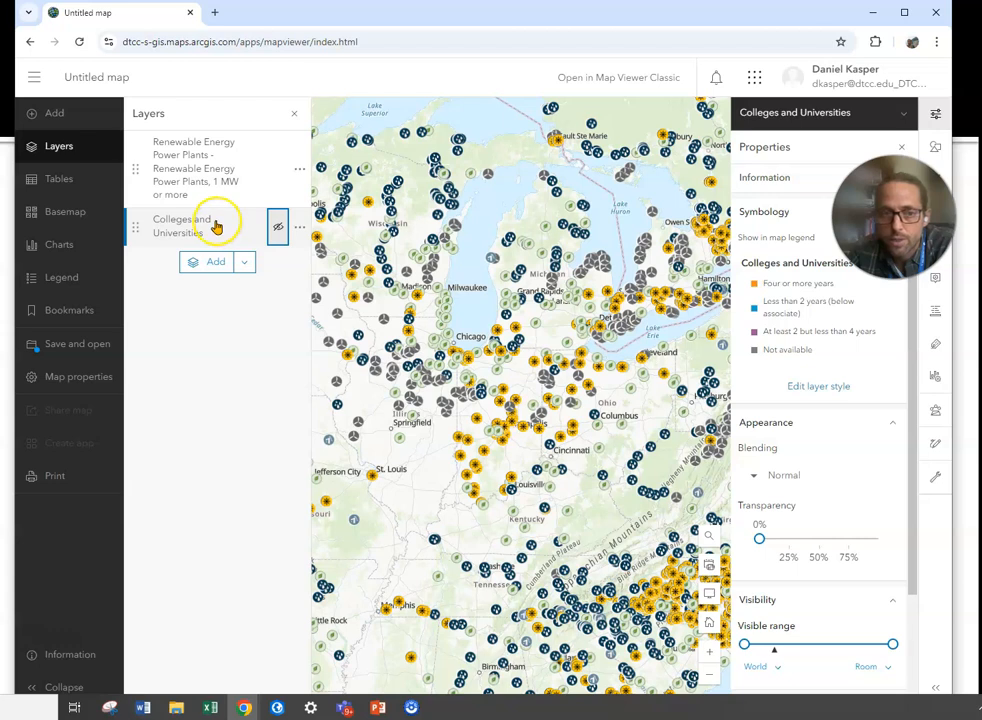
left_click(279, 230)
left_click(280, 170)
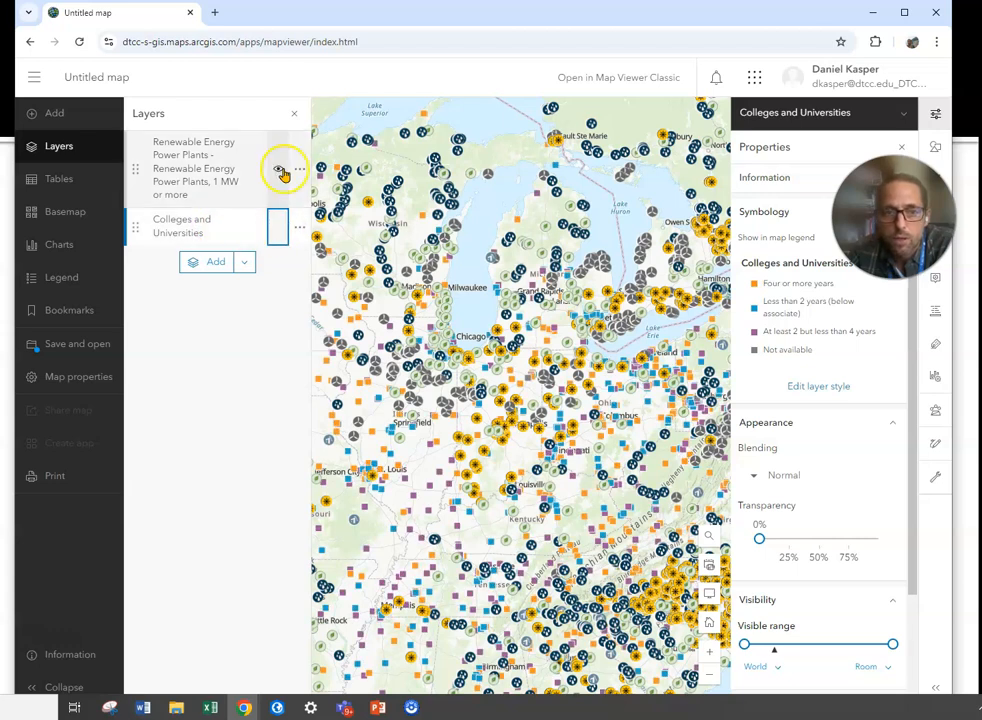
left_click(280, 171)
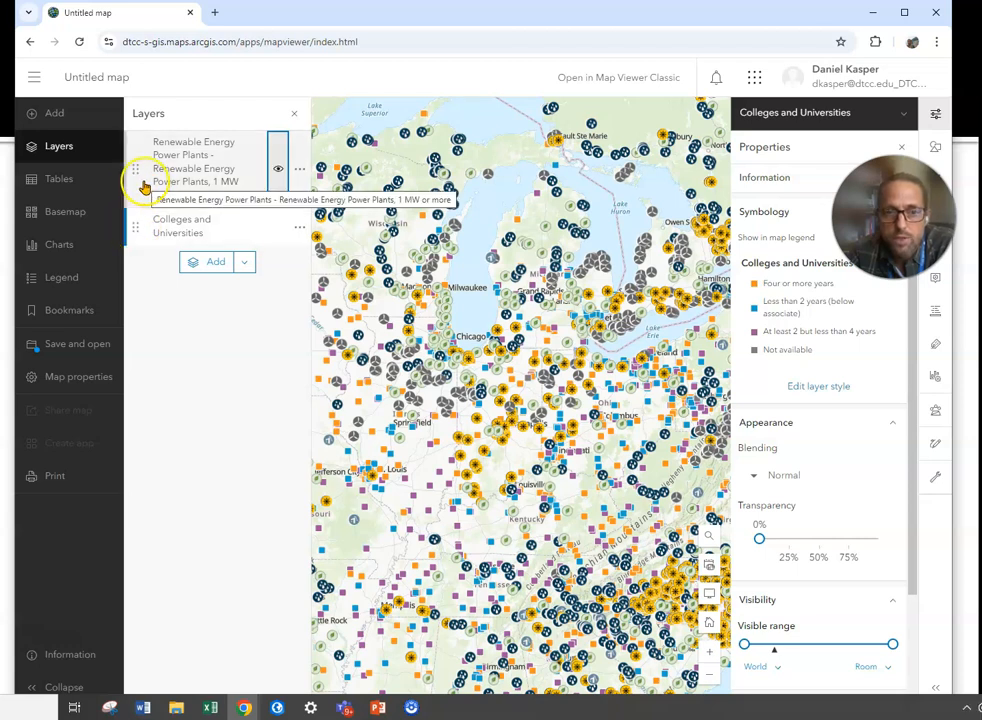
left_click_drag(140, 219, 136, 153)
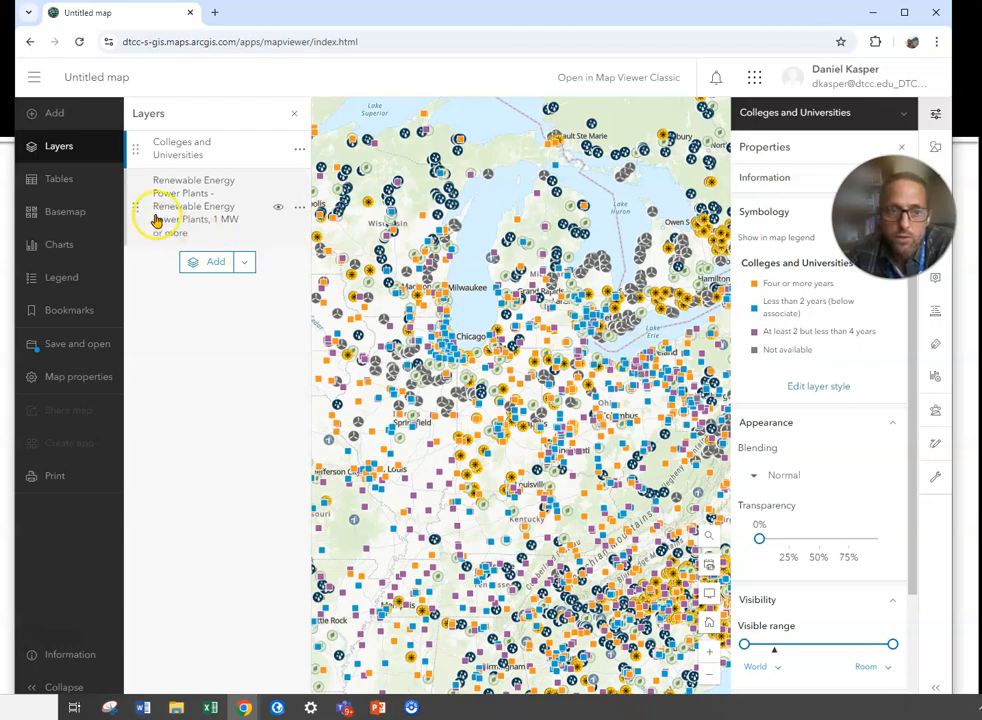
left_click_drag(136, 208, 137, 158)
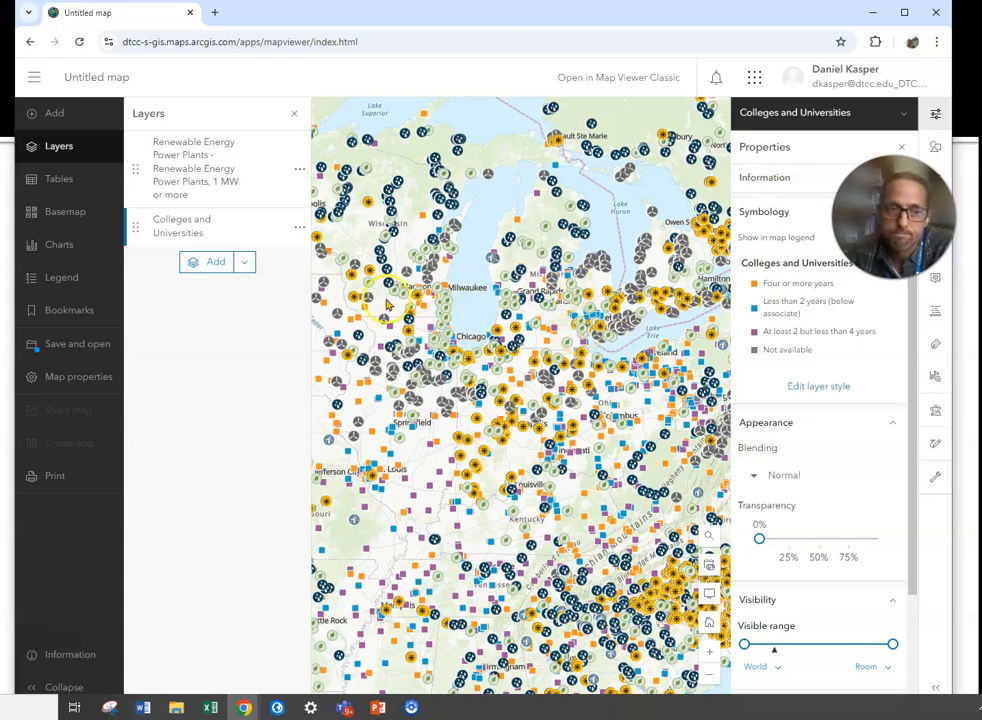
- Hide the Colleges and Universities layer and look through the fields of the Renewable Energy Power Plants attribute table with a narrowed Country column
left_click(273, 230)
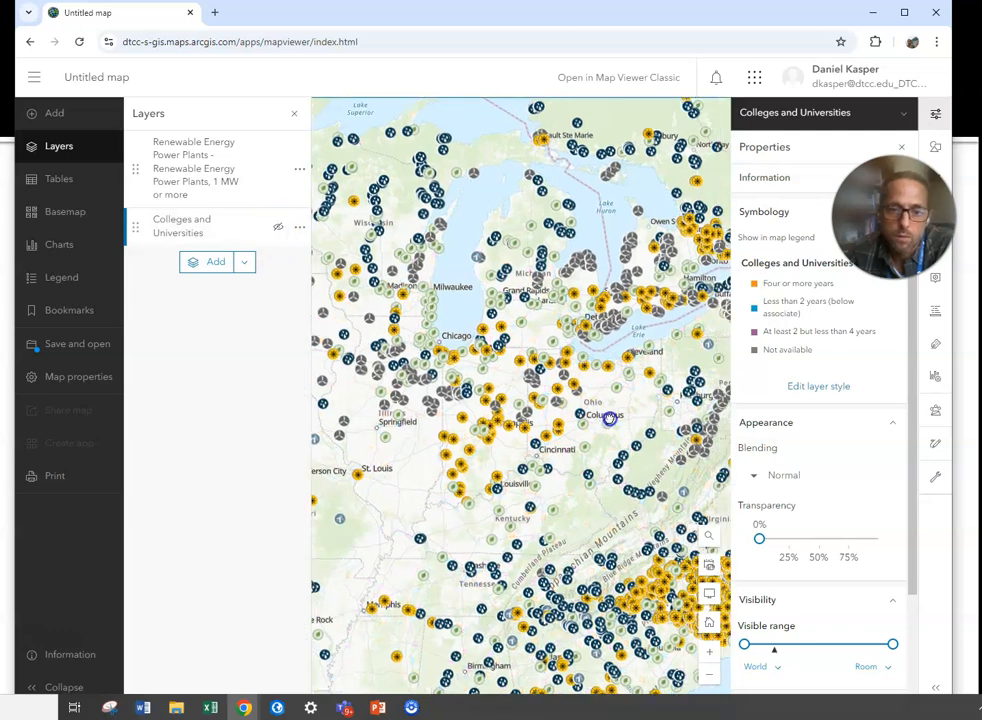
left_click(300, 169)
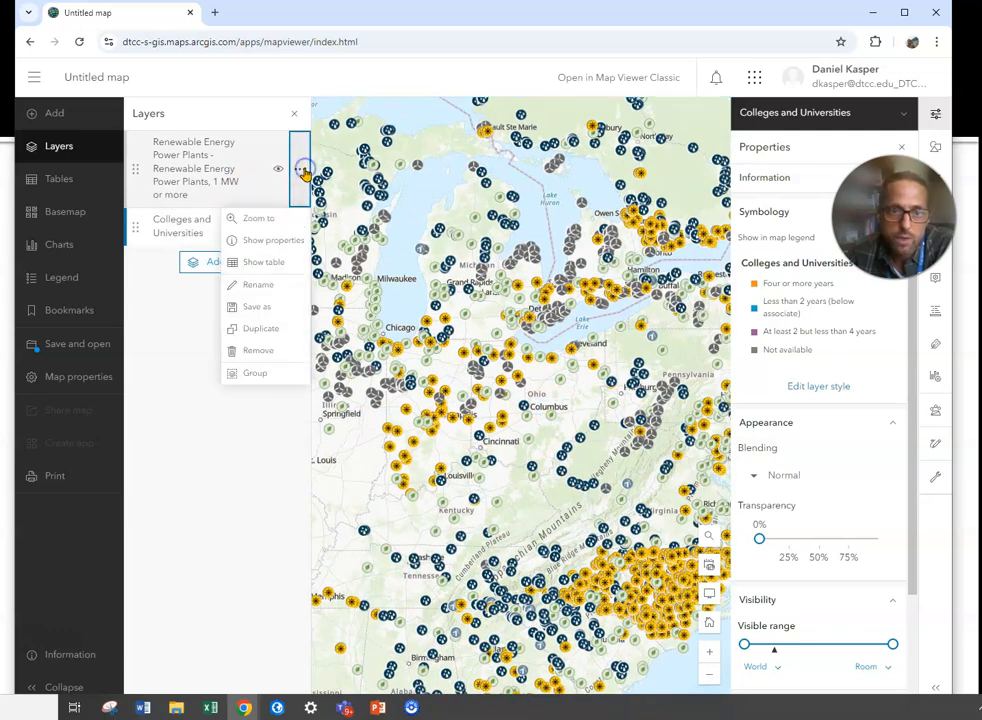
left_click(287, 265)
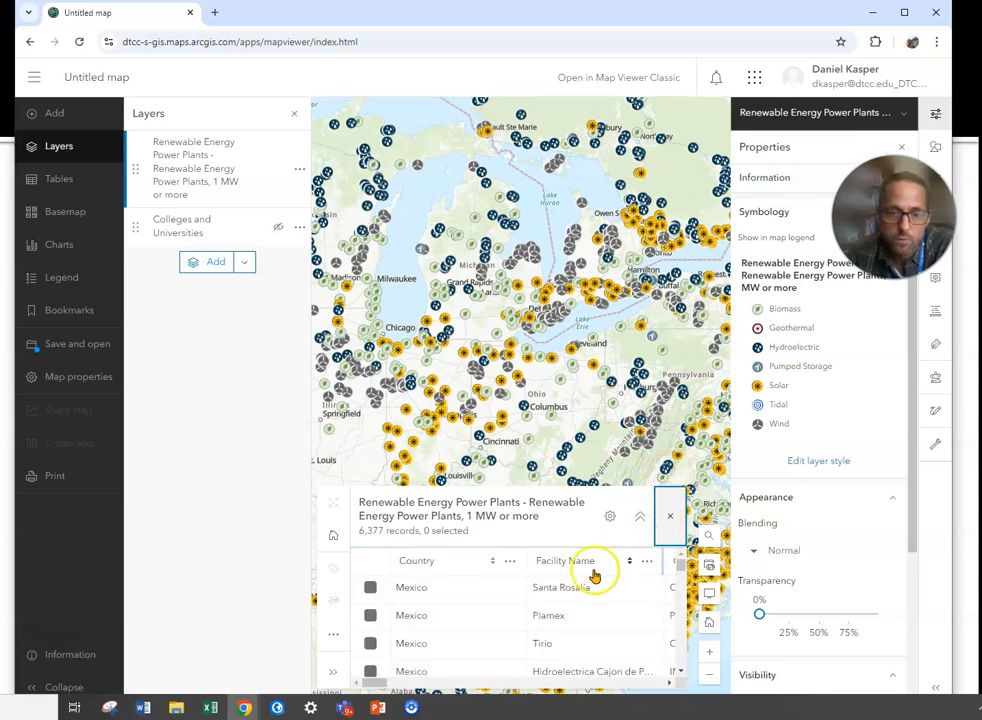
left_click(636, 519)
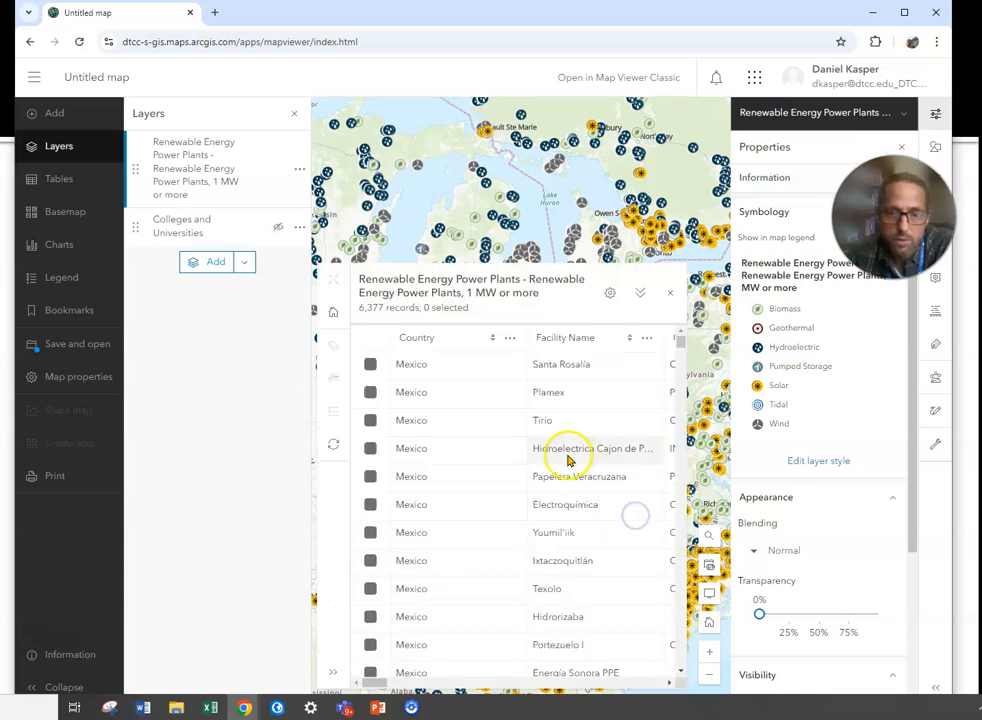
left_click_drag(519, 343, 450, 343)
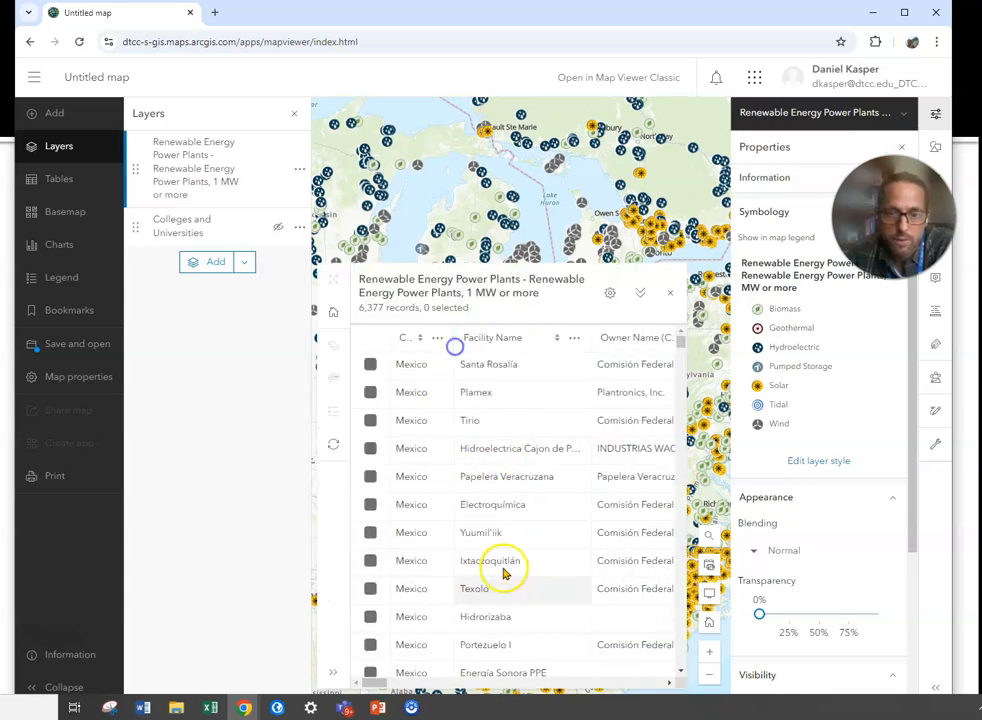
left_click_drag(380, 684, 630, 682)
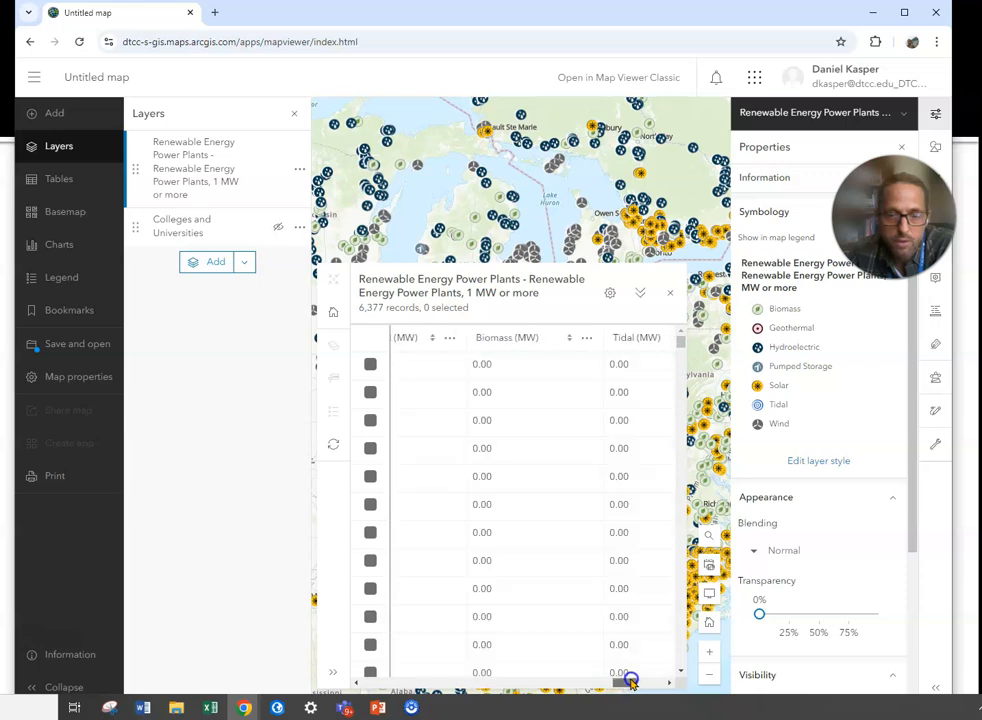
left_click(666, 290)
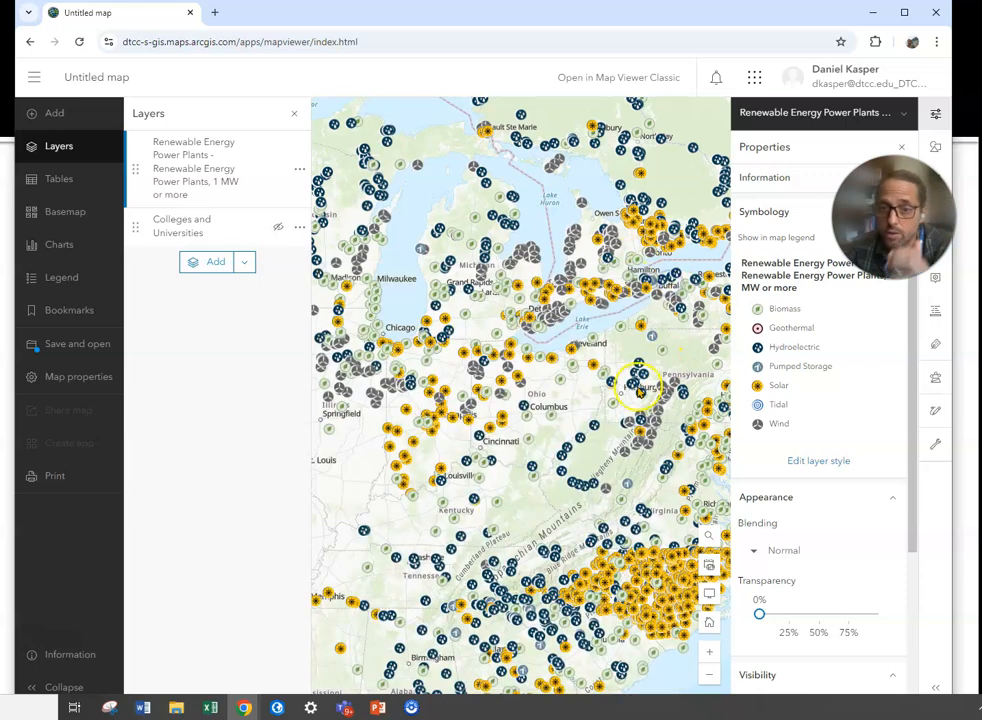
- View the attributes of the Michigan Wind 1 plant on the map and close its pop-up
left_click(410, 237)
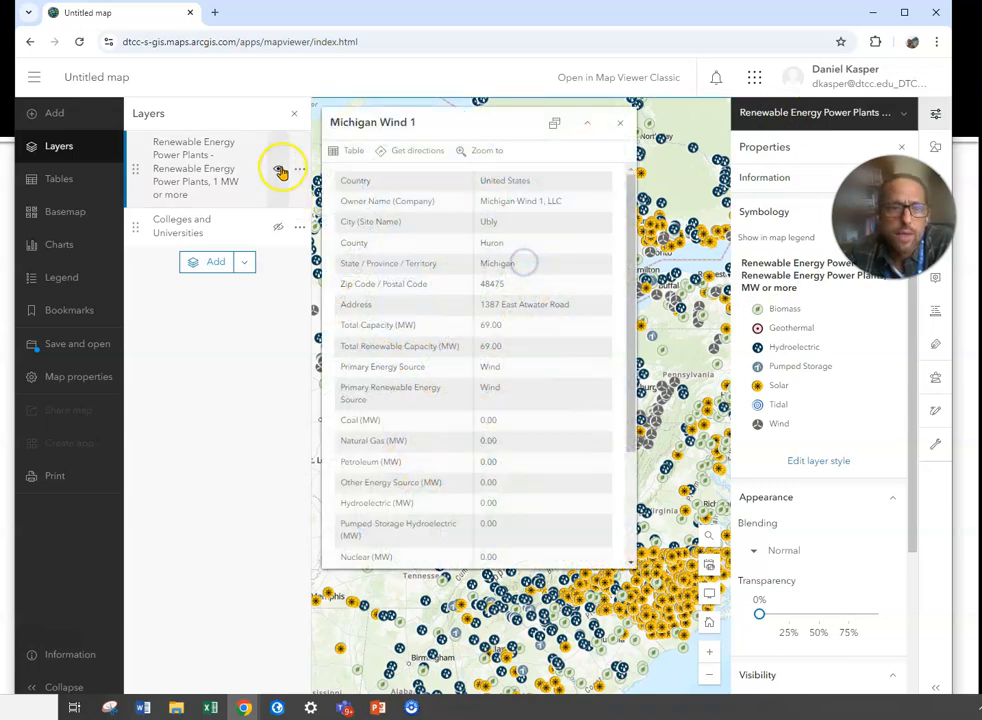
left_click(190, 168)
left_click(617, 125)
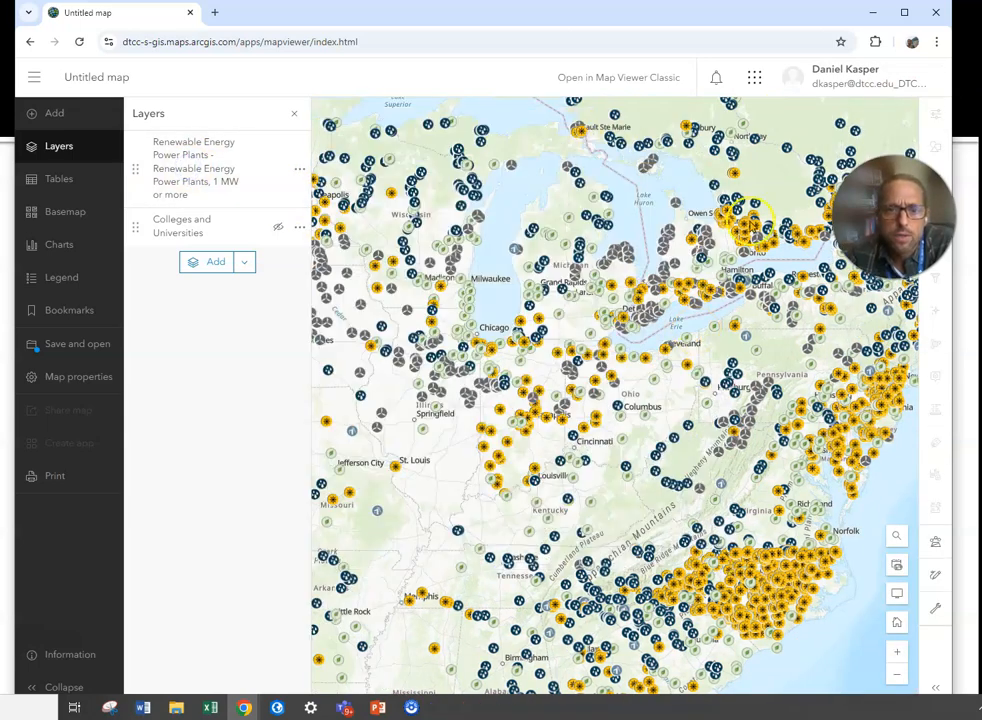
- Find the Dover Sun Park solar plant in Delaware, read through its attributes, and close its pop-up
scroll(711, 364, "up", 1)
left_click_drag(800, 423, 559, 438)
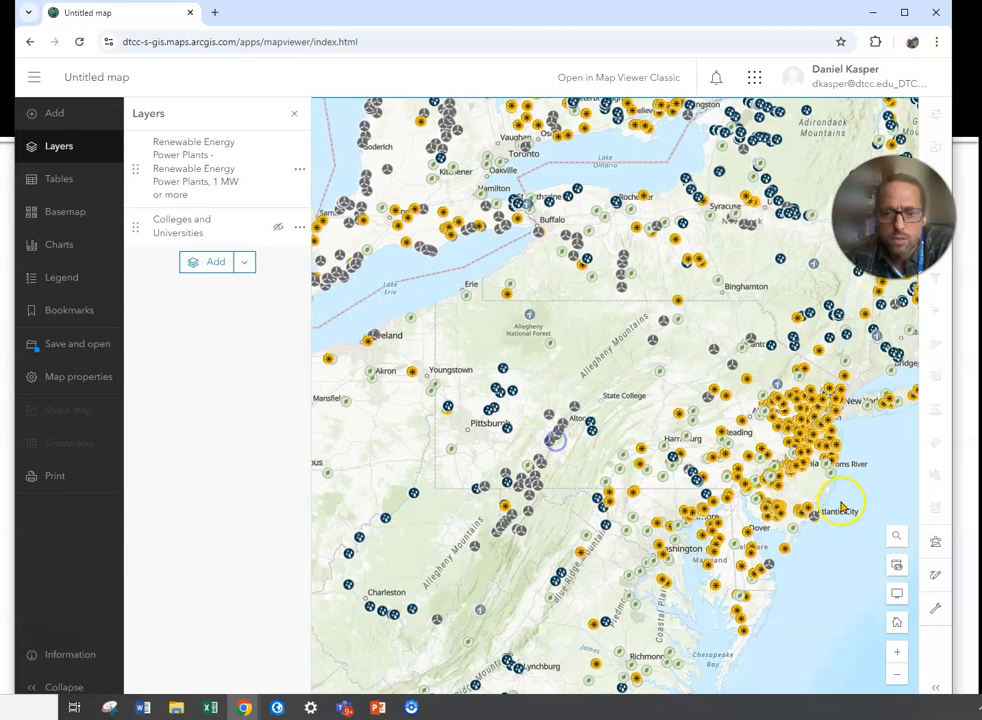
scroll(776, 504, "up", 1)
scroll(774, 505, "up", 1)
left_click_drag(725, 518, 732, 325)
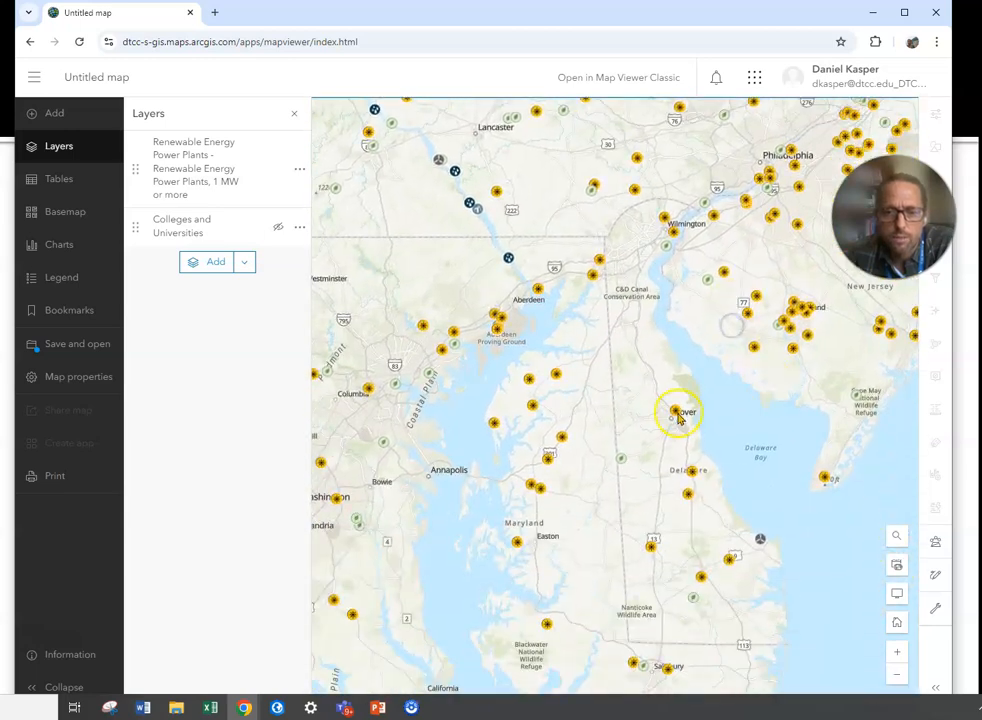
left_click(677, 413)
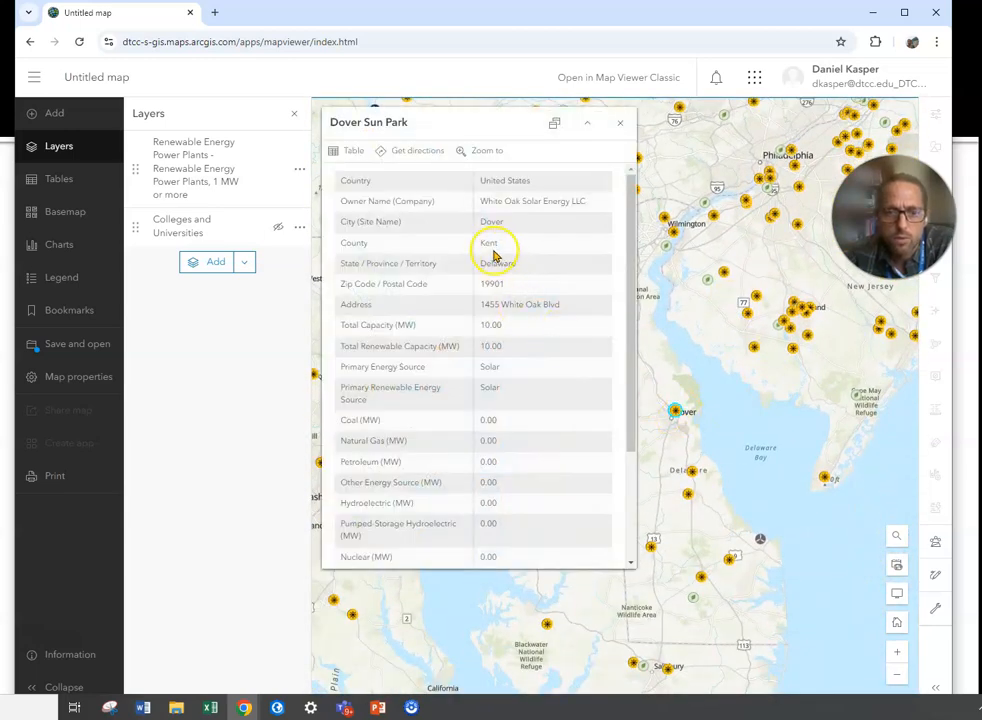
scroll(449, 298, "down", 3)
scroll(530, 330, "up", 3)
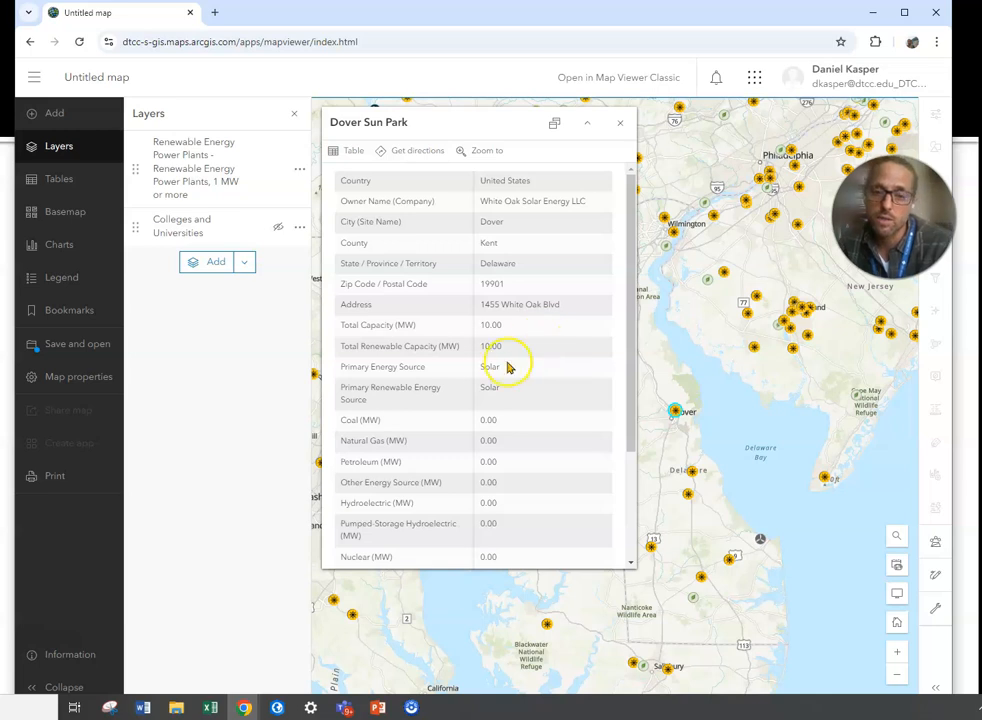
scroll(507, 367, "down", 3)
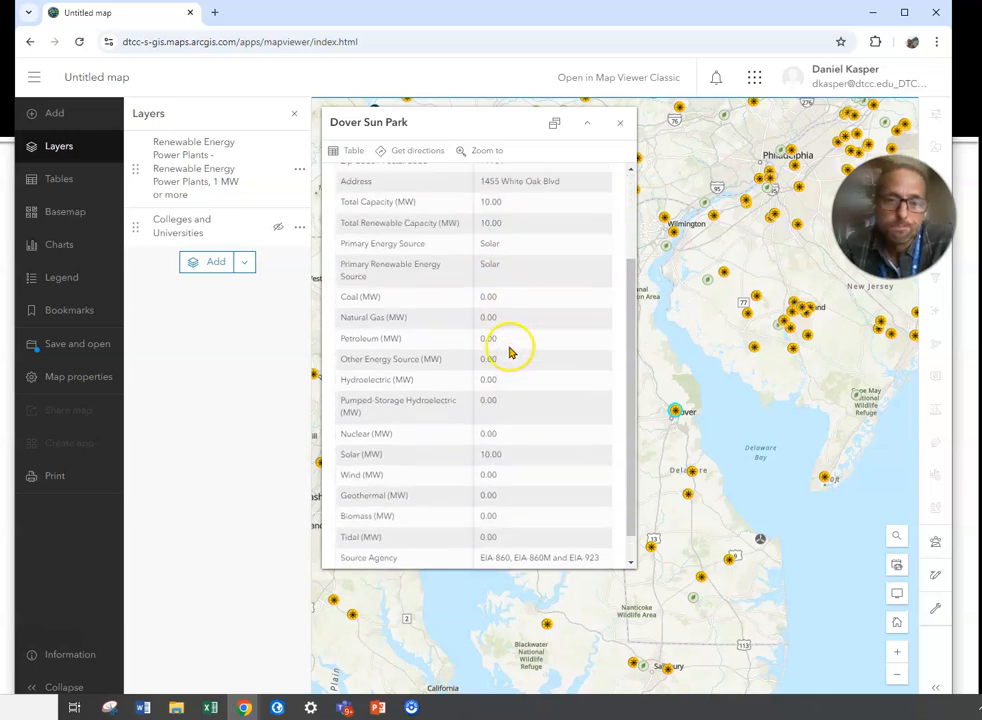
scroll(510, 345, "up", 3)
left_click(620, 123)
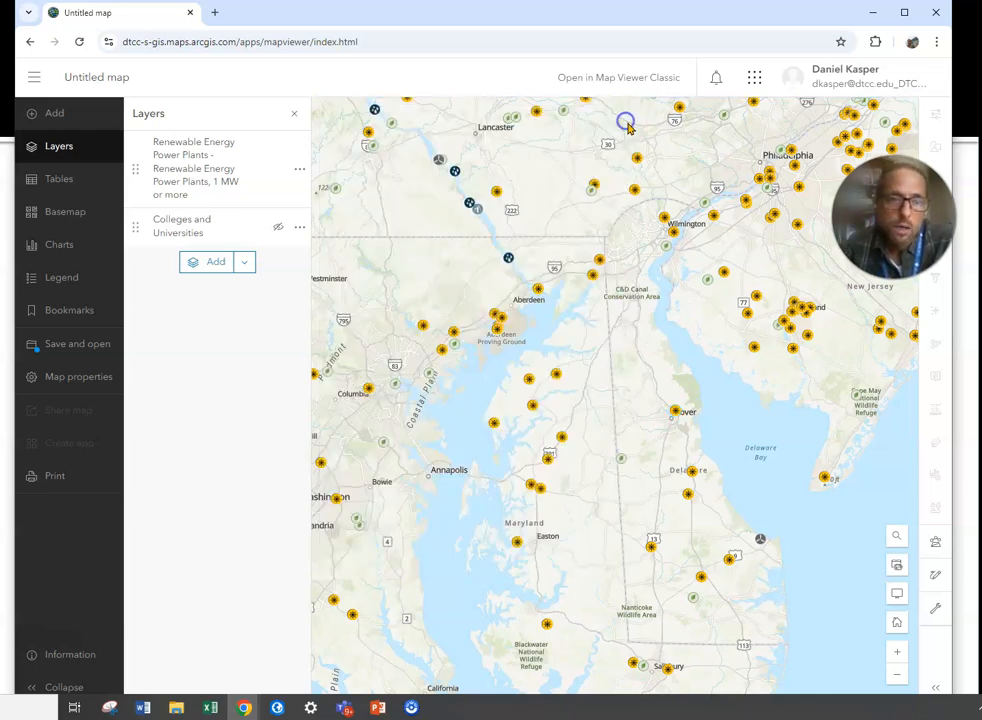
- Open the attribute table of the Renewable Energy Power Plants layer again and expand it to show more records
left_click(300, 171)
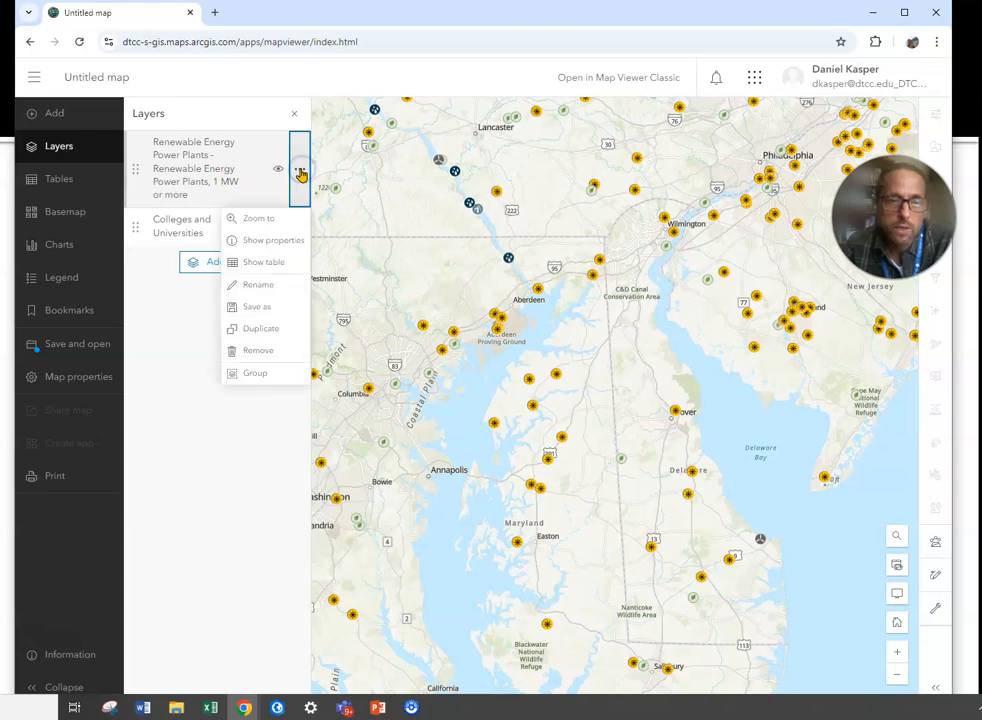
left_click(264, 261)
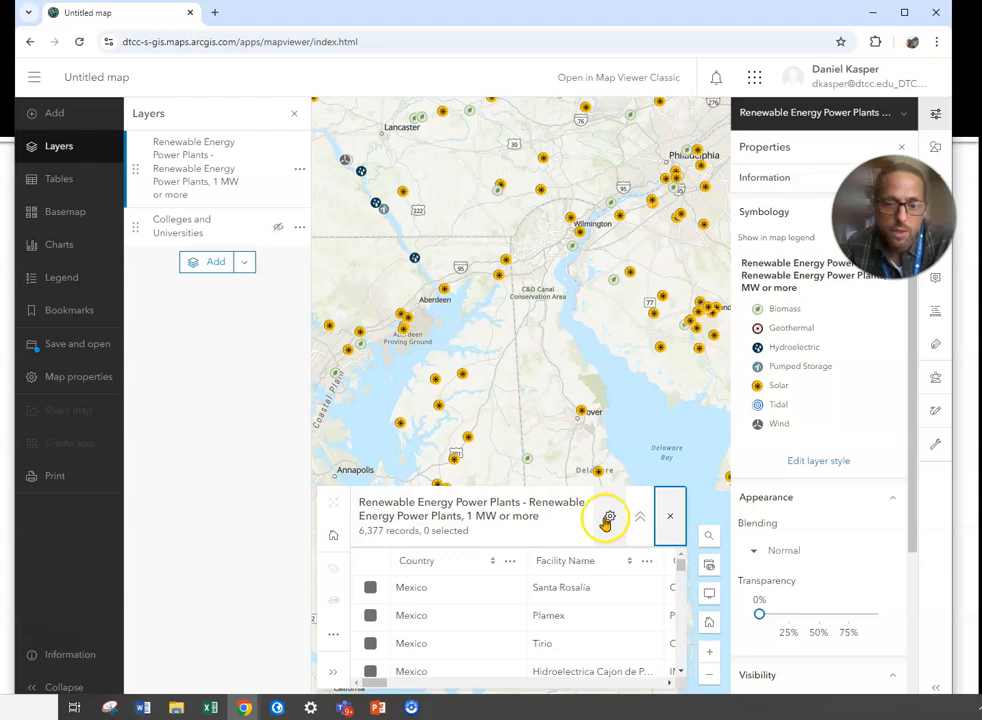
left_click(640, 515)
- Review the field visibility list of the power plants table, and close both the list and the table
left_click(617, 299)
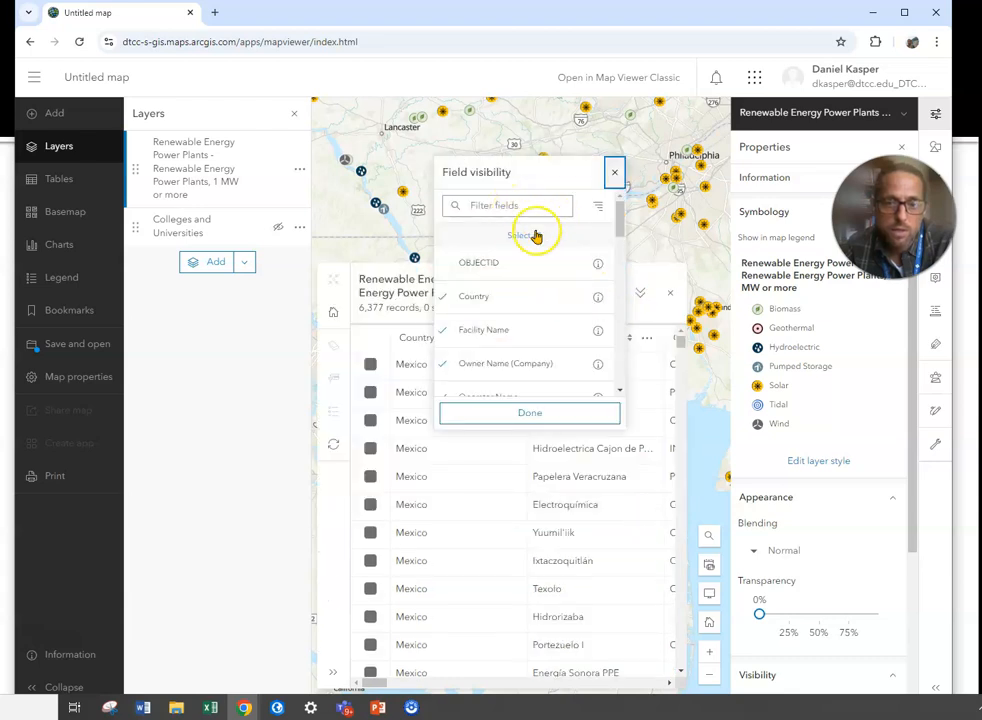
scroll(504, 290, "down", 4)
scroll(563, 305, "down", 2)
scroll(570, 315, "up", 5)
scroll(574, 322, "down", 1)
scroll(574, 323, "up", 2)
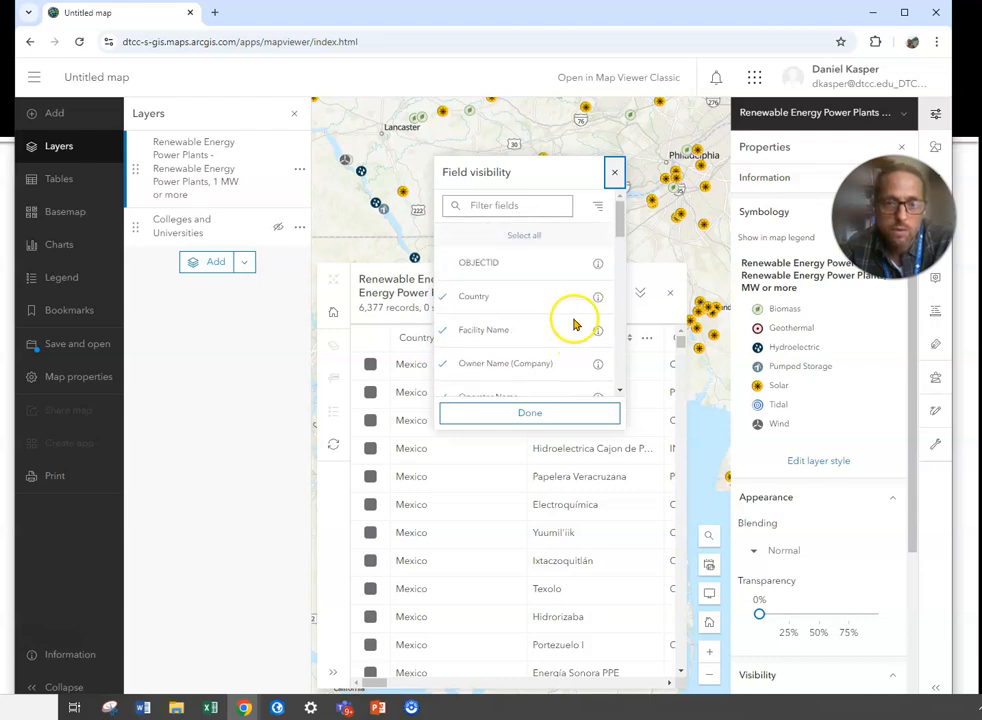
left_click(612, 175)
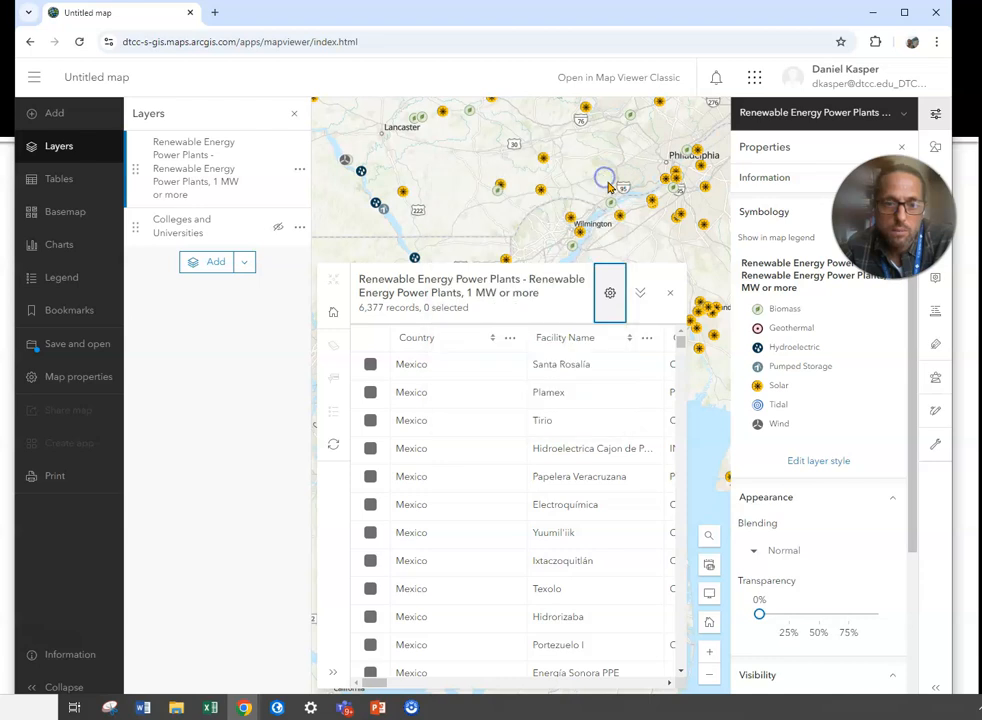
left_click(670, 295)
left_click_drag(642, 398, 624, 399)
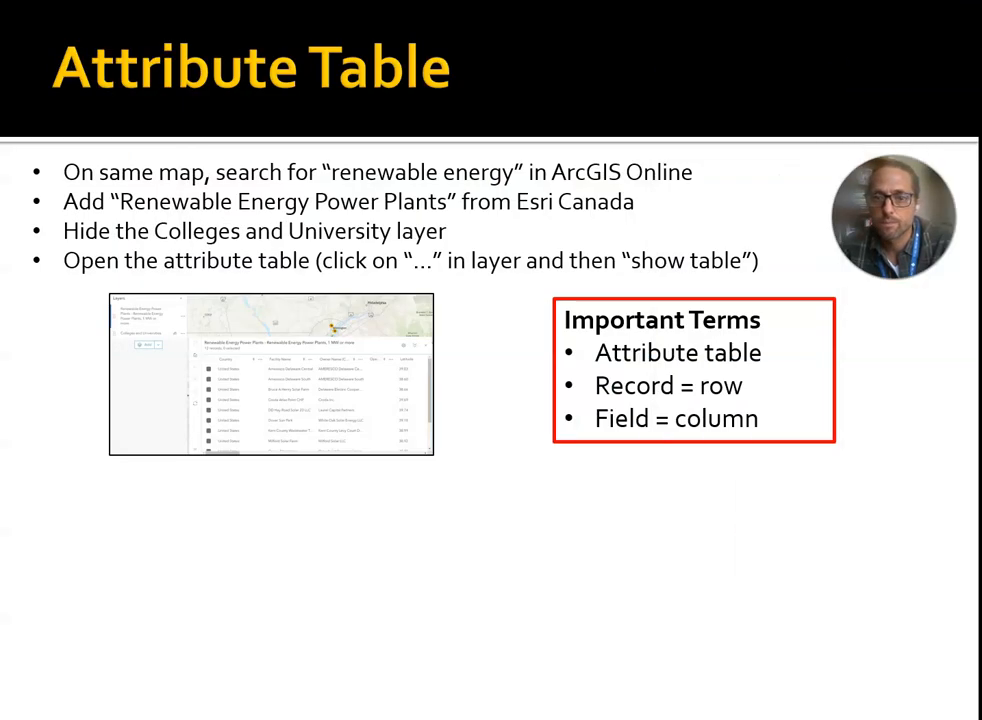
- Reveal the solar plant filter instructions on the slide and switch back to the web map in the browser
left_click(771, 458)
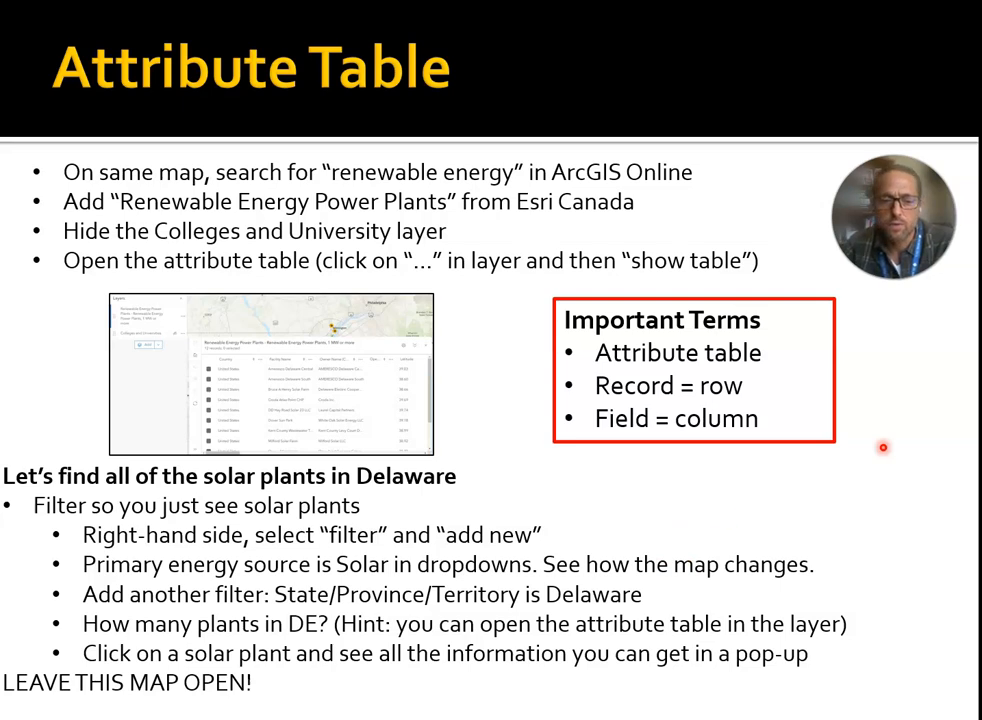
left_click_drag(981, 2, 543, 17)
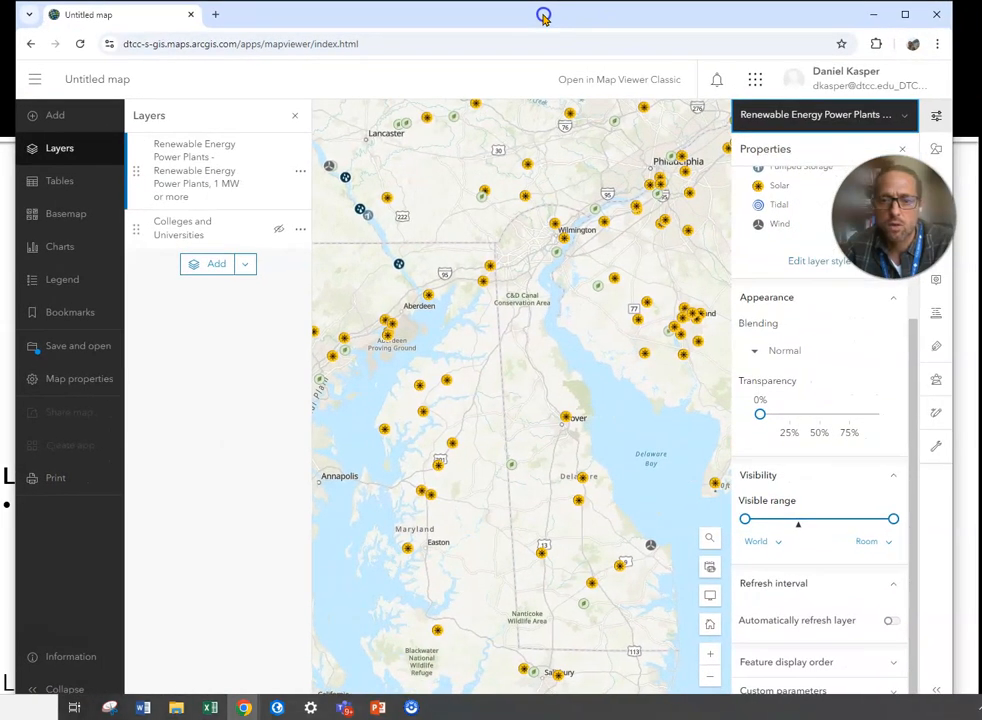
left_click_drag(893, 215, 800, 80)
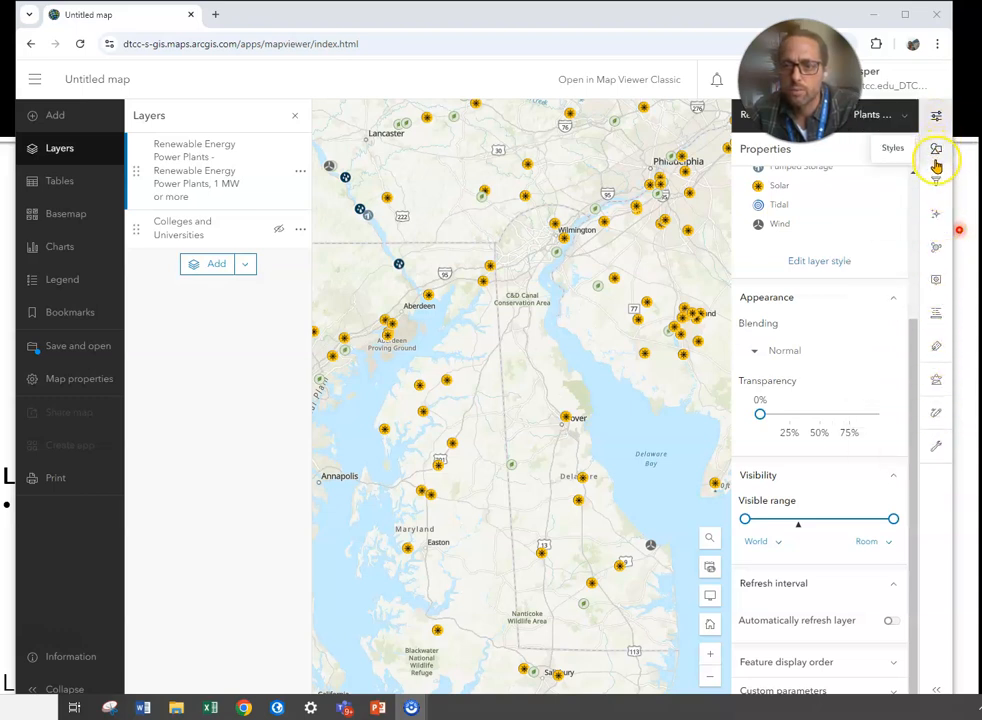
- Switch the layer being configured to Colleges and Universities and back to Renewable Energy Power Plants
left_click(906, 116)
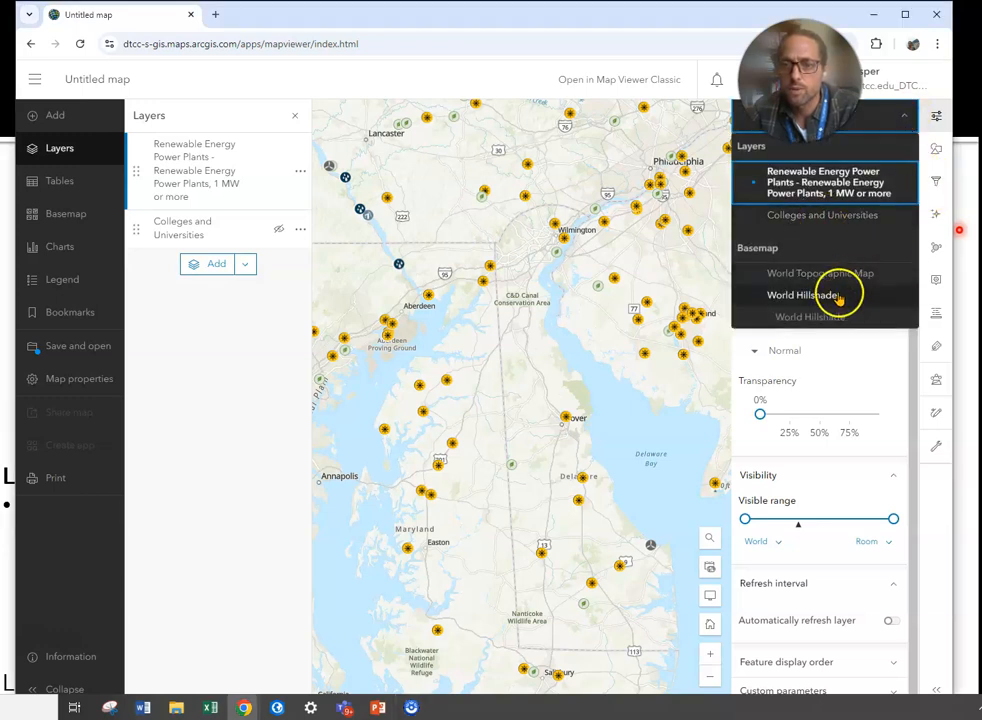
left_click(843, 219)
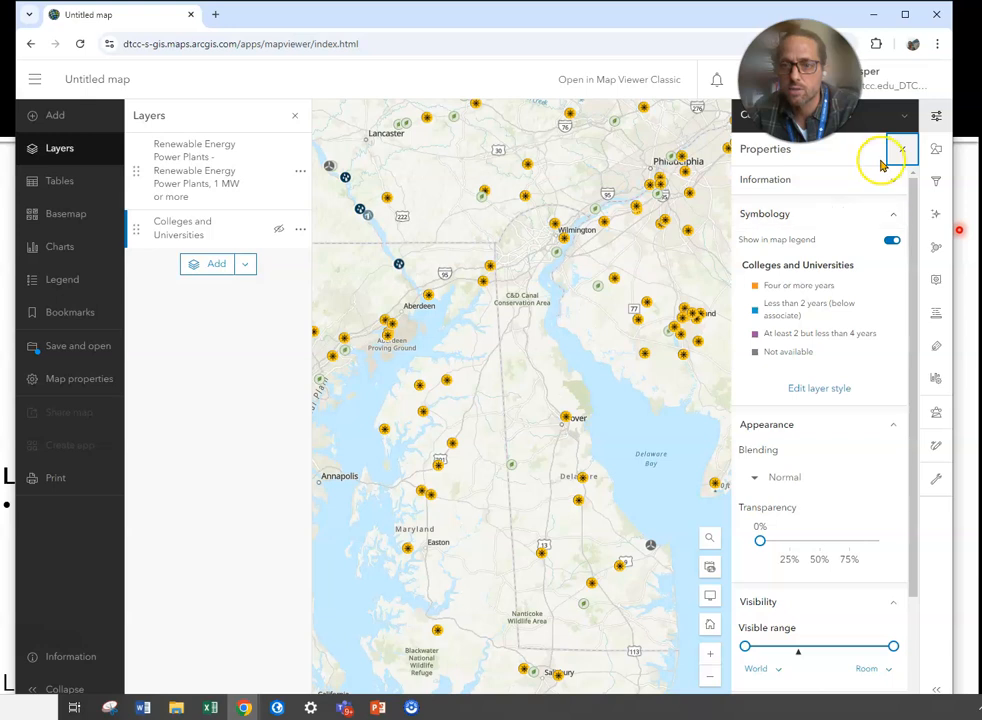
left_click(903, 118)
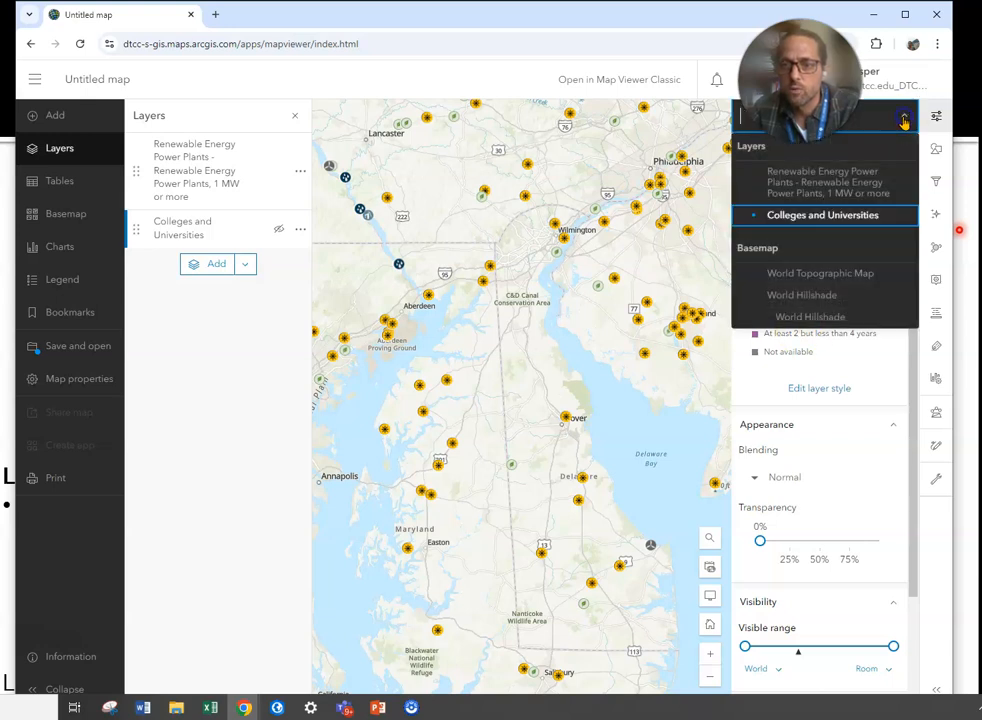
left_click(841, 185)
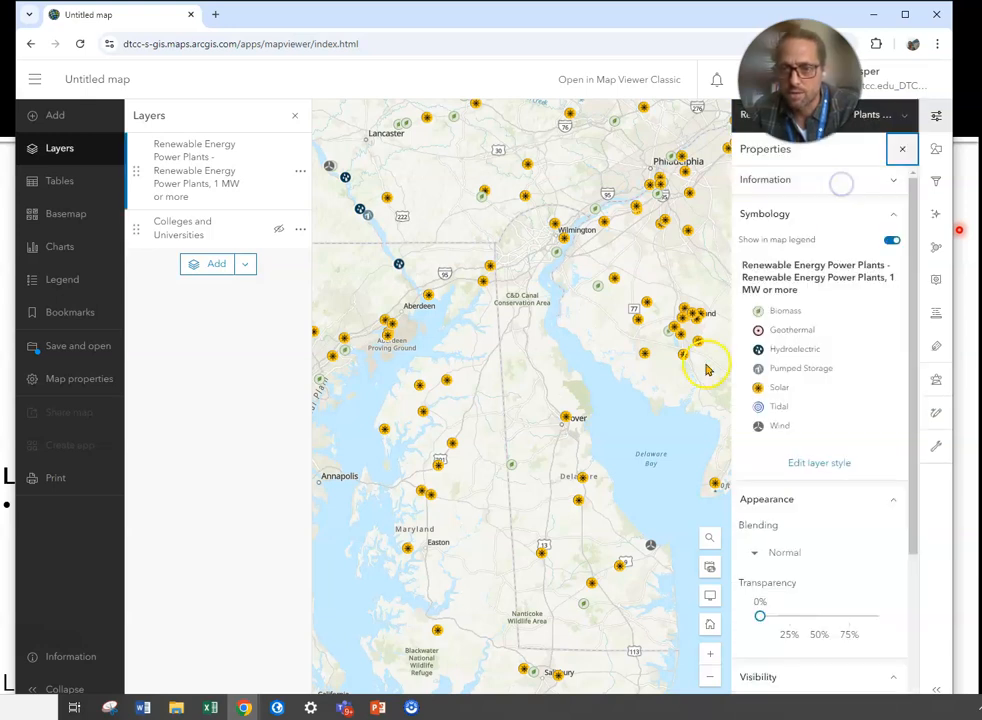
- Add a filter condition to the power plants layer where Primary Renewable Energy Source is Solar
left_click(937, 183)
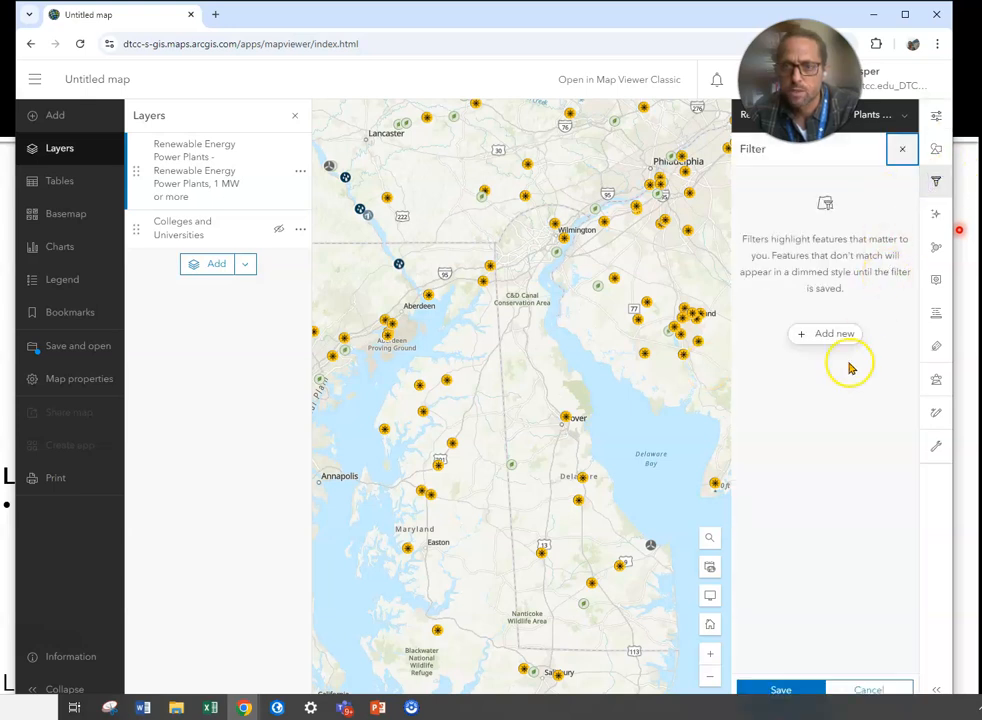
left_click(836, 335)
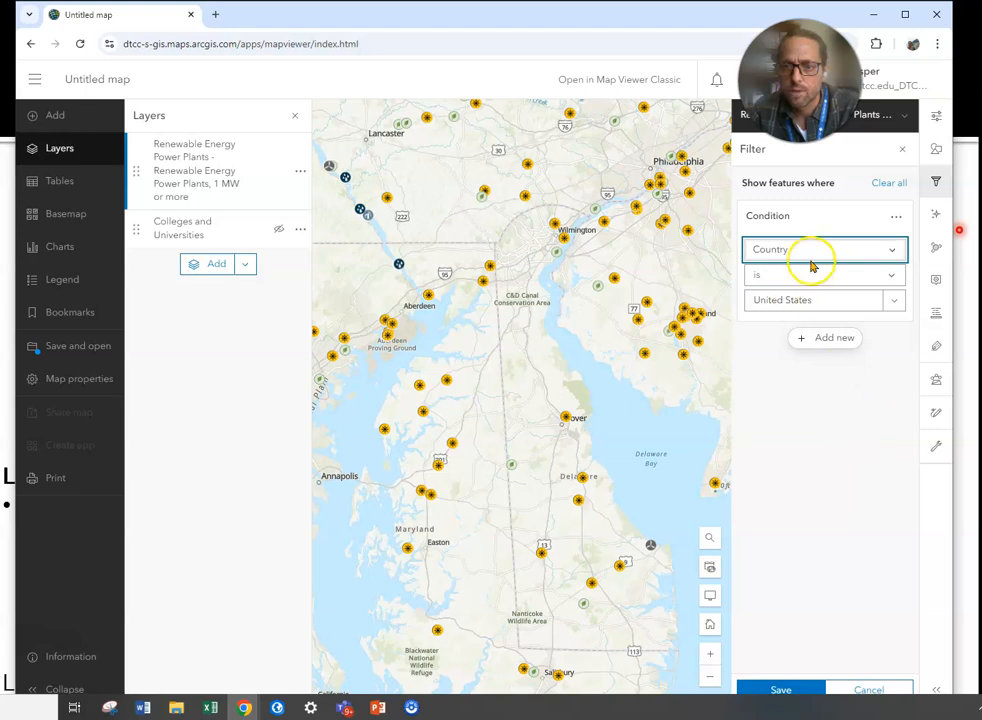
left_click(886, 250)
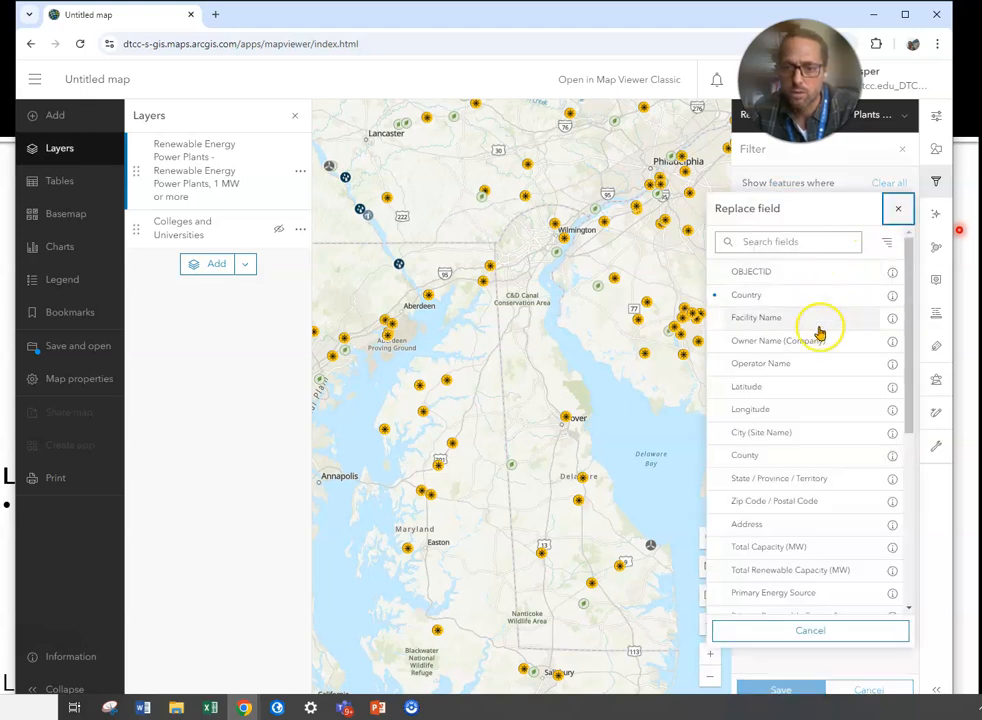
scroll(826, 400, "down", 3)
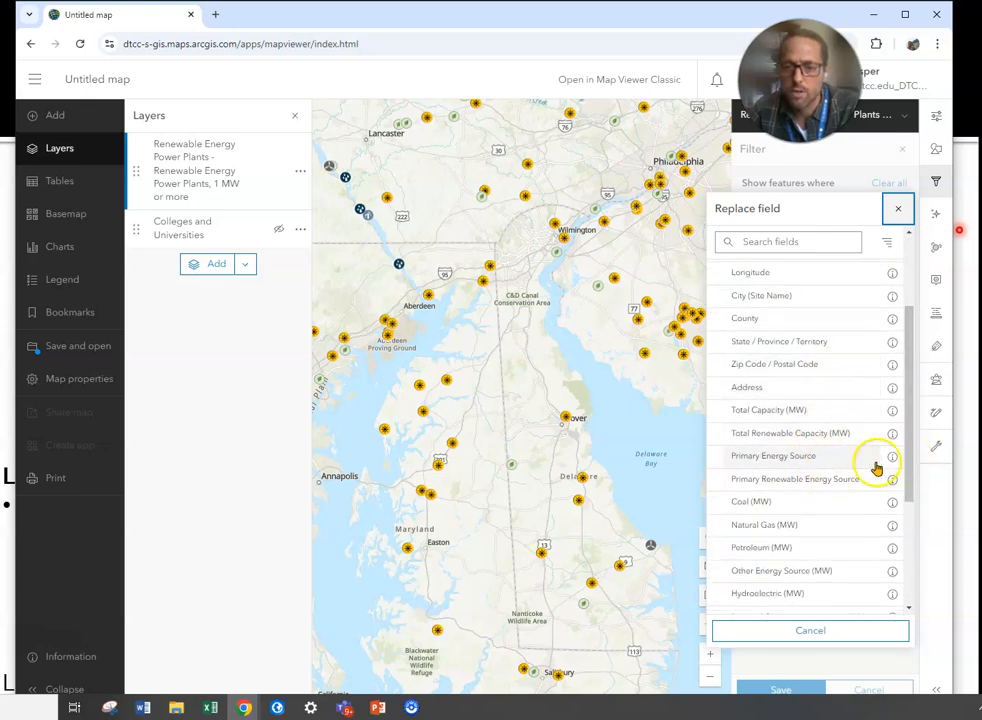
left_click(795, 479)
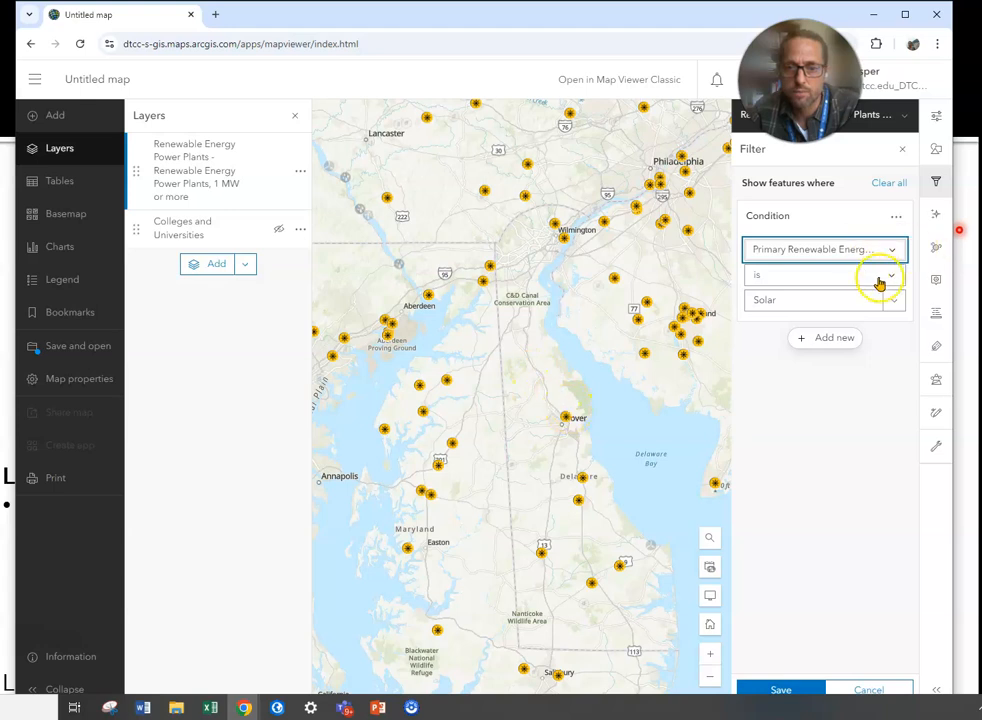
- Delete the Solar condition from the power plants filter
left_click(900, 215)
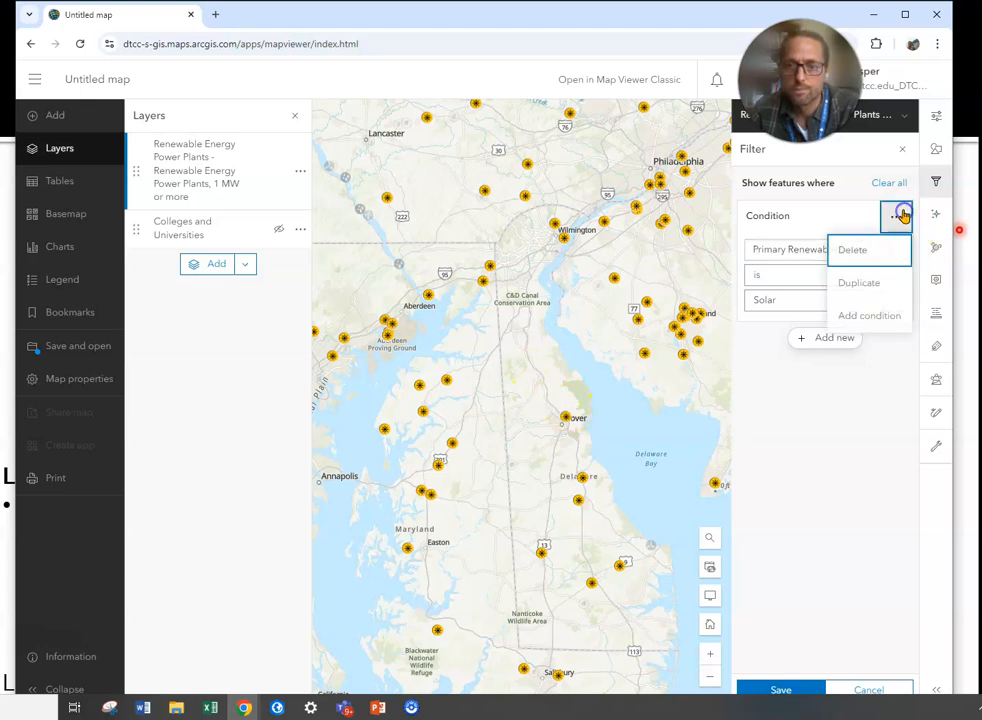
left_click(612, 243)
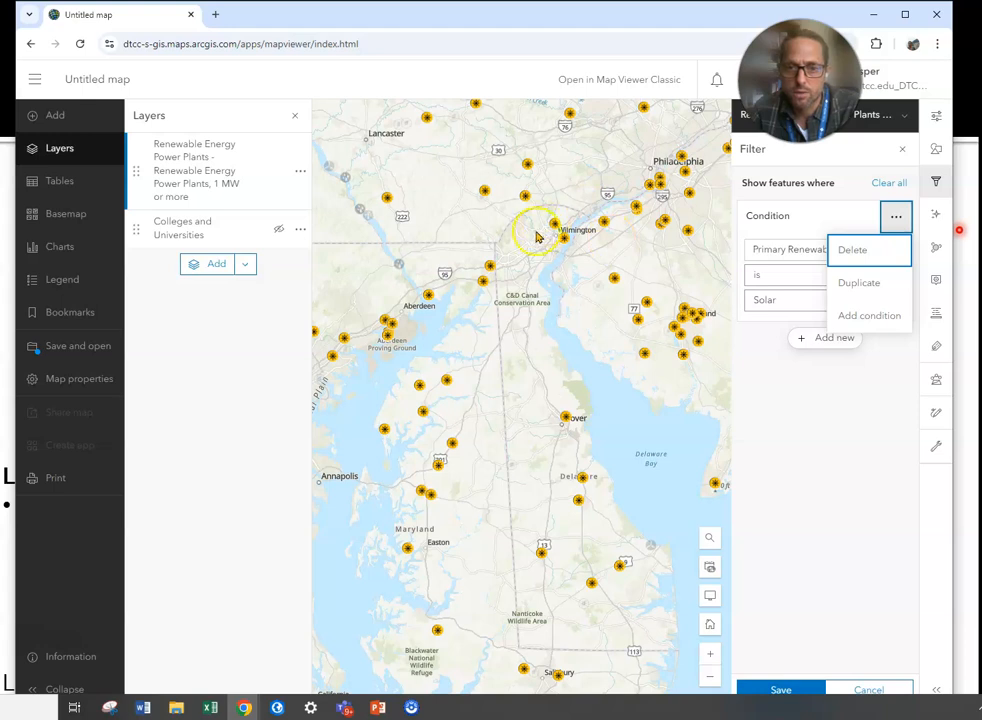
left_click(848, 252)
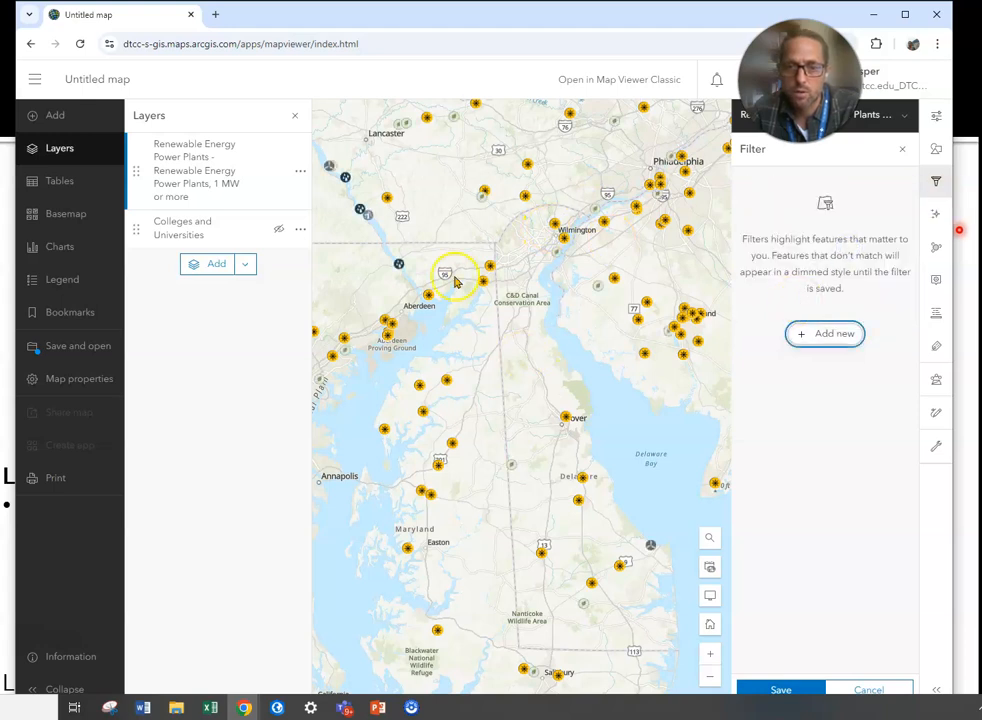
- Recreate the power plants filter condition with Primary Renewable Energy Source is Solar
left_click(820, 333)
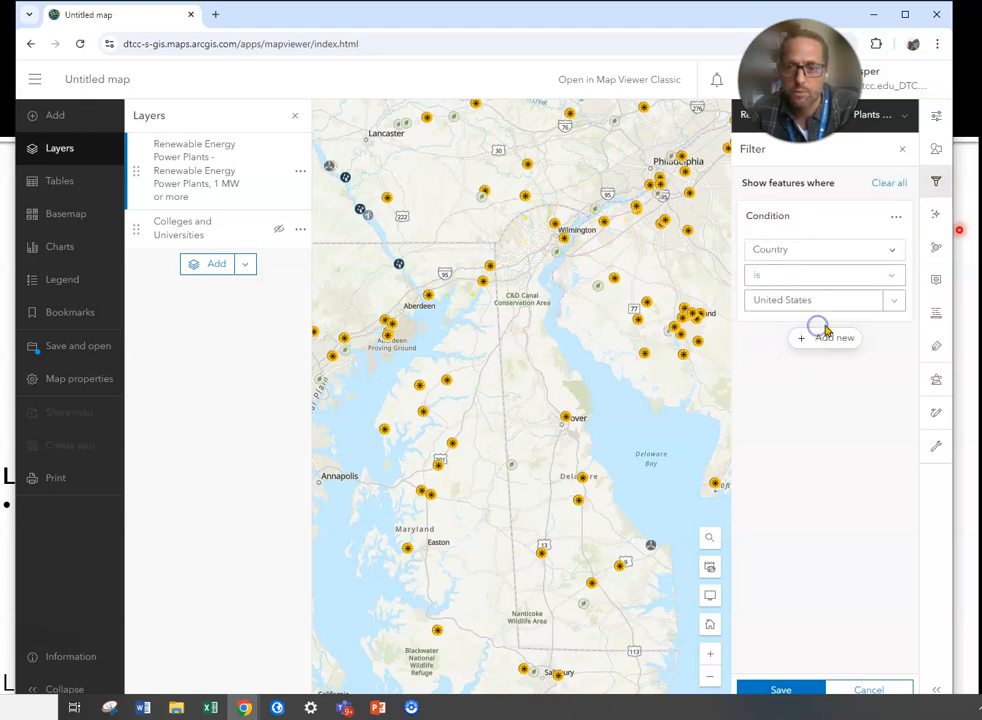
left_click(893, 256)
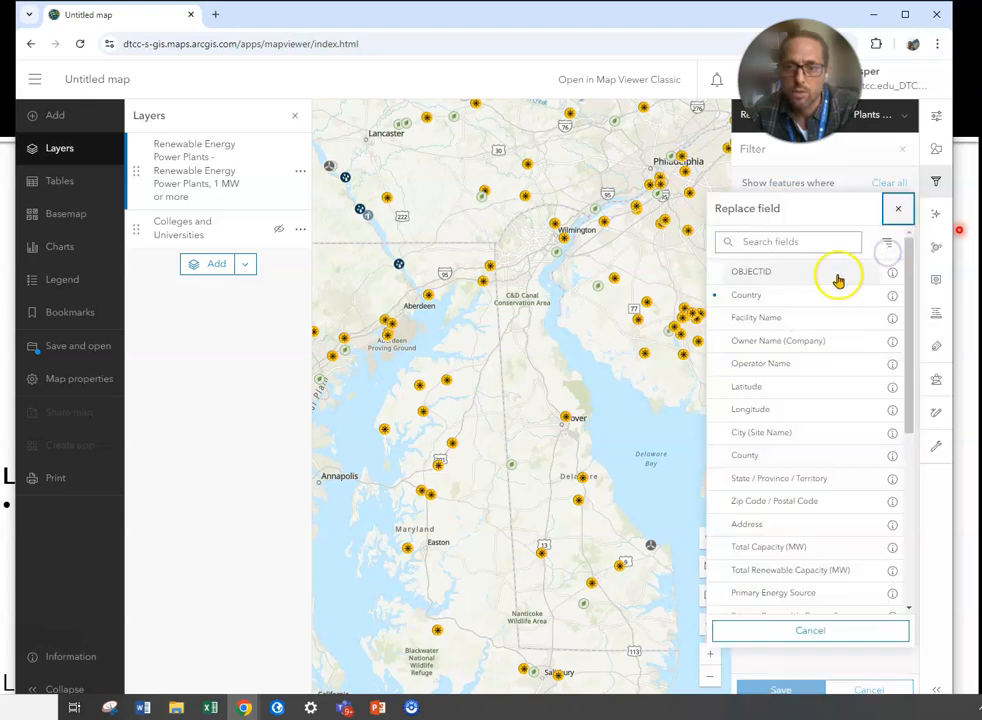
scroll(847, 410, "down", 5)
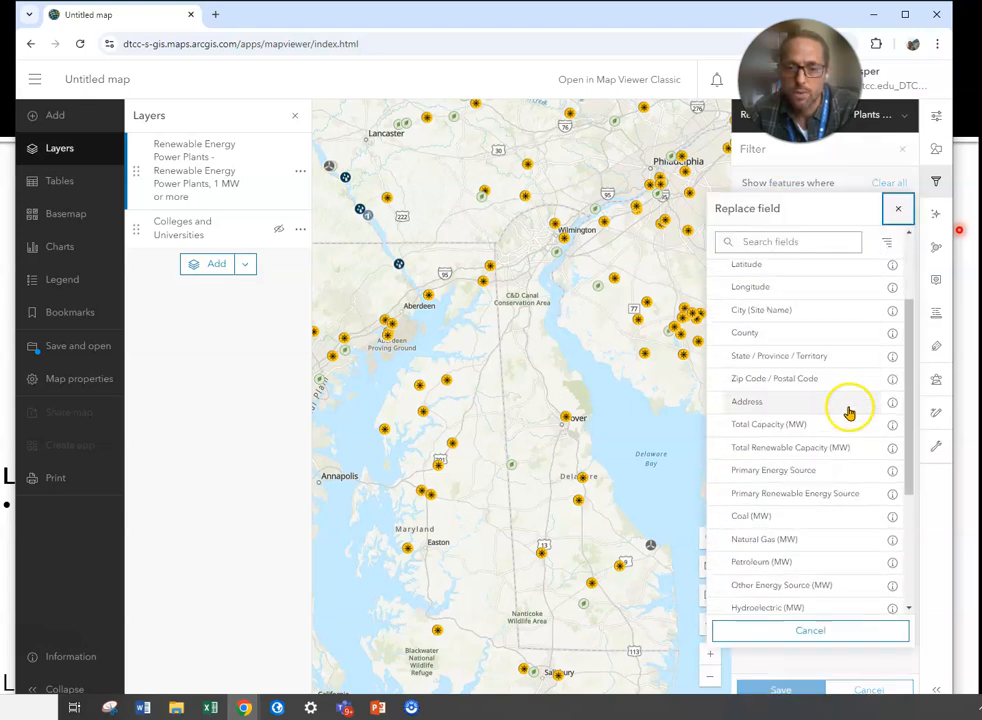
scroll(849, 410, "down", 1)
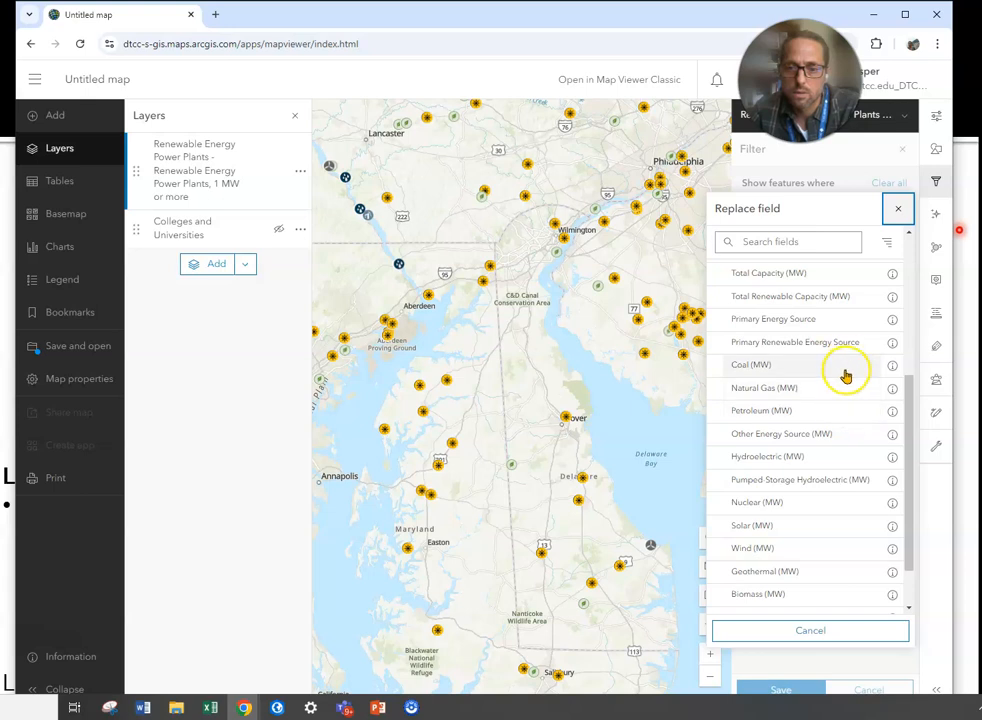
scroll(850, 385, "up", 1)
scroll(835, 377, "up", 1)
scroll(820, 385, "down", 1)
left_click(813, 412)
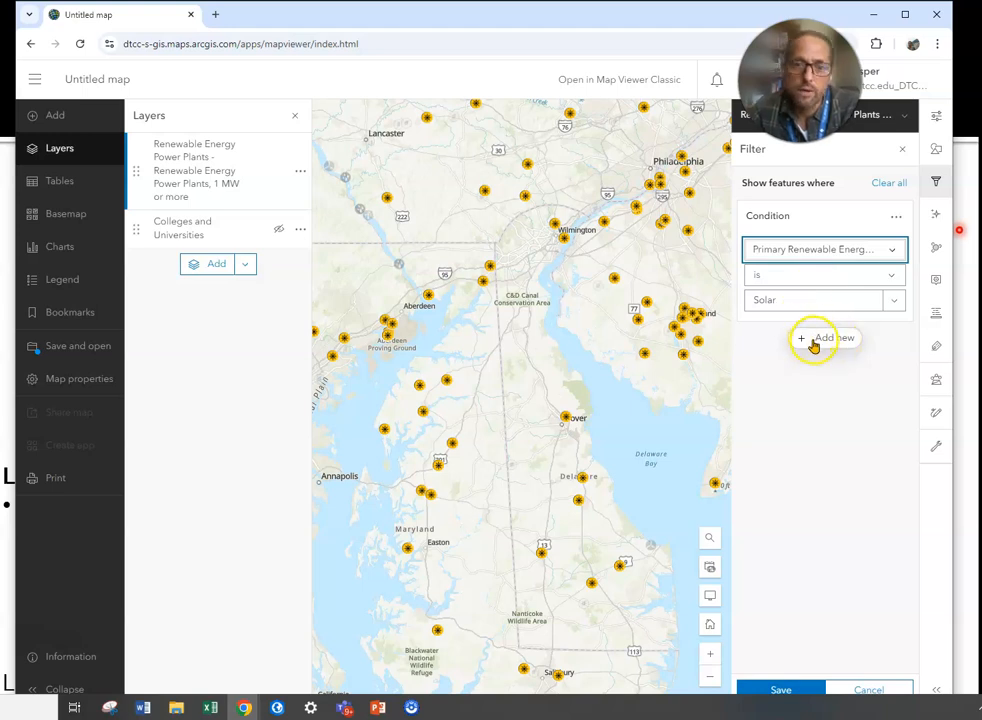
- Add a second filter condition based on the State / Province / Territory field
left_click(817, 339)
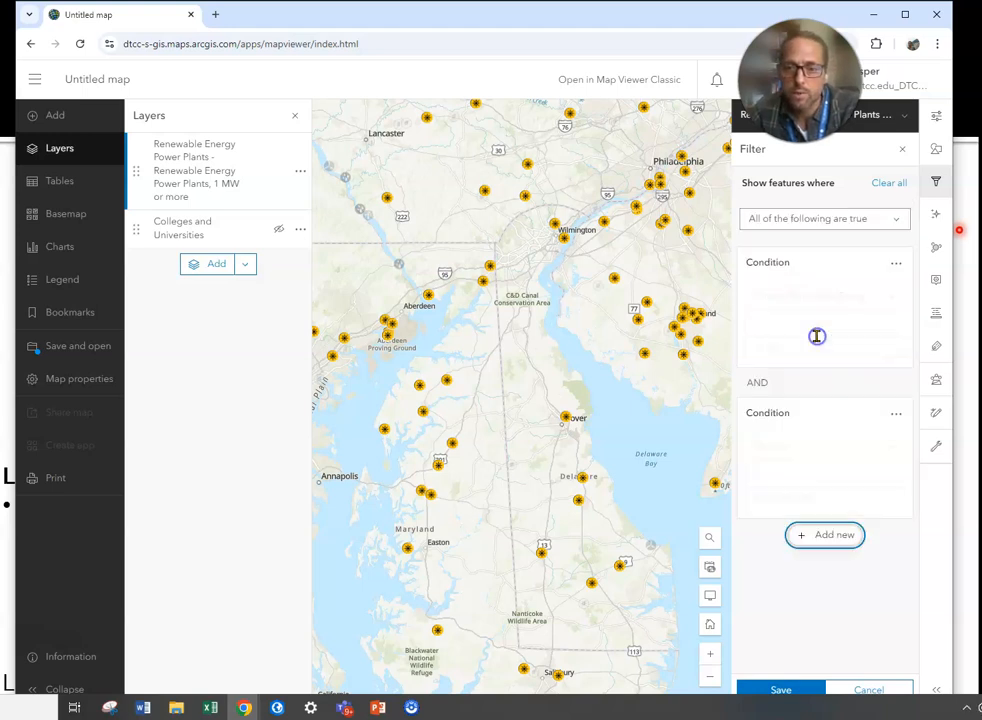
left_click(820, 452)
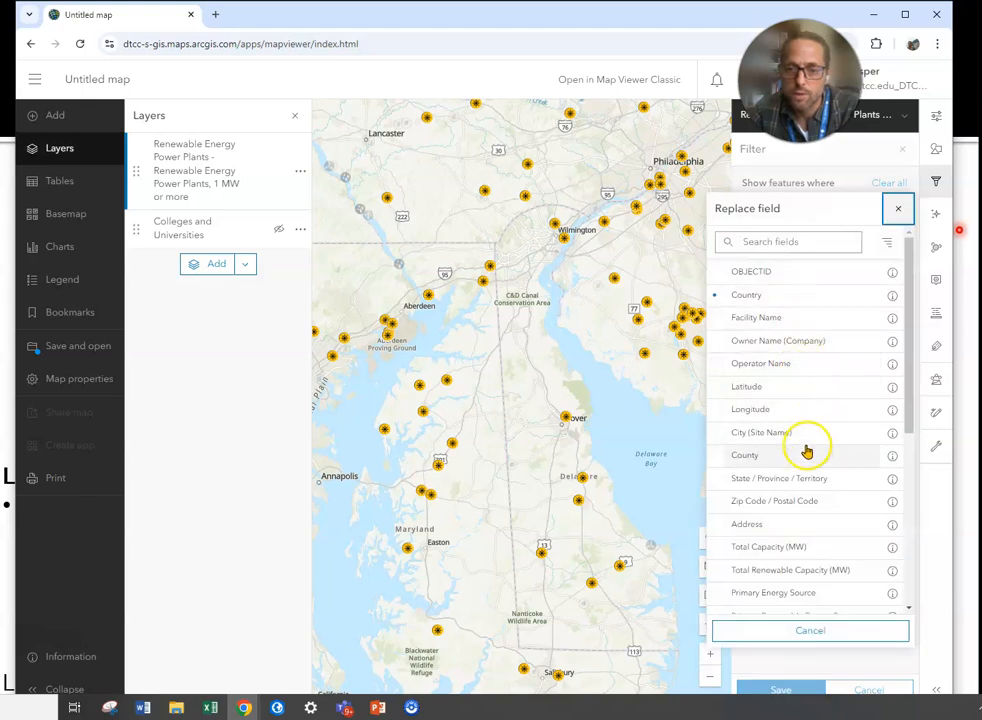
left_click(803, 486)
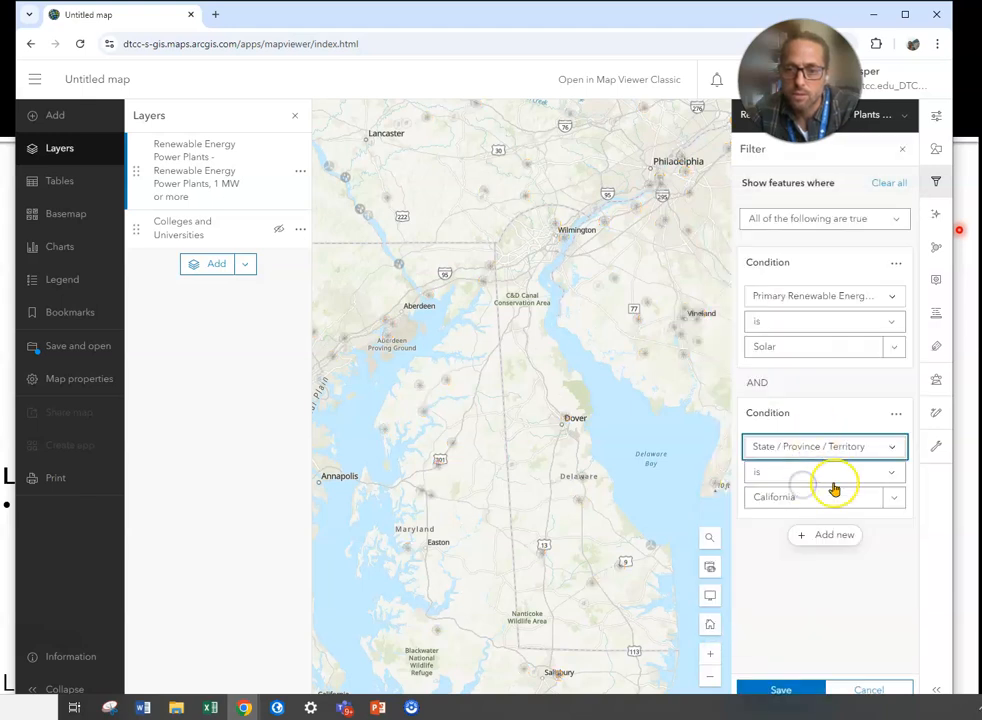
- Search the state values for "del" and set the second condition's value to Delaware
left_click(887, 505)
scroll(806, 620, "down", 3)
scroll(815, 618, "up", 1)
scroll(840, 596, "down", 4)
scroll(838, 598, "down", 4)
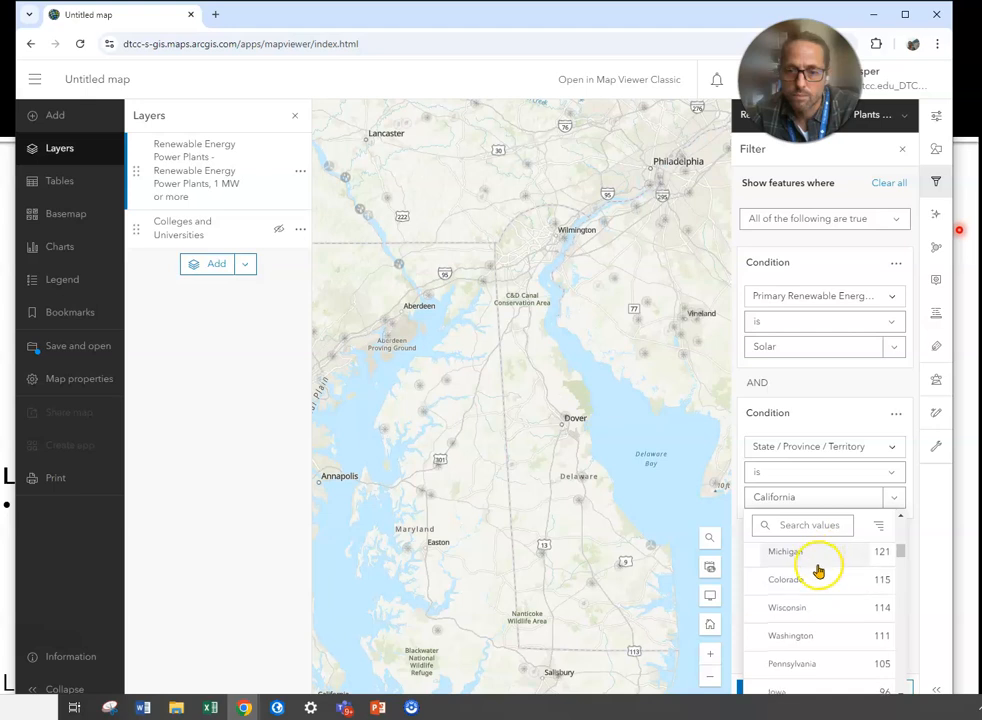
scroll(826, 574, "down", 6)
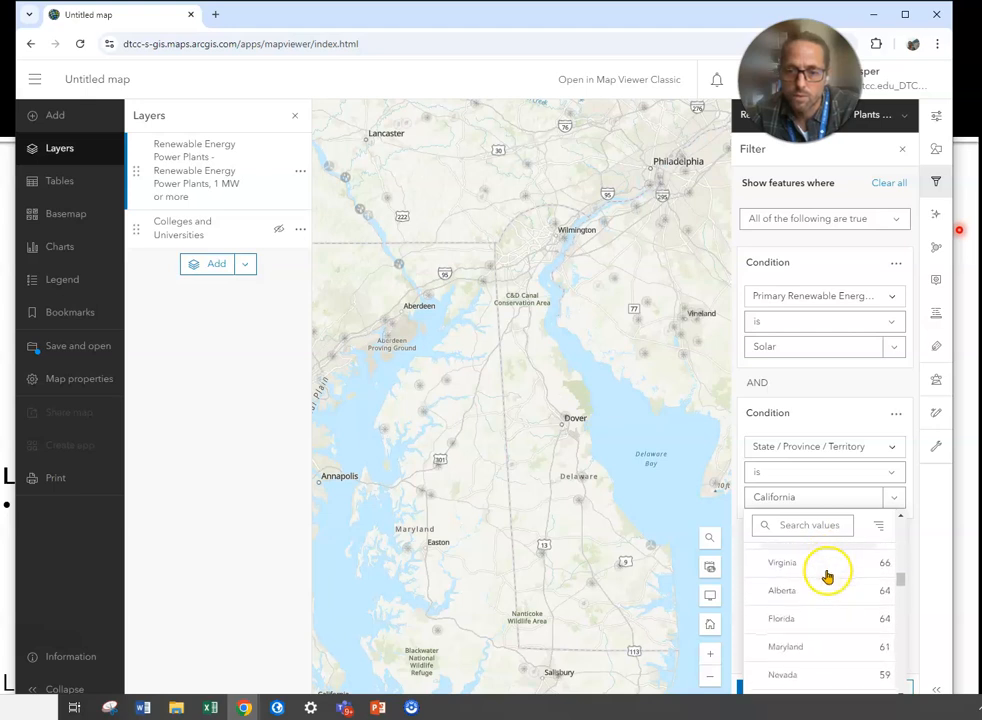
scroll(834, 597, "up", 1)
left_click(813, 526)
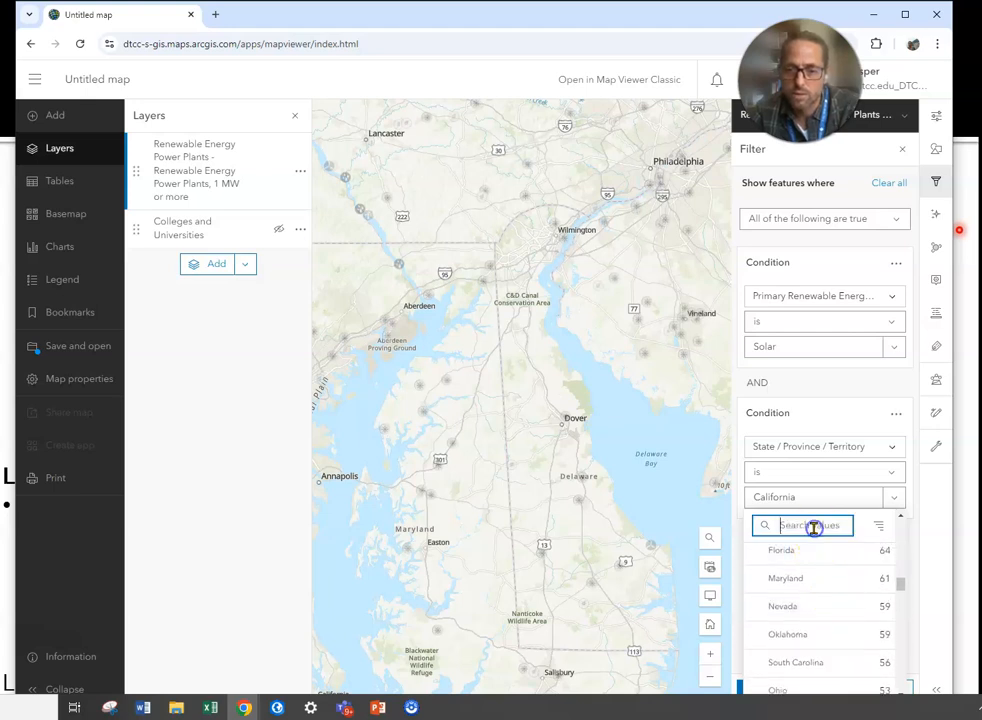
type("del")
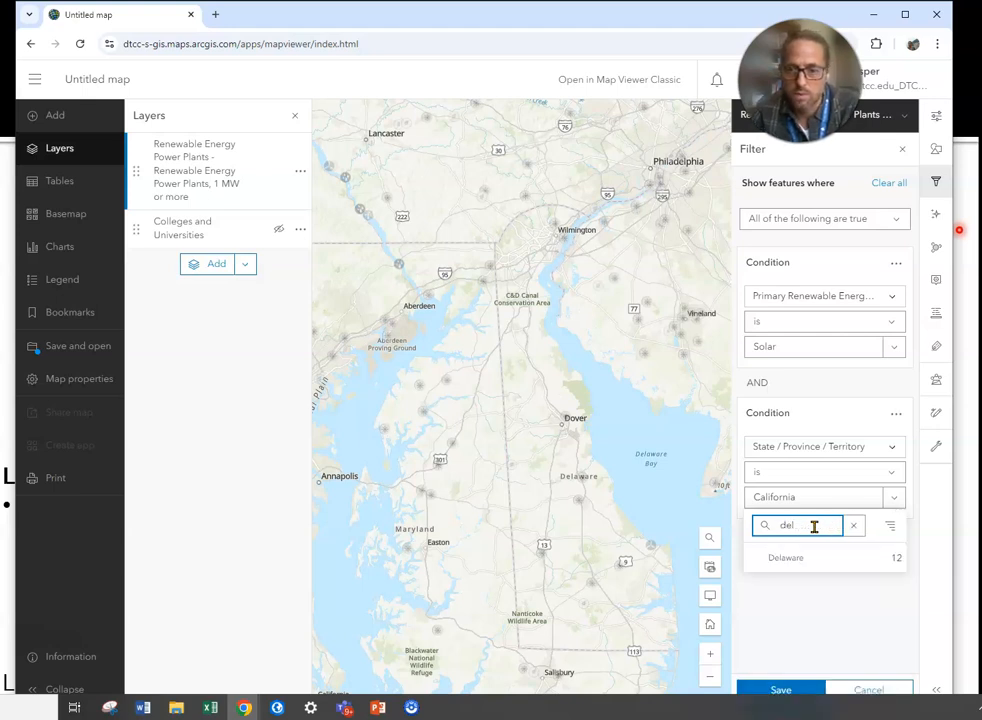
left_click(824, 560)
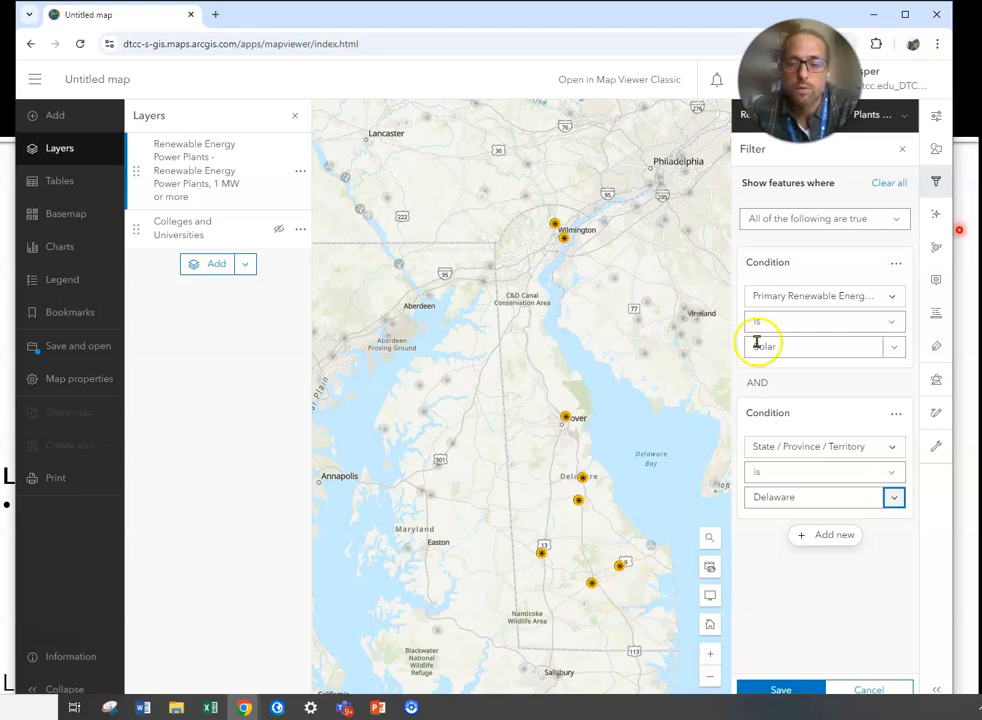
- In the power plants layer's unique-symbol style options, rename the Biomass category label as "bio"
left_click(936, 152)
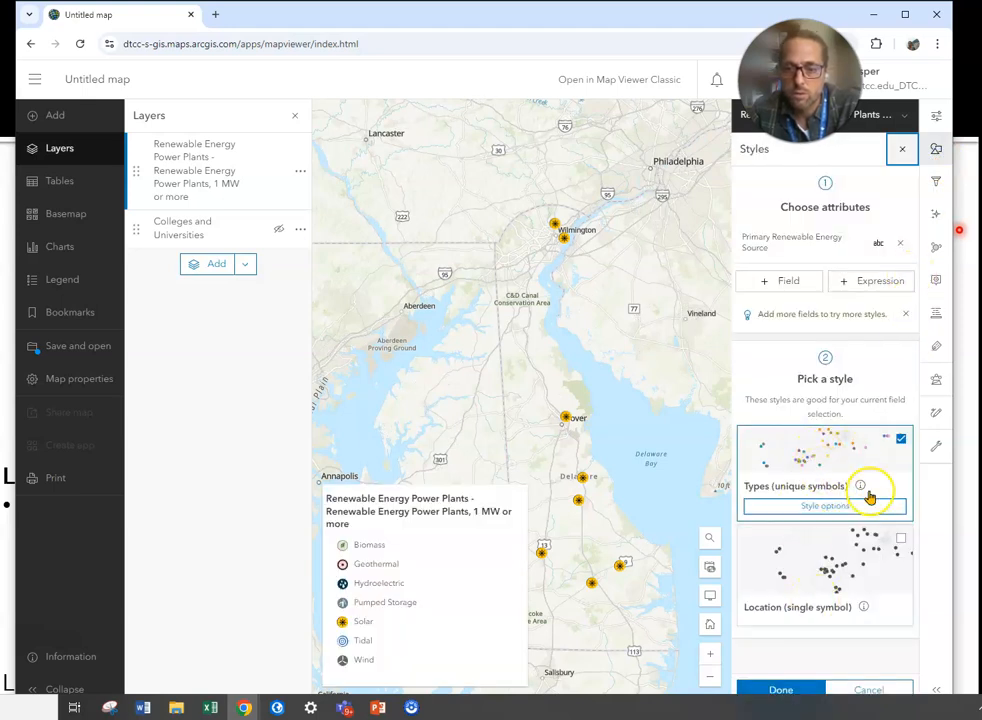
left_click(829, 463)
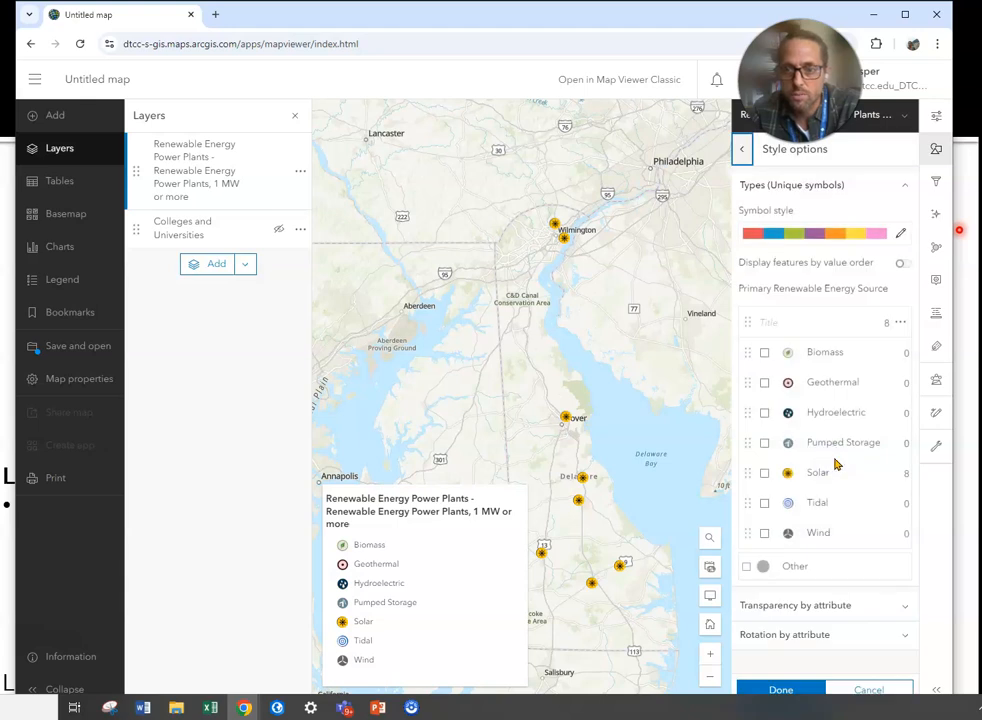
left_click(823, 352)
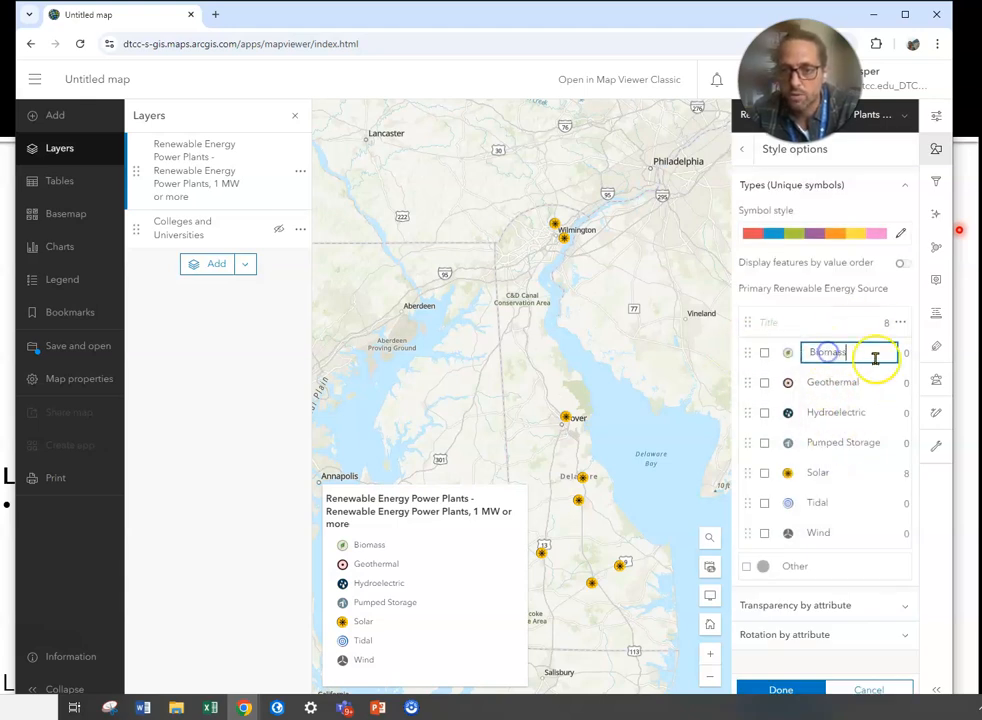
double_click(837, 352)
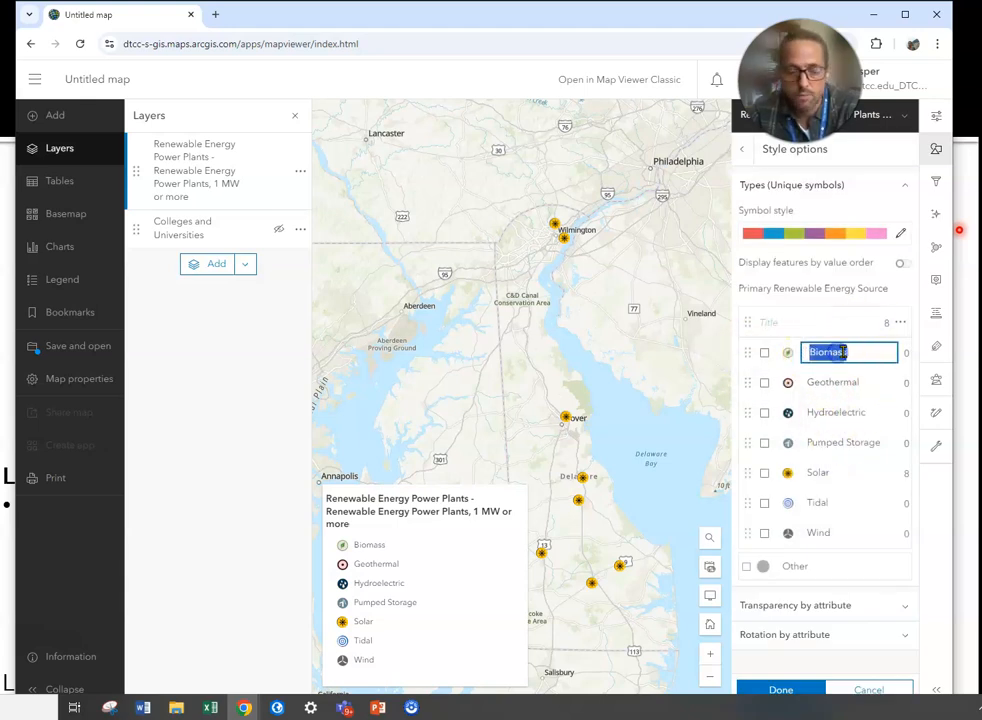
type("bio")
key("Return")
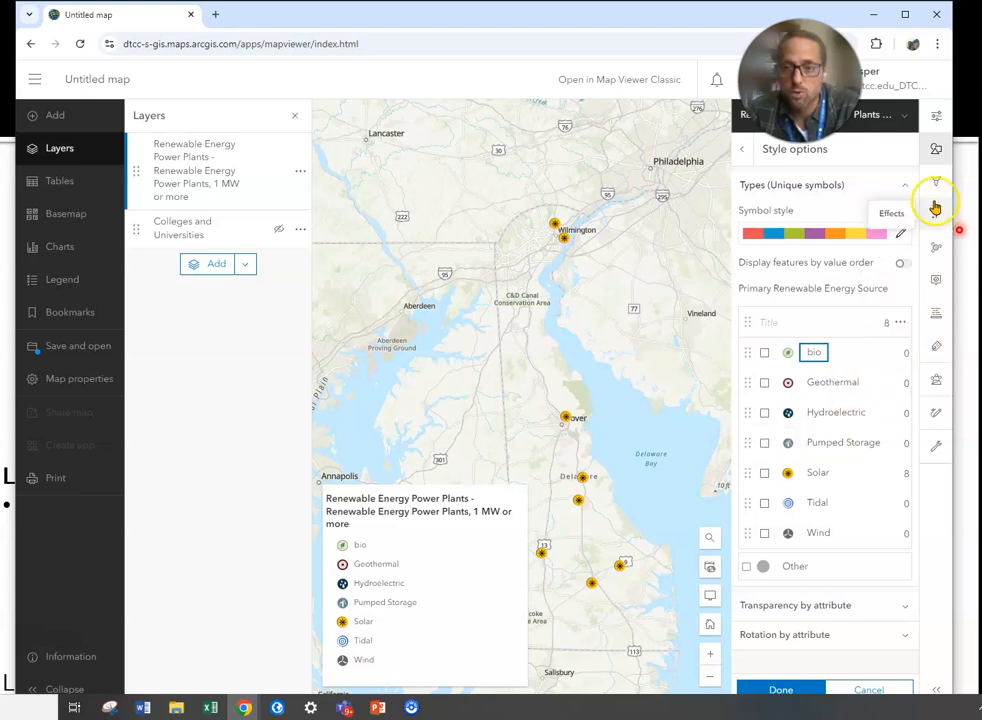
- Remove the City (Site Name) field from the fields list of the power plants layer's pop-up and close the pop-up preview
left_click(936, 281)
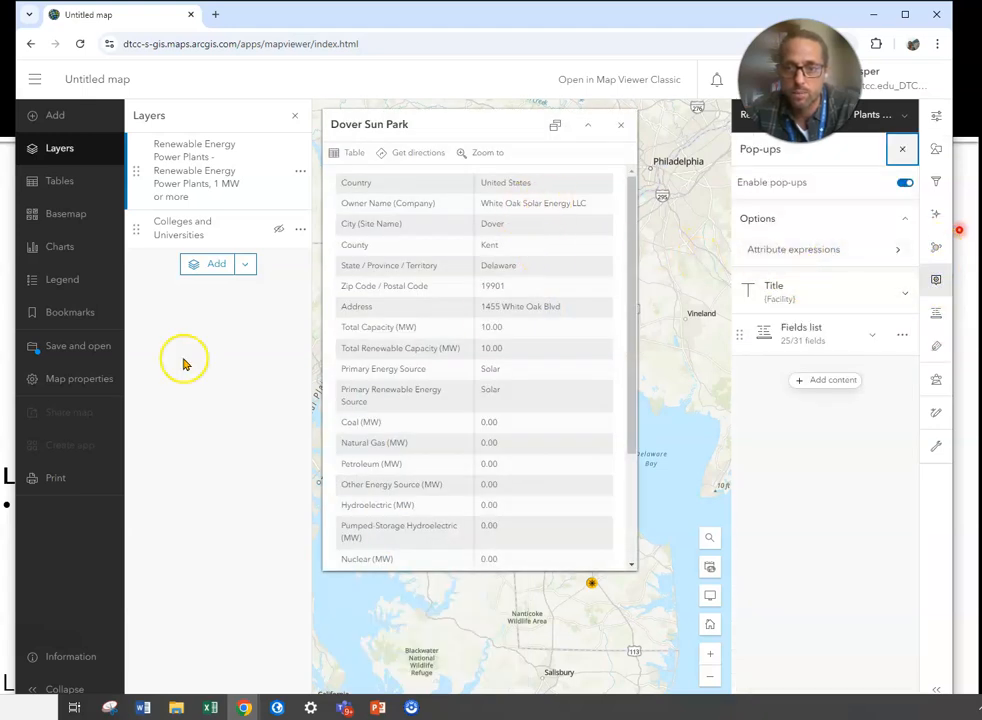
left_click(874, 337)
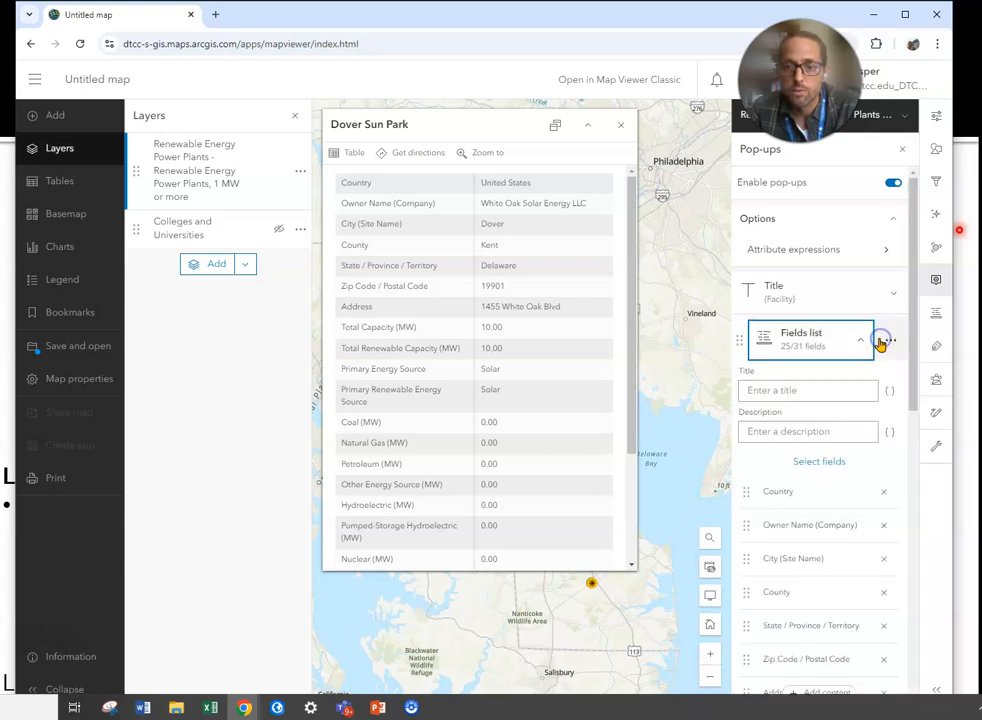
scroll(860, 520, "down", 6)
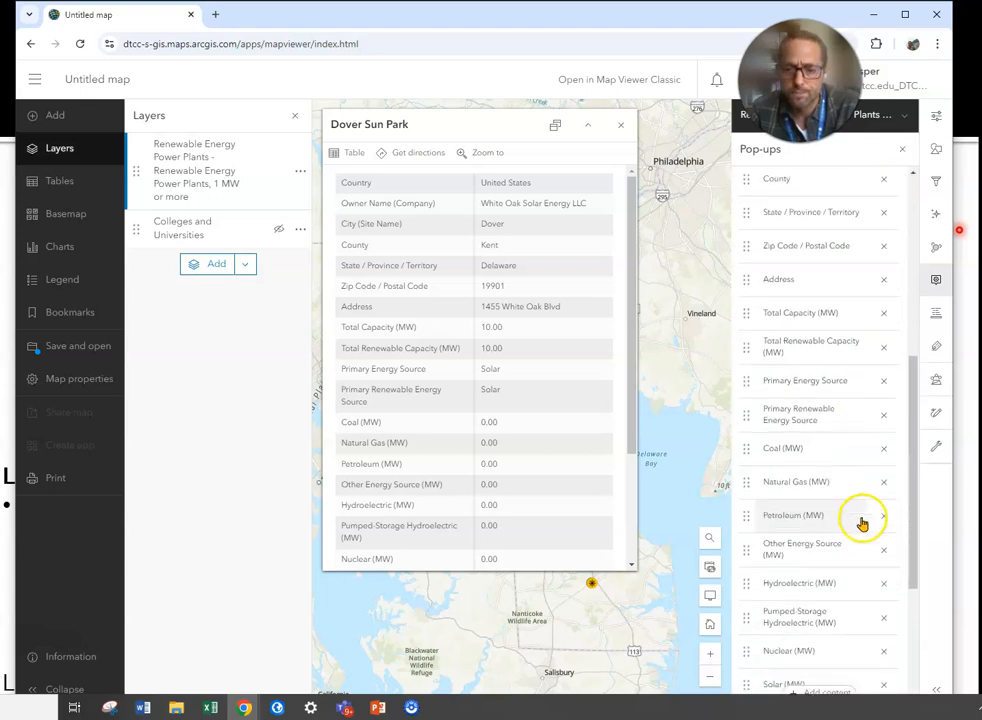
scroll(860, 520, "down", 1)
scroll(865, 513, "up", 8)
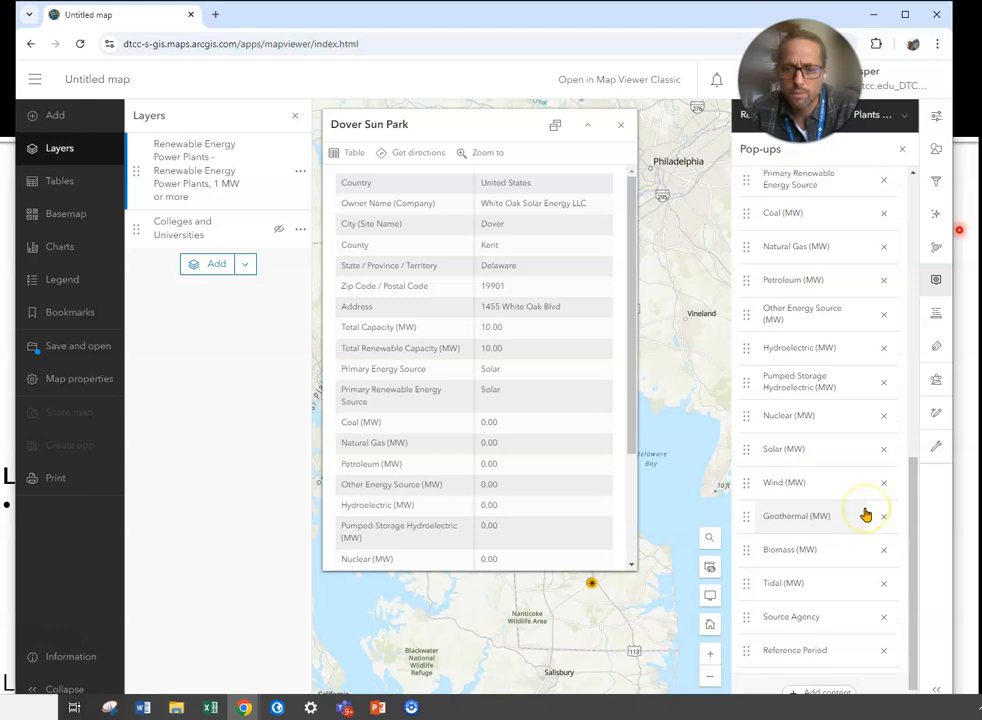
scroll(845, 465, "down", 2)
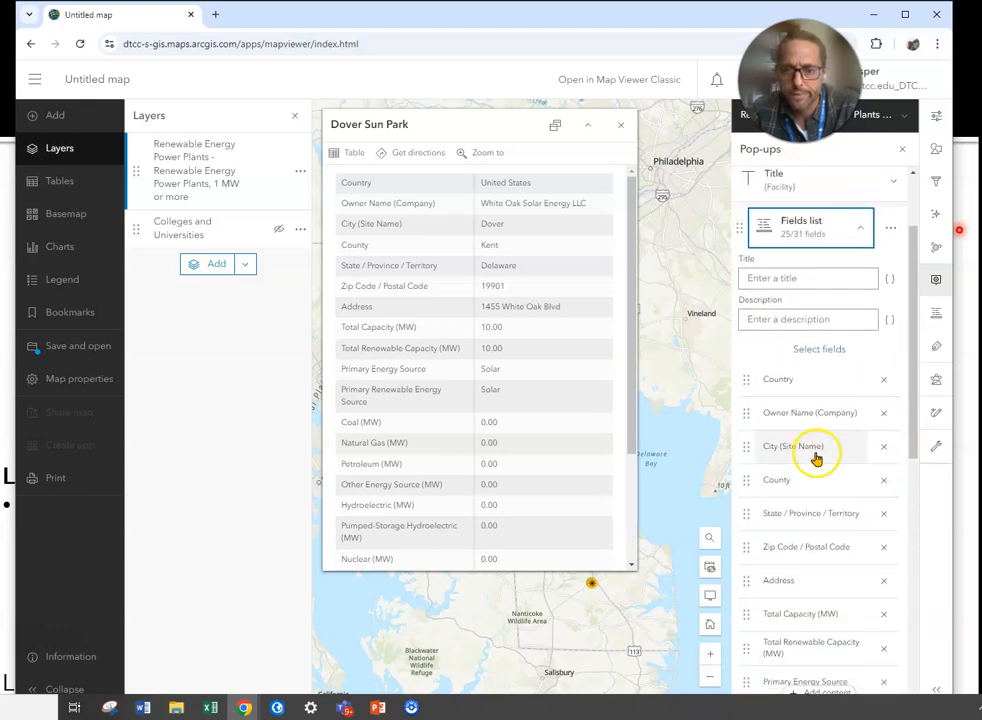
left_click(884, 448)
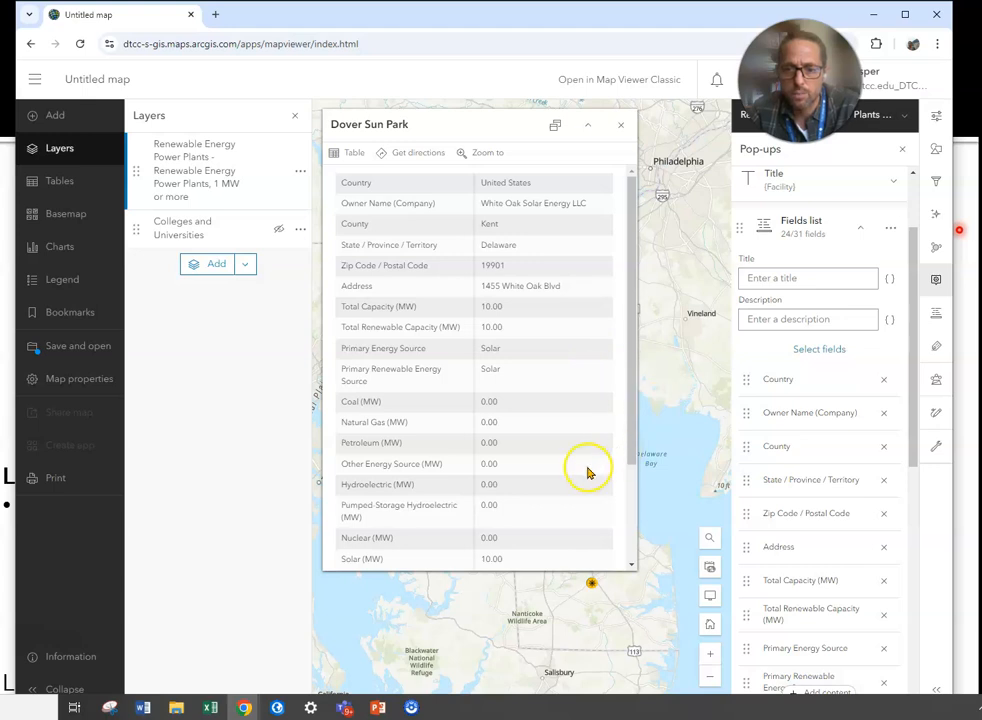
left_click(619, 124)
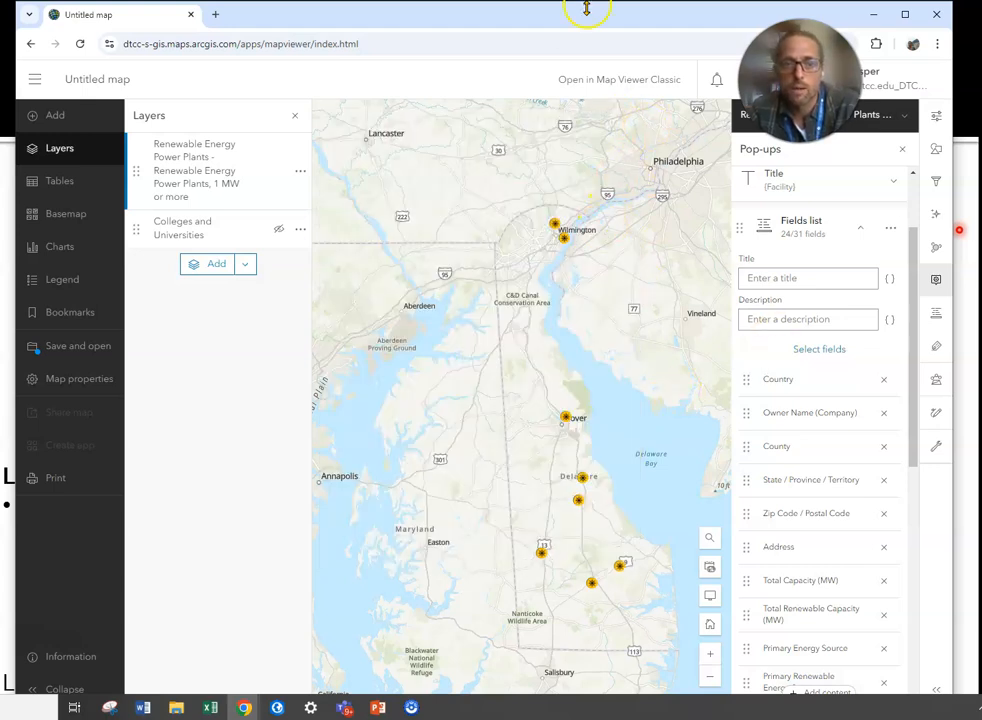
left_click_drag(530, 21, 981, 64)
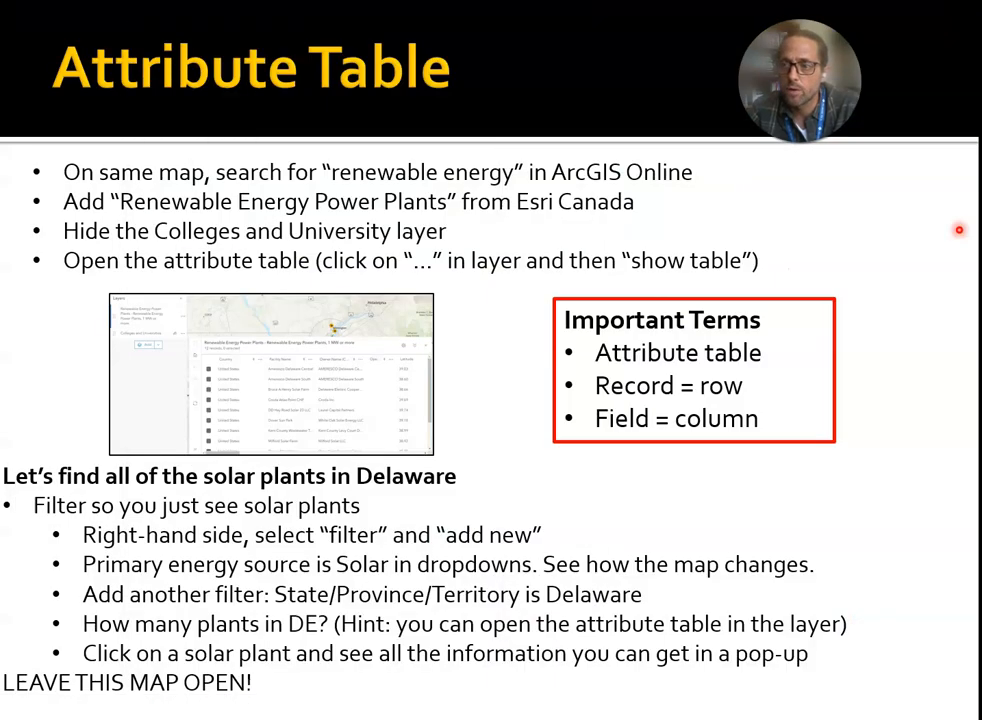
left_click(466, 553)
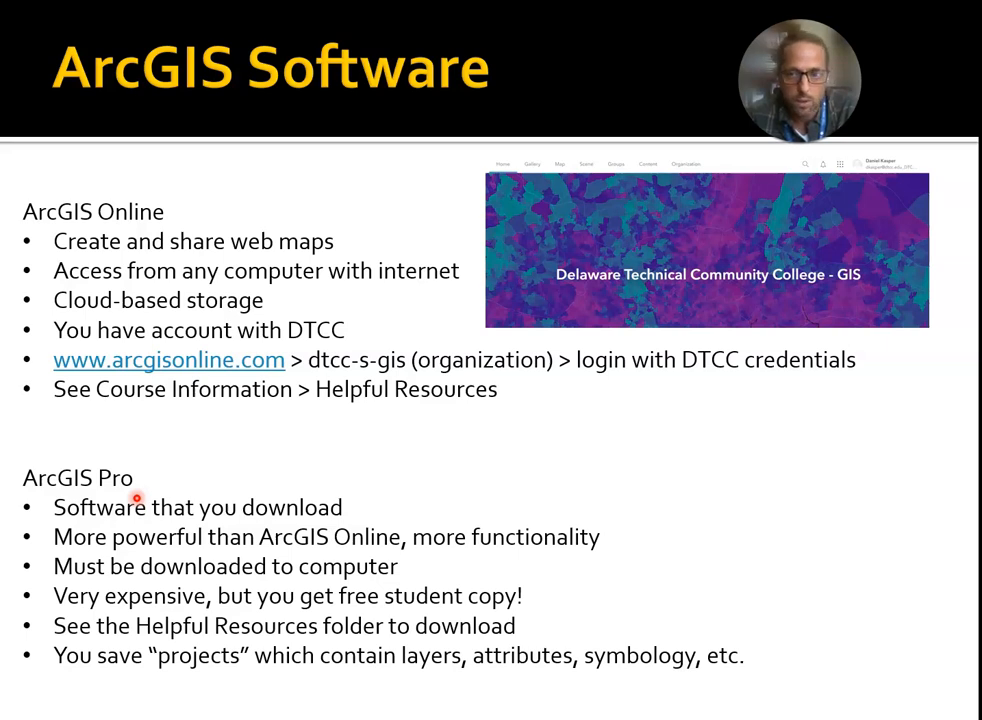
key("Right")
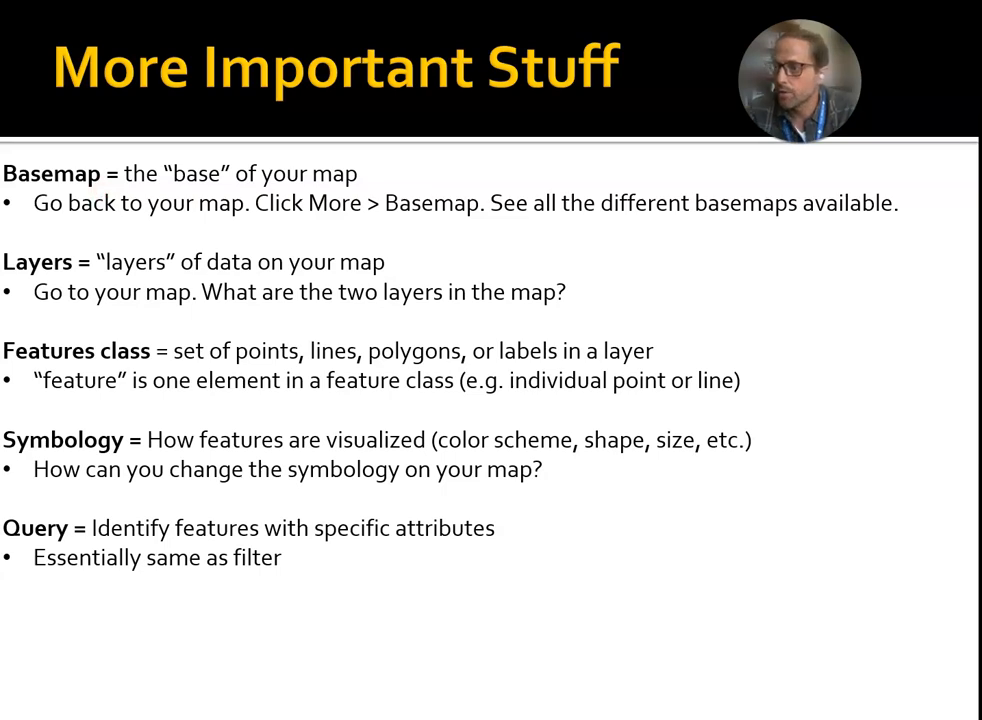
- Return to the web map and hide the Renewable Energy Power Plants layer, leaving the eastern United States in view
left_click_drag(980, 33, 572, 20)
left_click(153, 219)
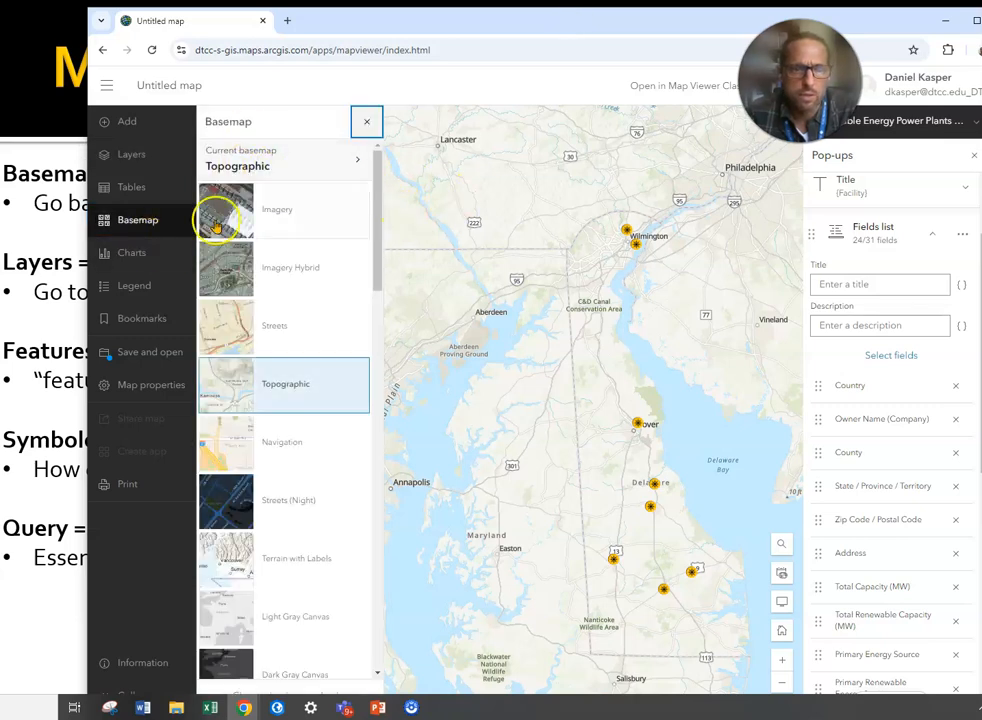
left_click(150, 158)
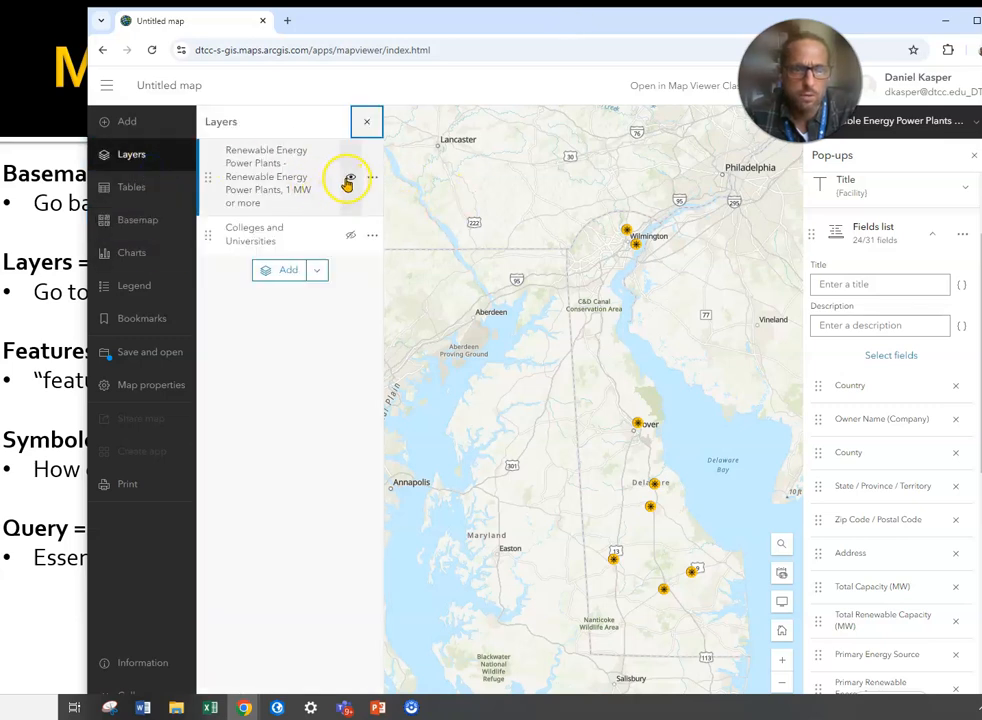
left_click(349, 177)
scroll(651, 388, "down", 1)
scroll(635, 388, "down", 4)
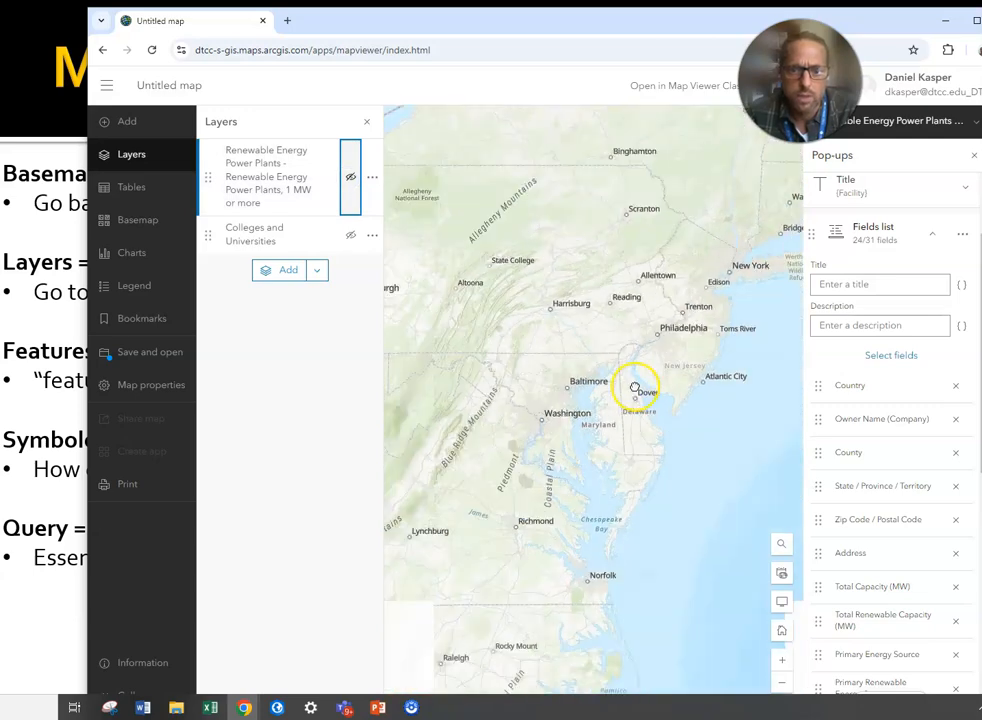
left_click_drag(739, 417, 714, 413)
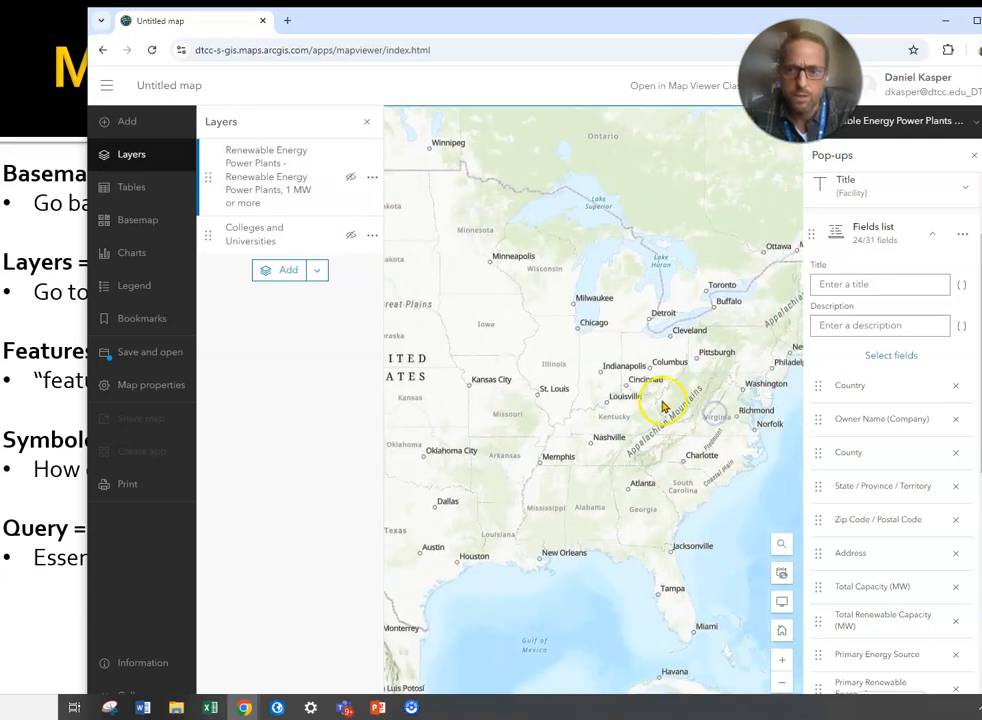
- Try the Imagery, Imagery Hybrid and Streets basemaps, and set the map's basemap to Navigation
left_click(141, 221)
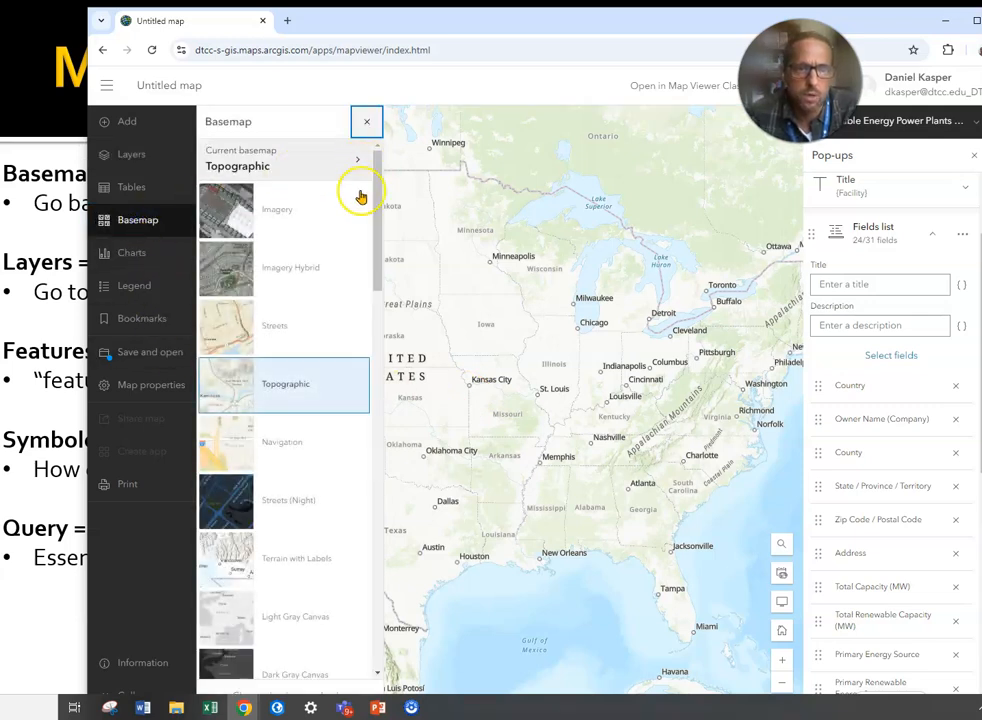
left_click(242, 201)
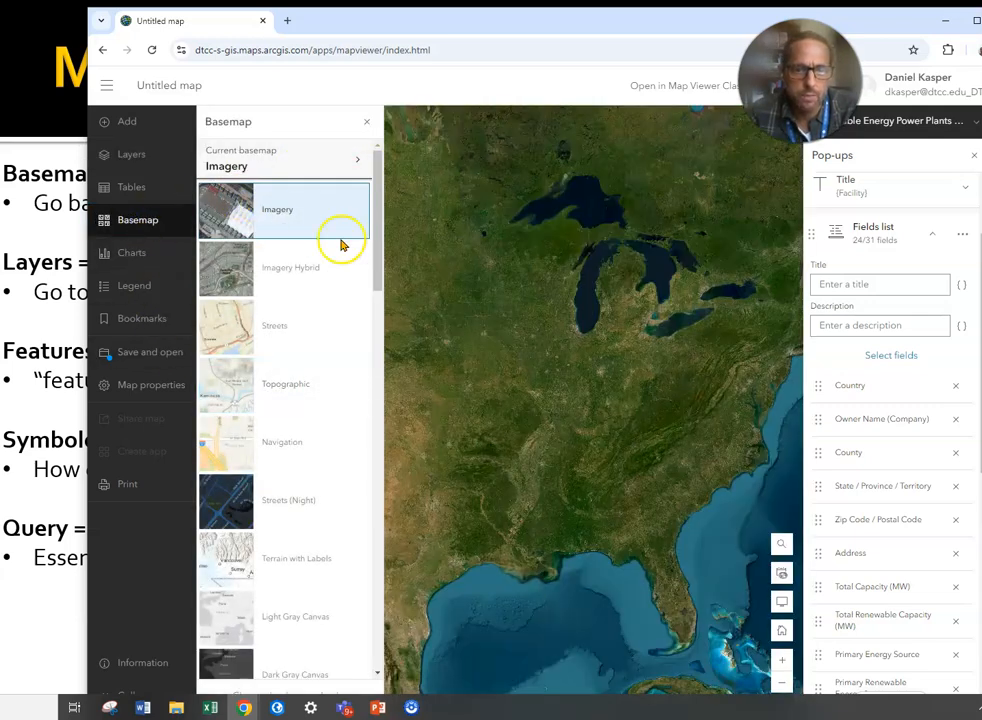
left_click(237, 265)
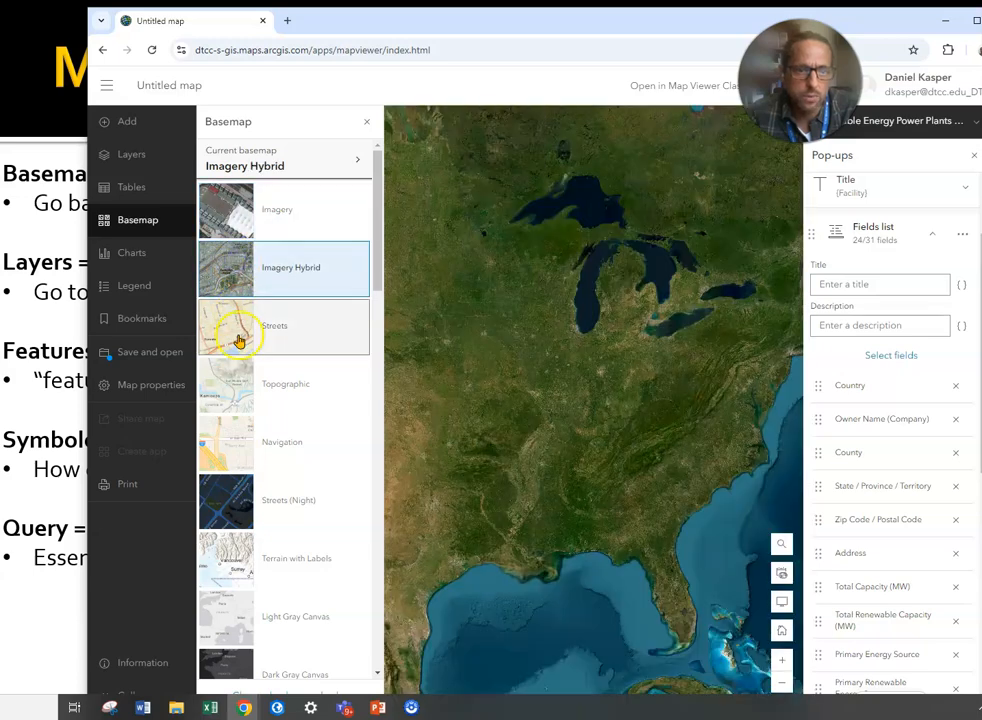
left_click(236, 334)
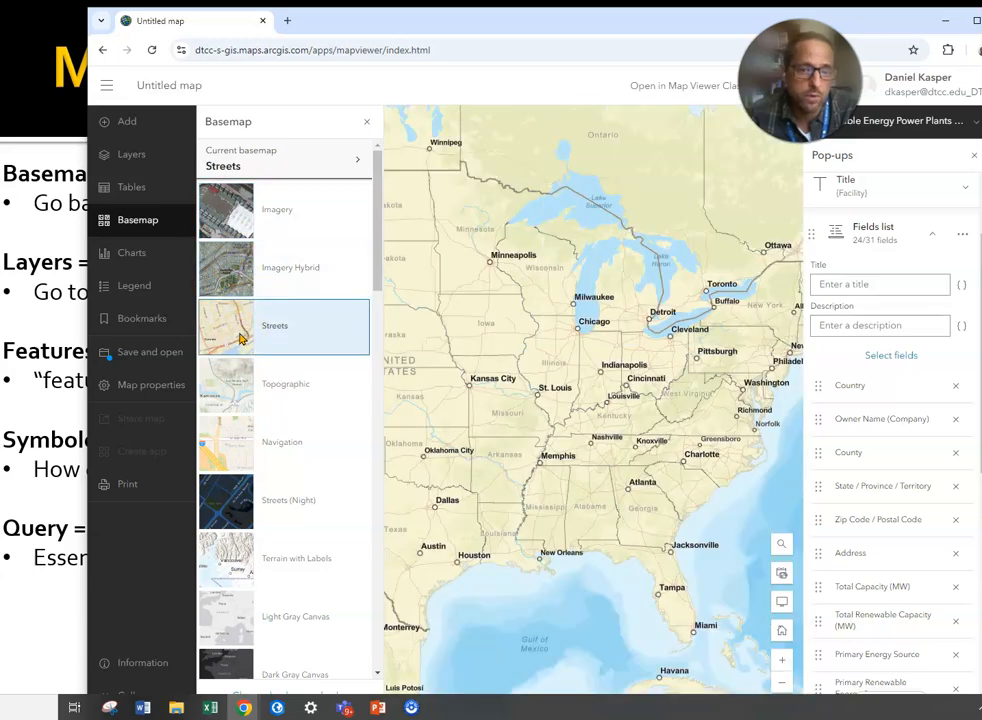
left_click(242, 456)
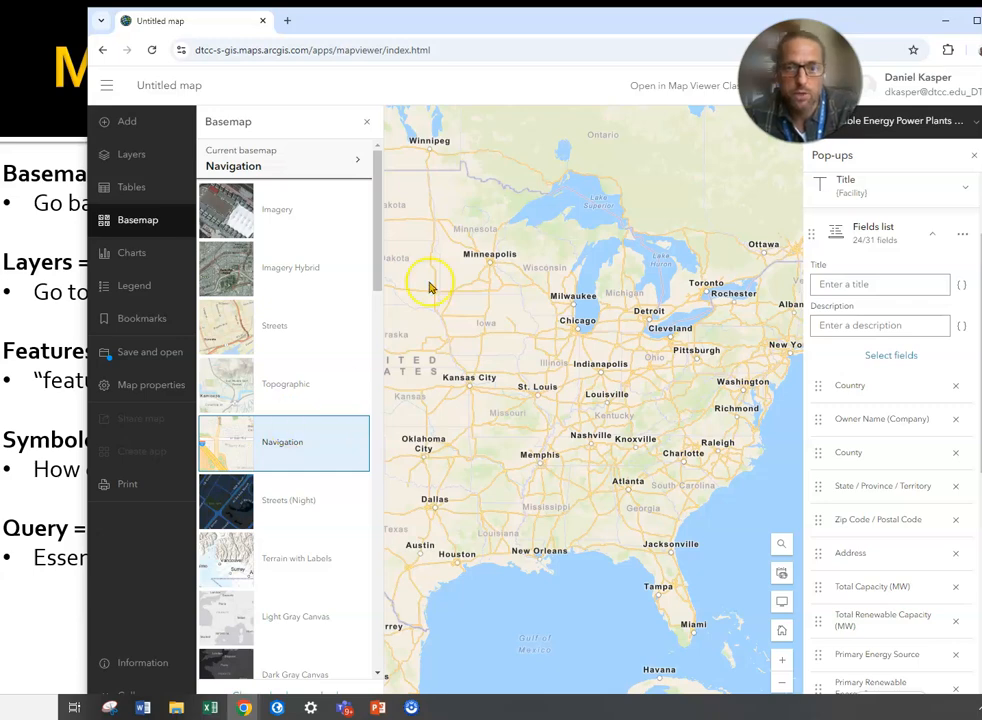
left_click_drag(479, 29, 981, 24)
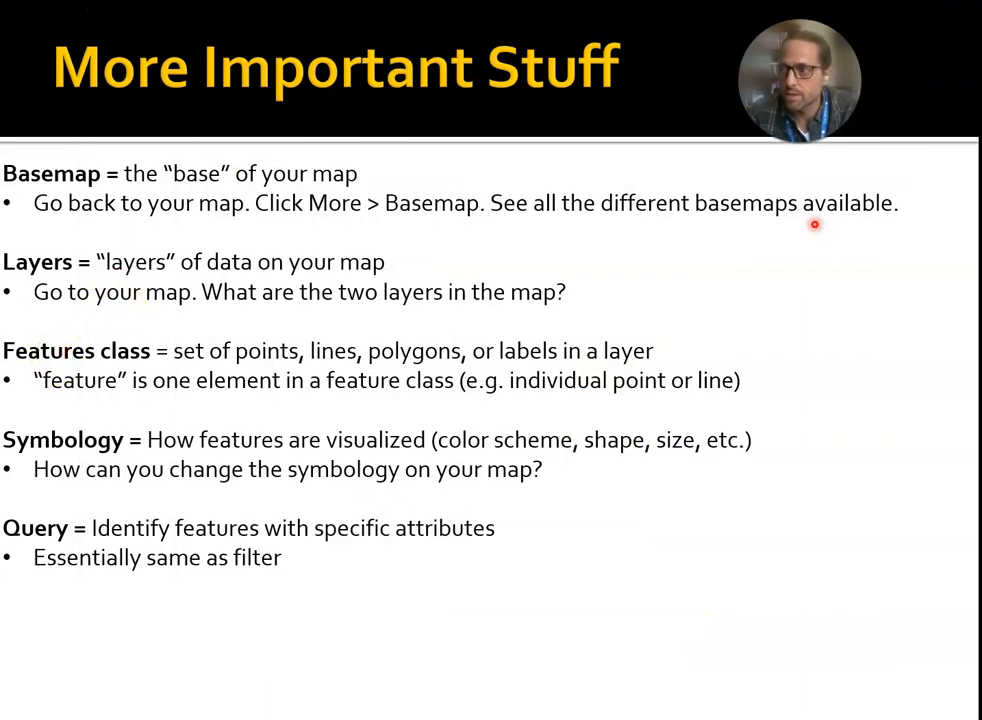
- Turn on the visibility of both the Renewable Energy Power Plants and the Colleges and Universities layers
left_click_drag(981, 26, 756, 31)
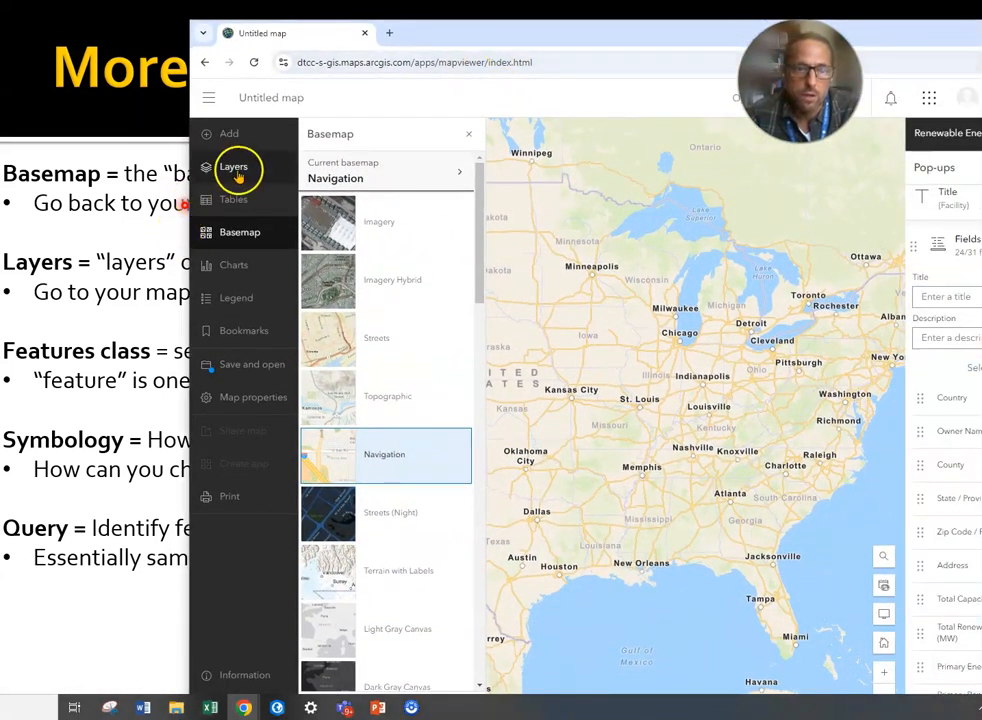
left_click(240, 166)
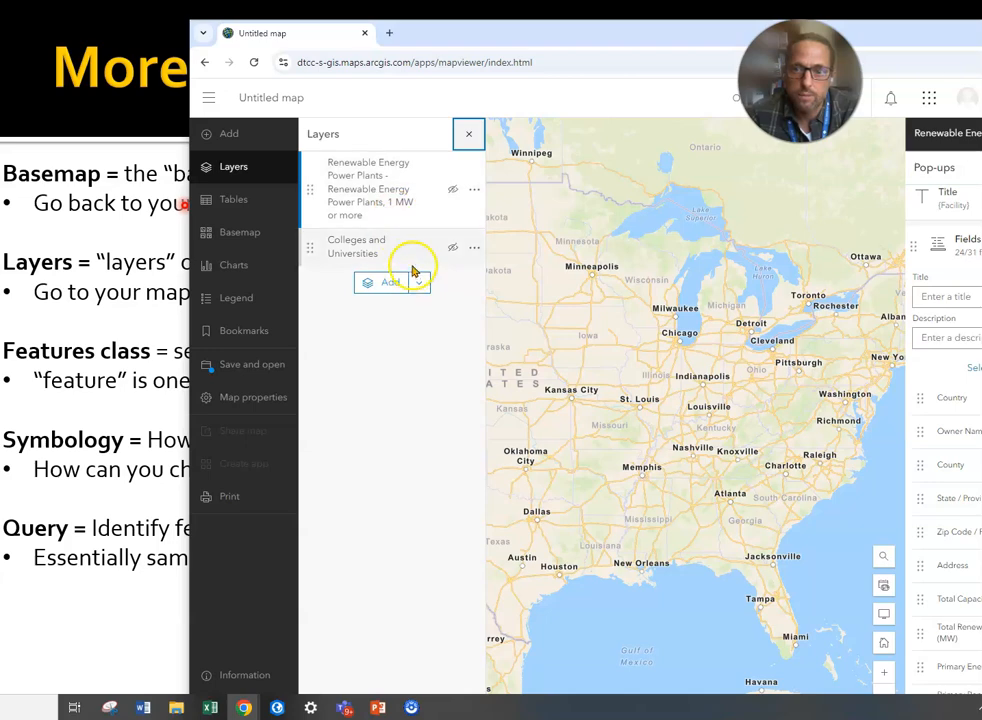
left_click(452, 189)
left_click(451, 248)
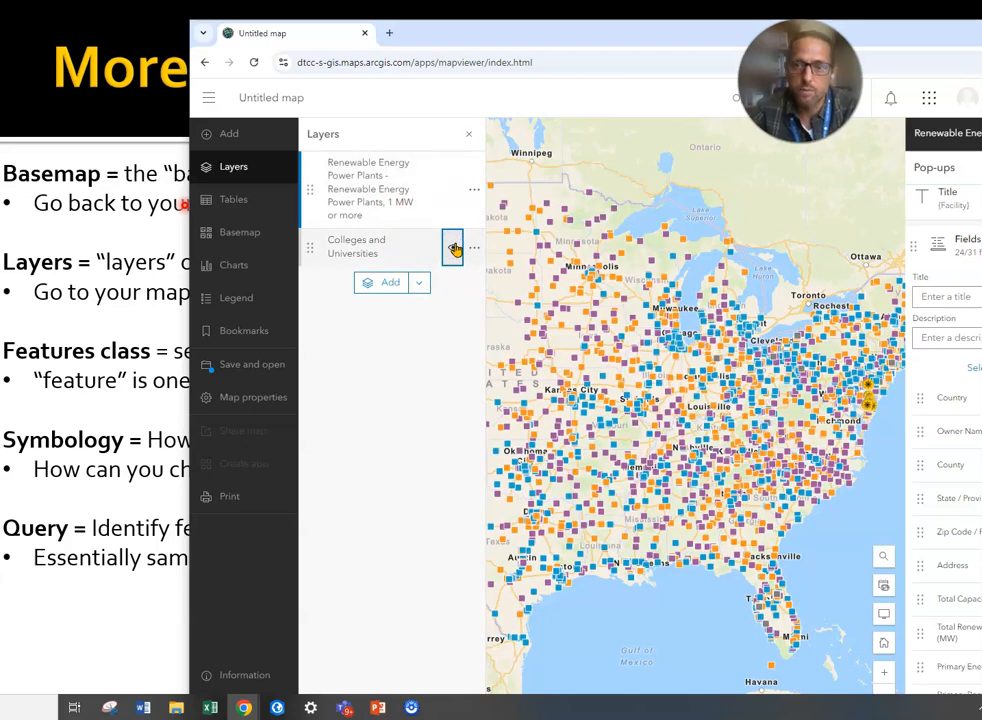
left_click_drag(559, 39, 647, 44)
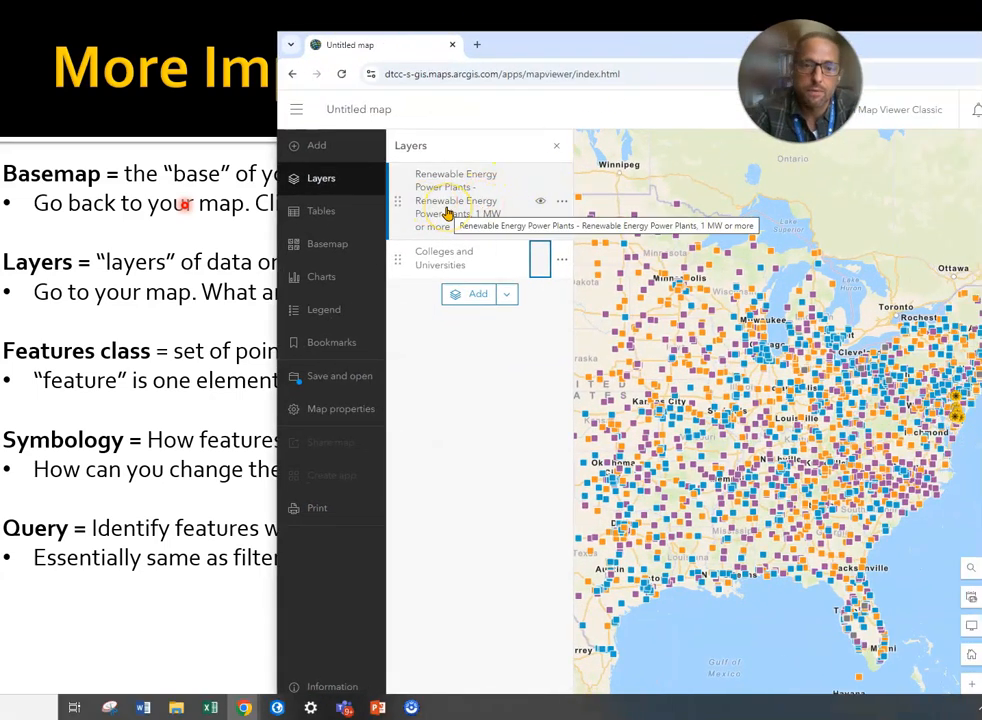
left_click_drag(597, 46, 981, 40)
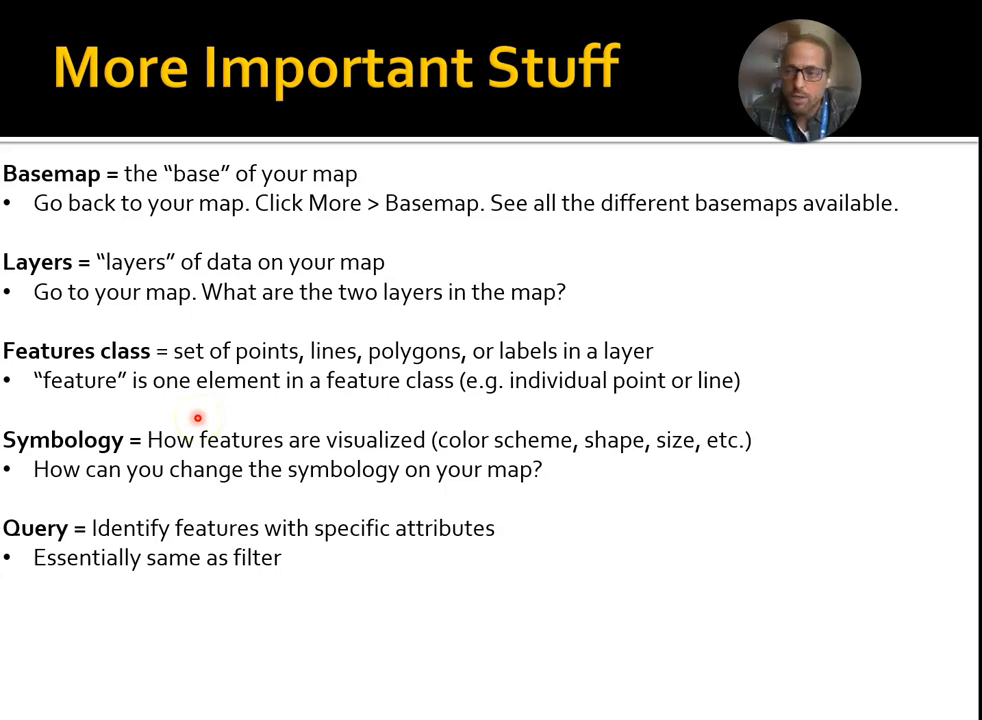
key("alt+Tab")
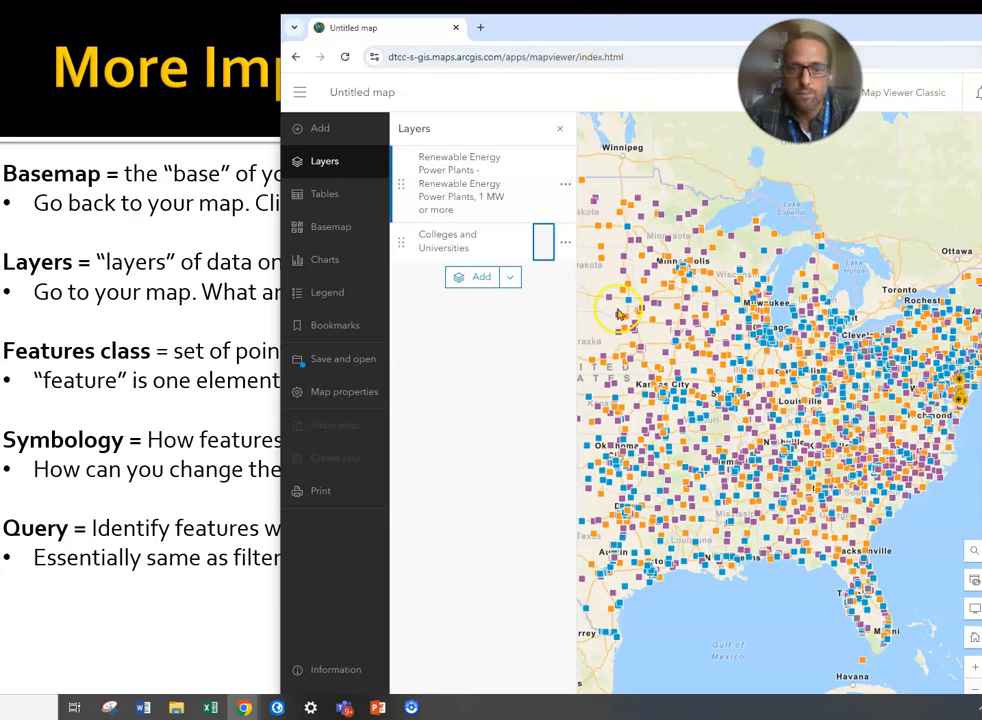
key("alt+Tab")
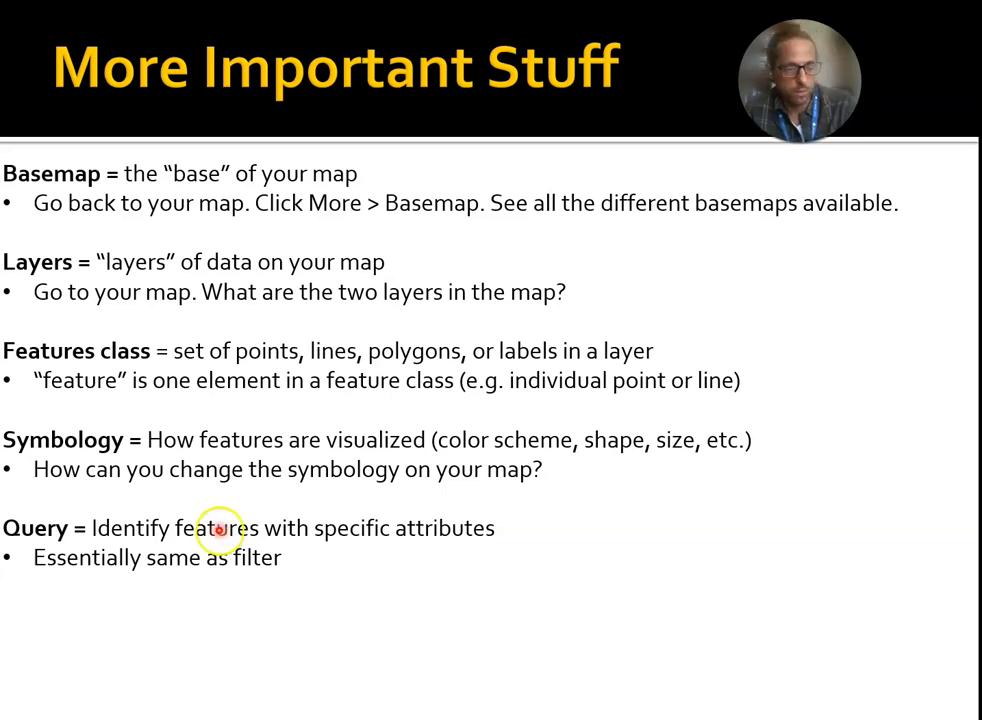
left_click(575, 512)
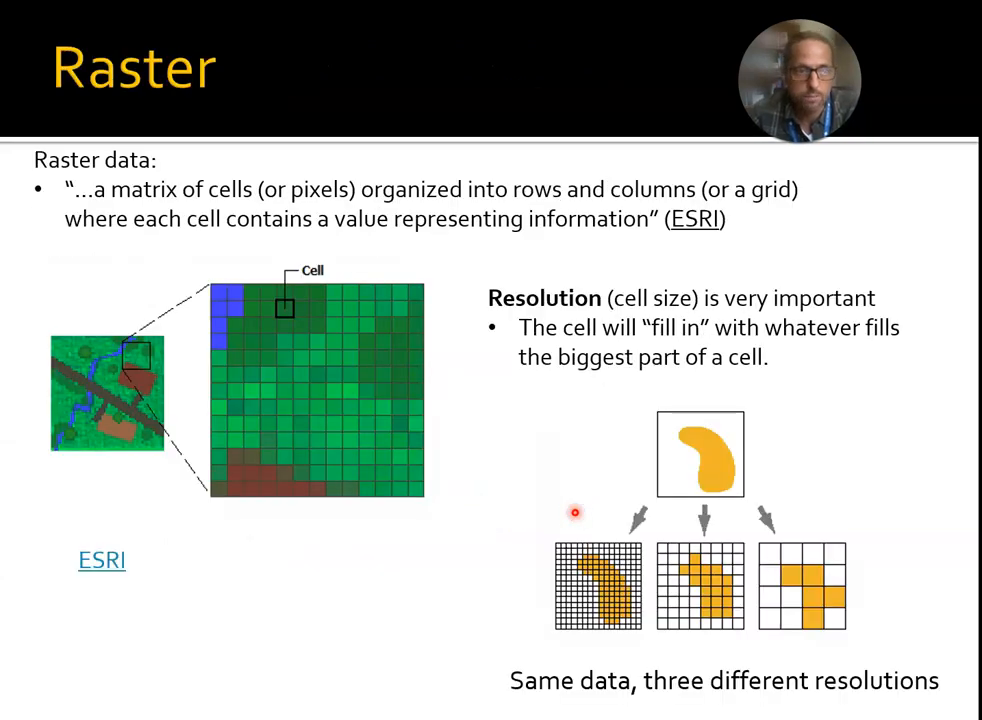